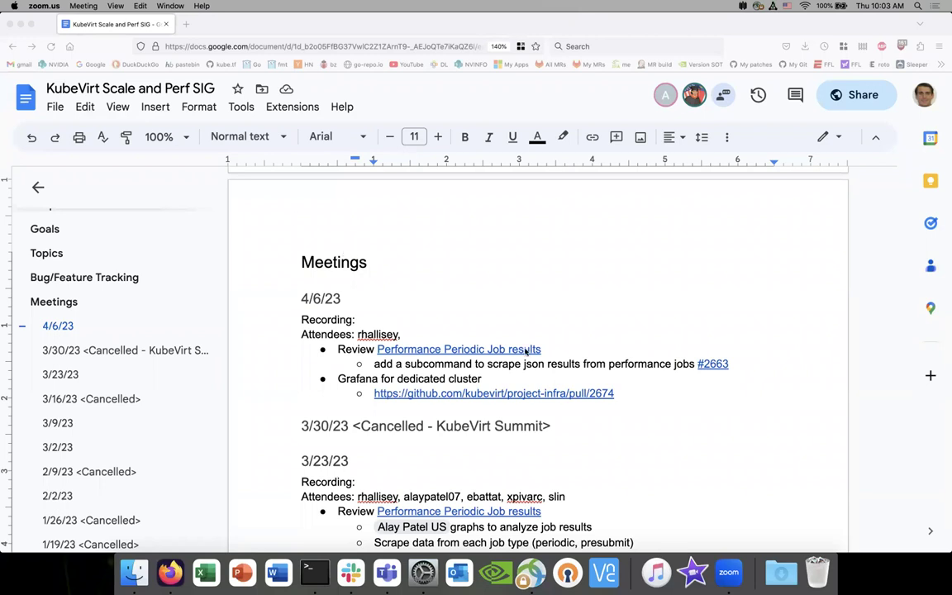
- Select the #2663 subcommand bullet line in the meeting notes
scroll(634, 285, down, 2)
scroll(595, 248, up, 1)
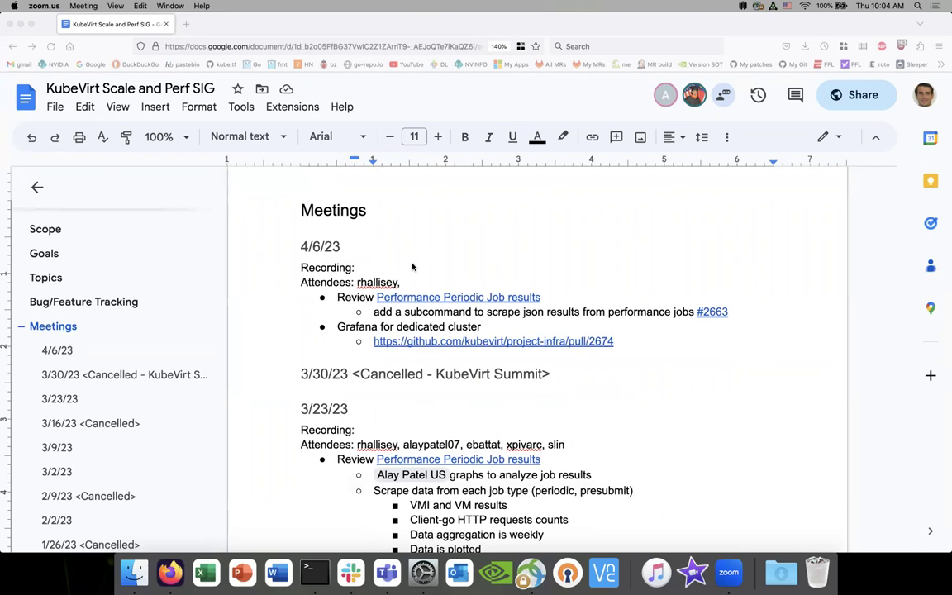
click(349, 296)
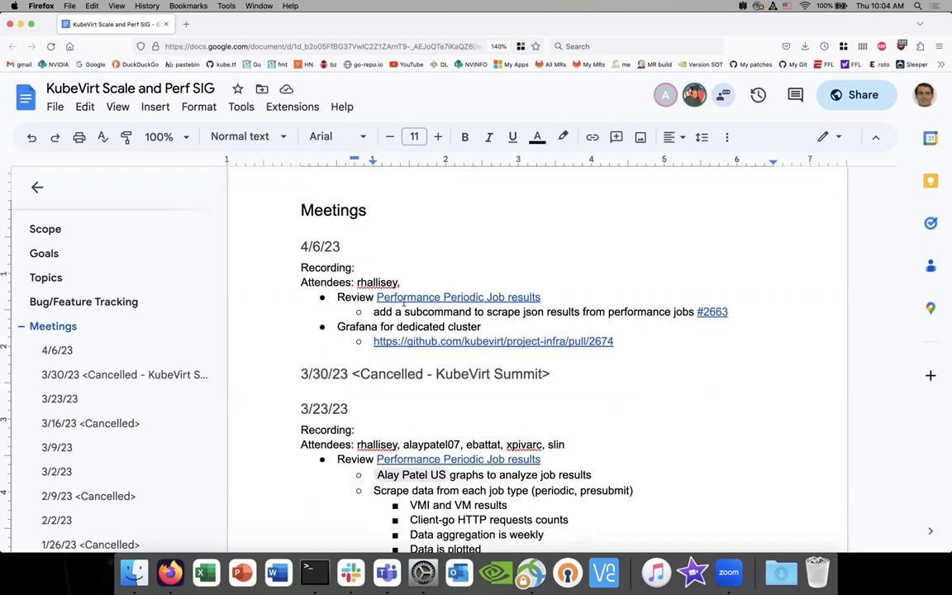
click(402, 310)
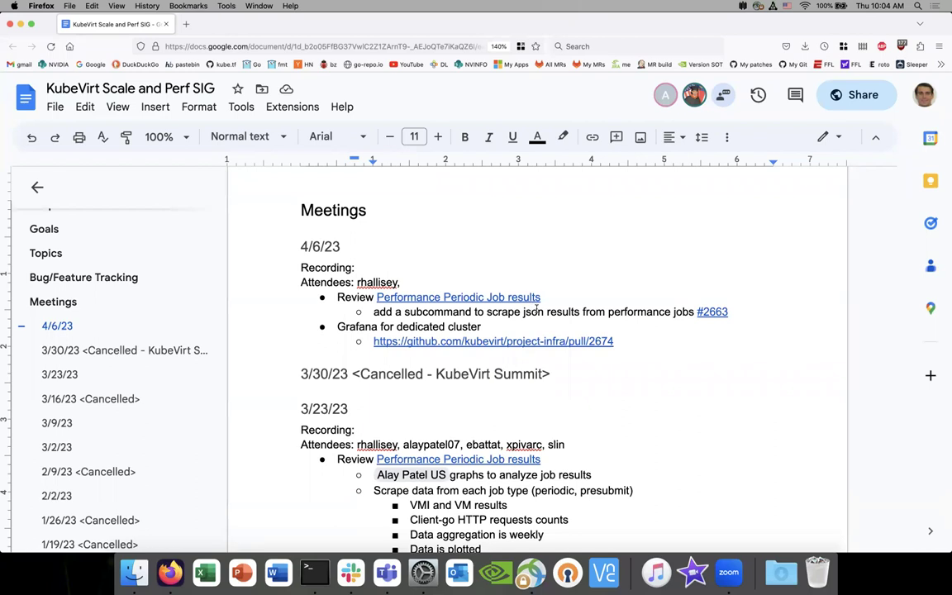
triple_click(546, 310)
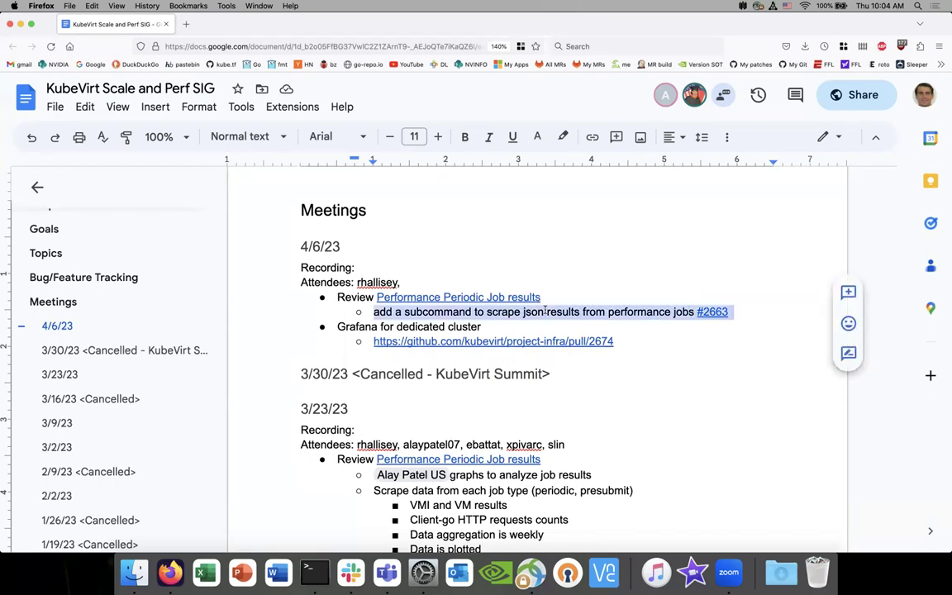
click(546, 312)
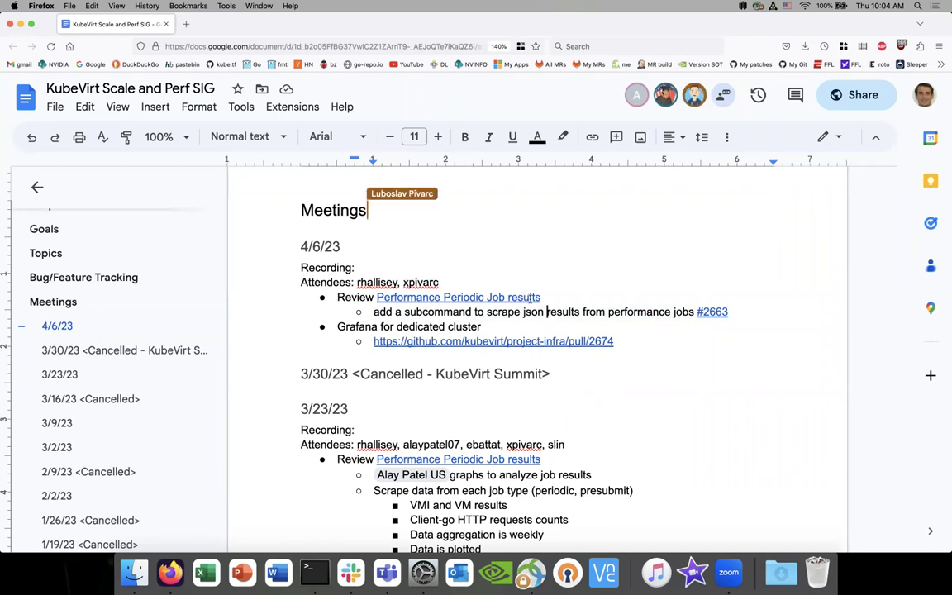
triple_click(538, 312)
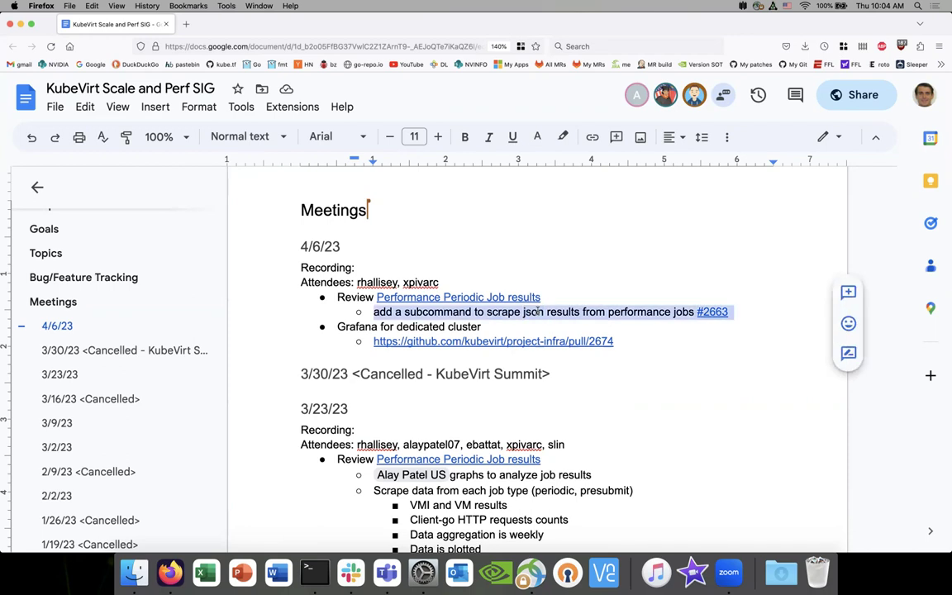
- Open pull request #2663 in a new tab and scroll through its conversation and graphs
click(709, 337)
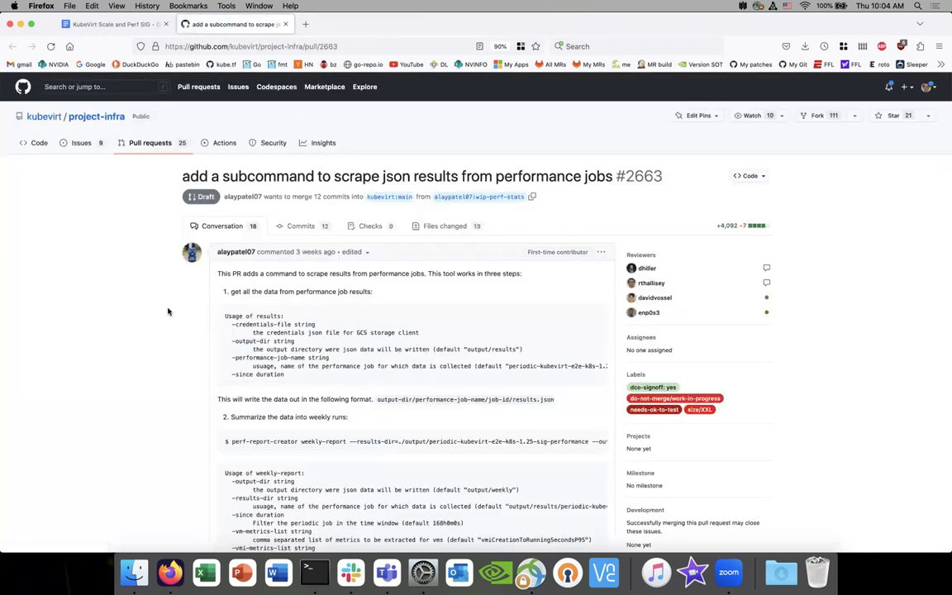
scroll(167, 311, down, 5)
scroll(168, 311, down, 10)
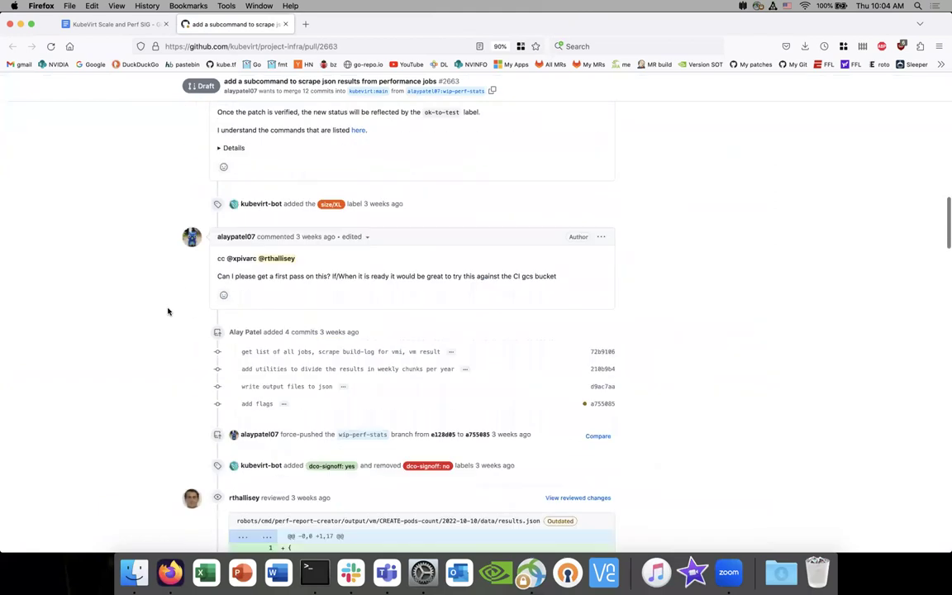
scroll(168, 311, down, 8)
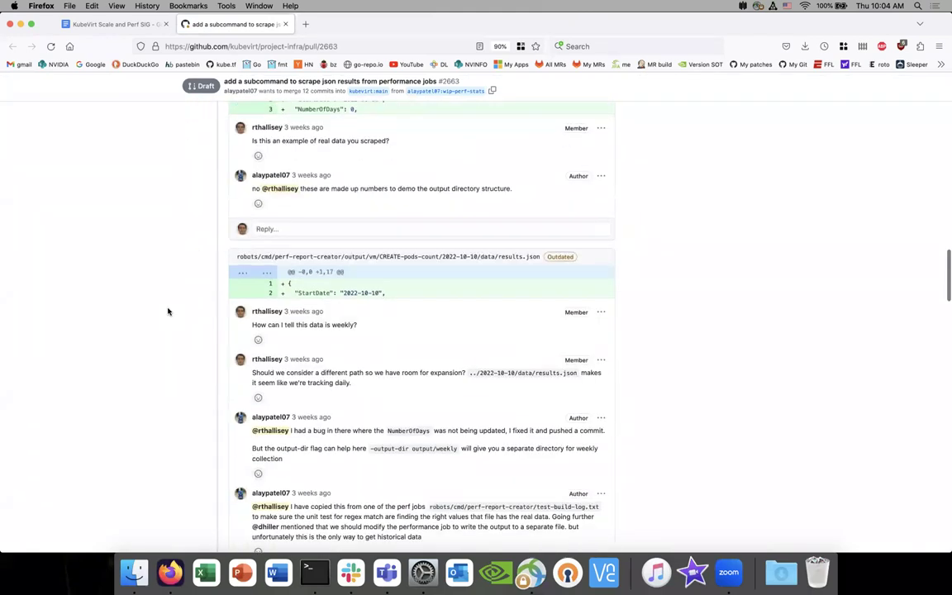
scroll(168, 311, down, 6)
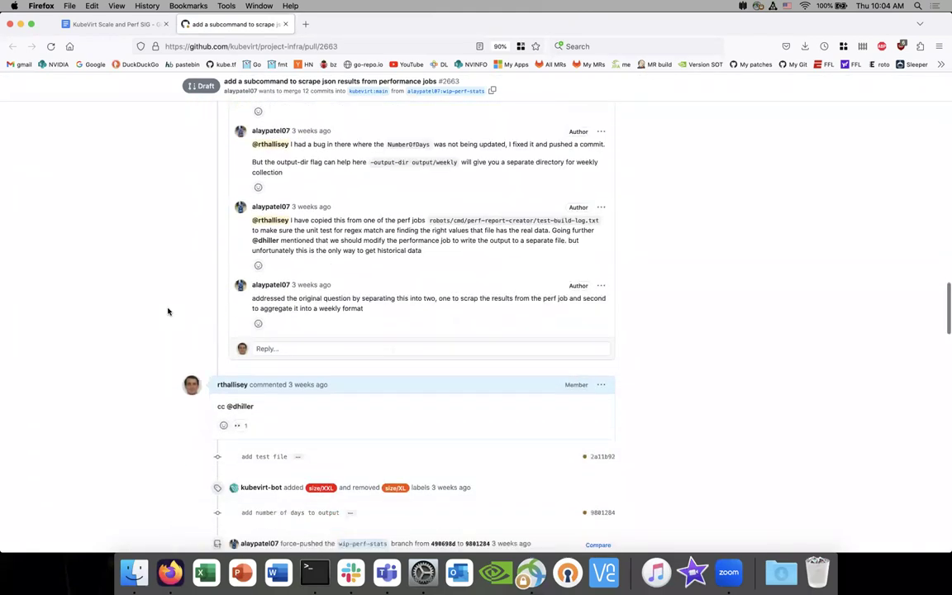
scroll(168, 311, down, 8)
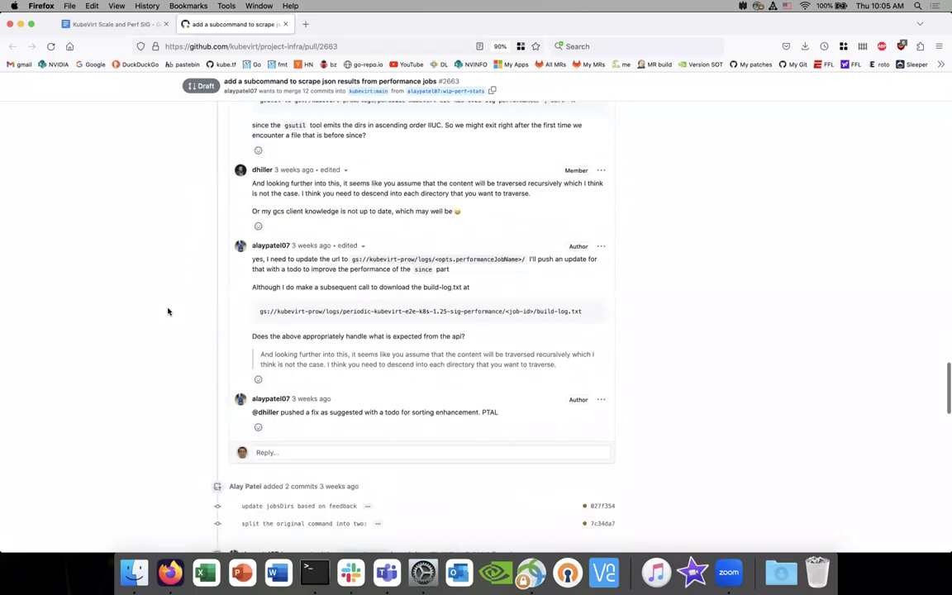
scroll(167, 311, down, 8)
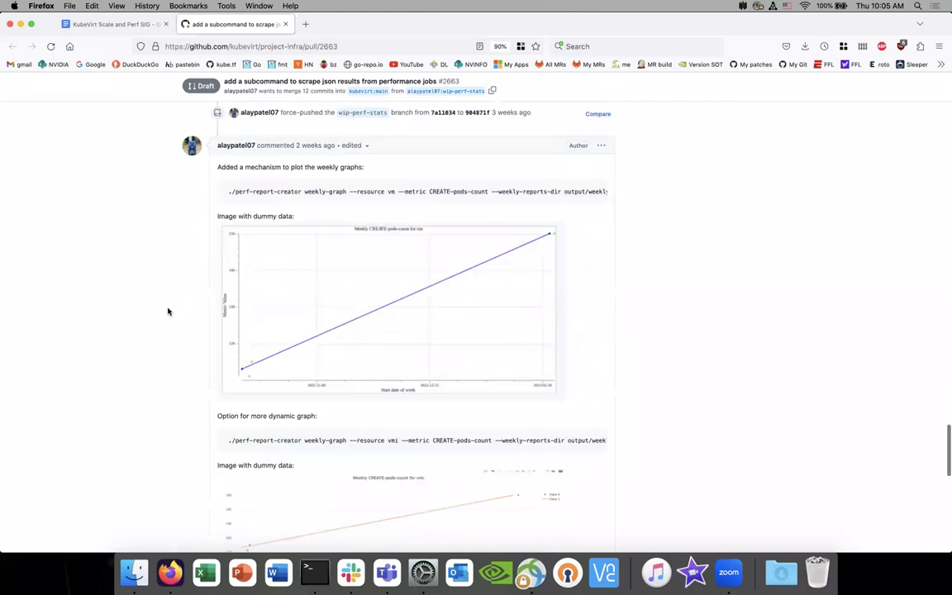
scroll(168, 311, down, 1)
scroll(168, 311, down, 10)
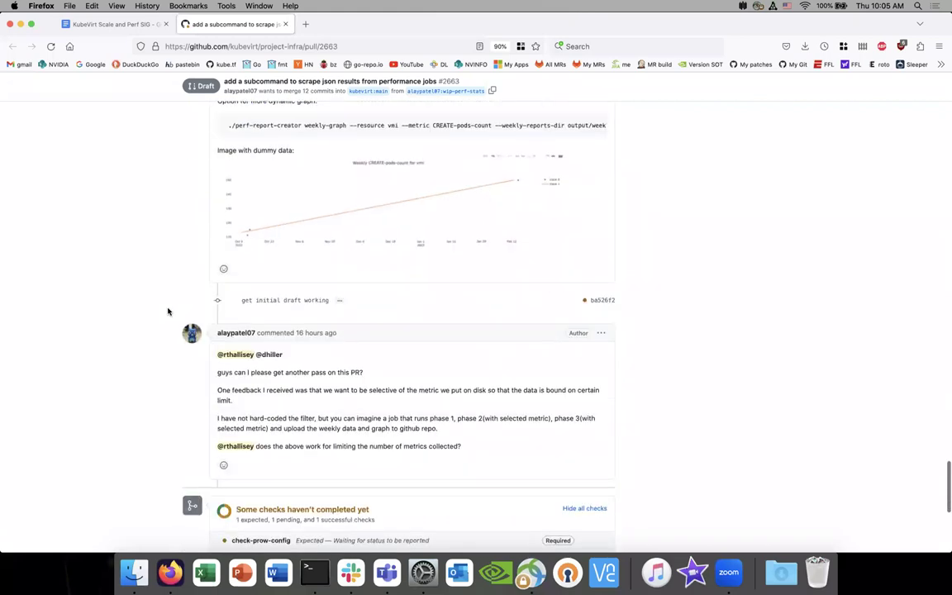
scroll(168, 310, up, 2)
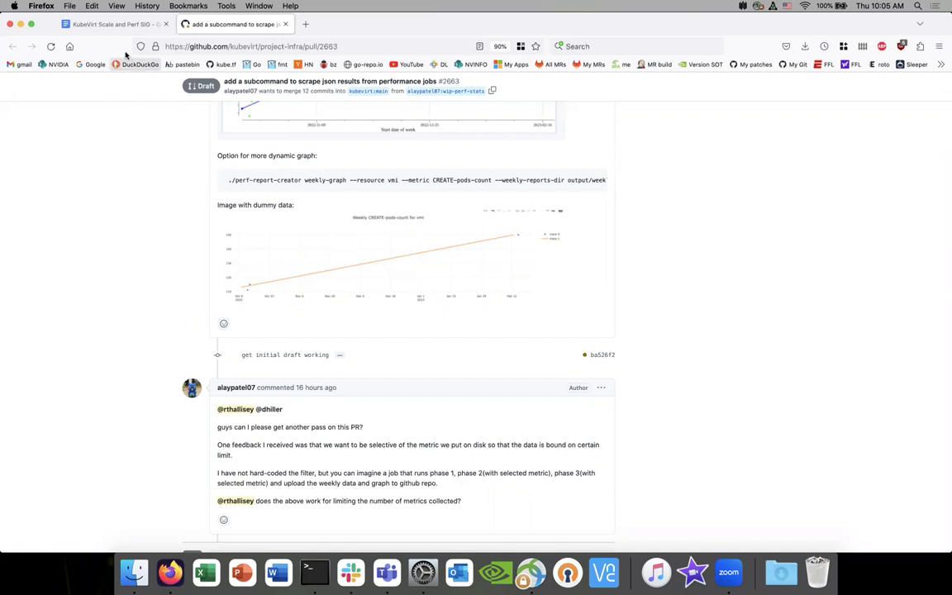
- Under #2663, add sub-bullets 'Phase 1: Use a regex to scrape results…from prow' and 'Phase 2: Generate a weekly aggregation of a metric'
click(124, 25)
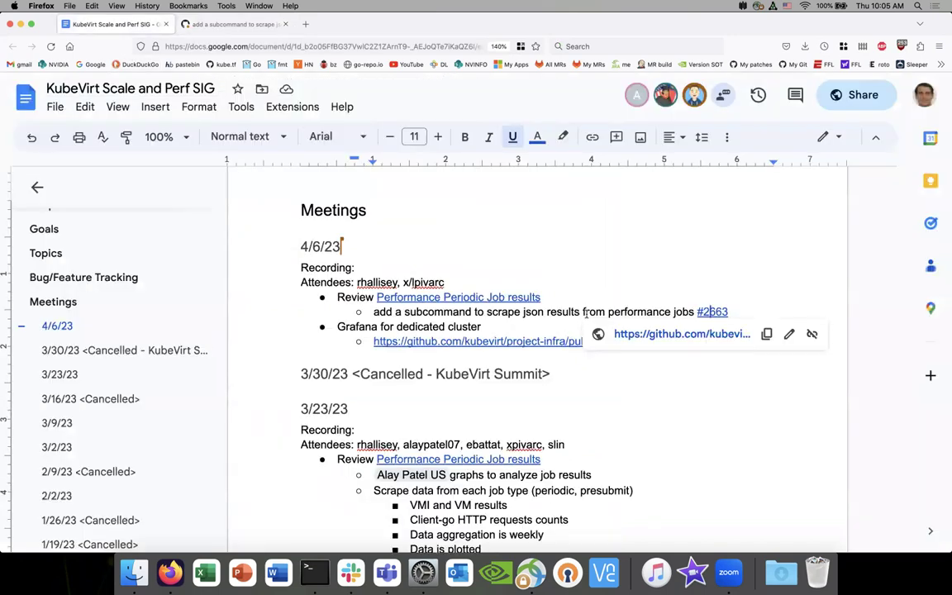
click(763, 312)
key(Return)
key(Tab)
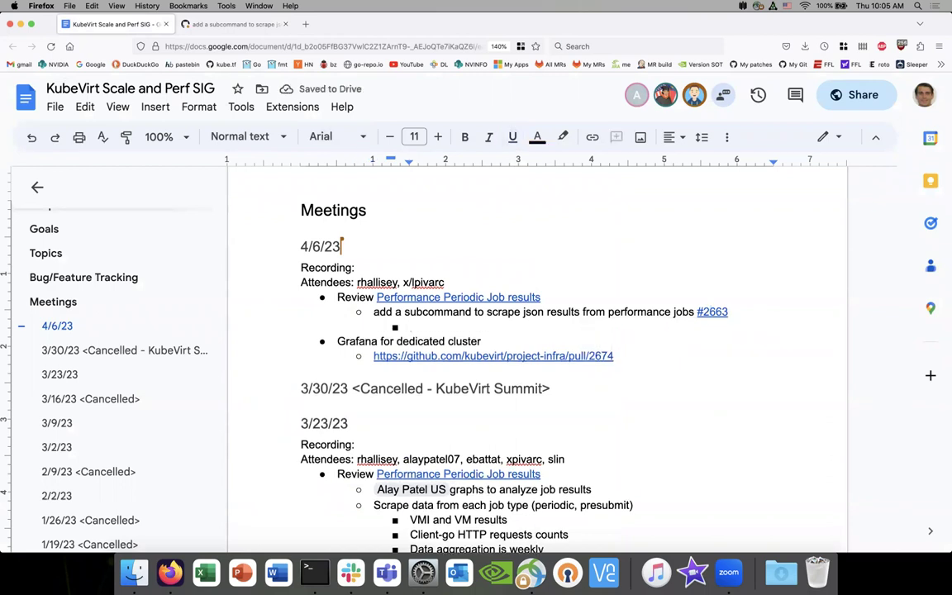
text(Phase 1-)
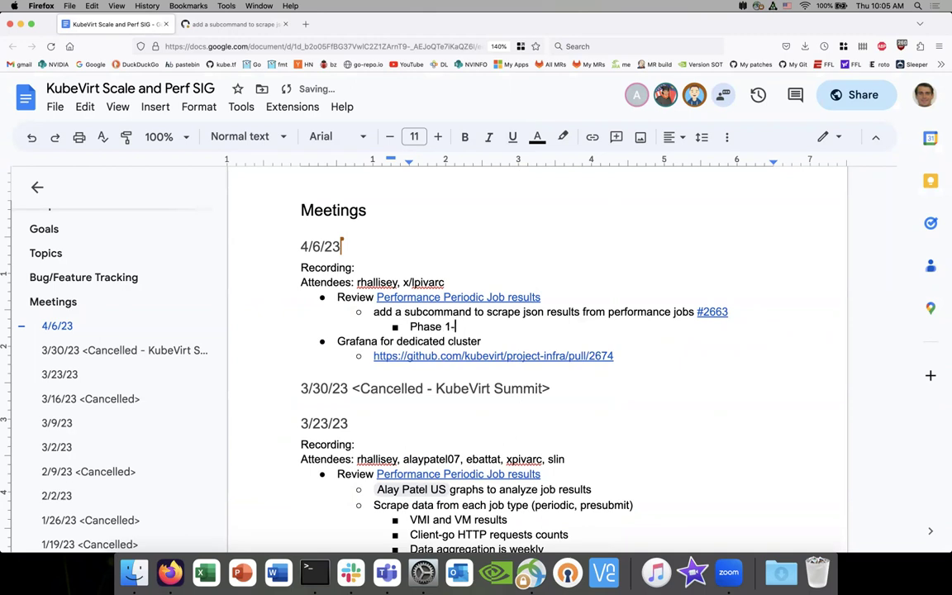
key(BackSpace)
text(: Use a regex to scr)
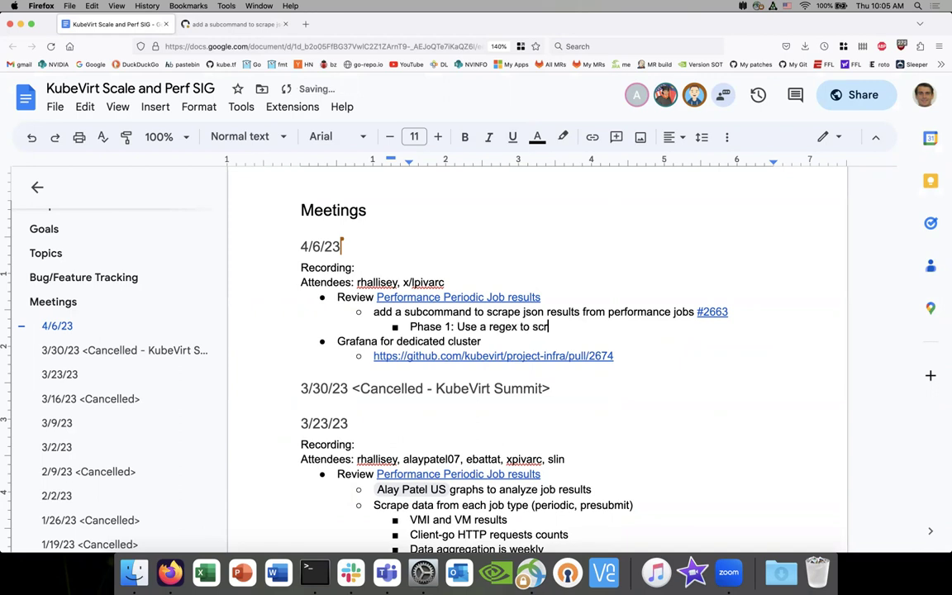
text(ape results from )
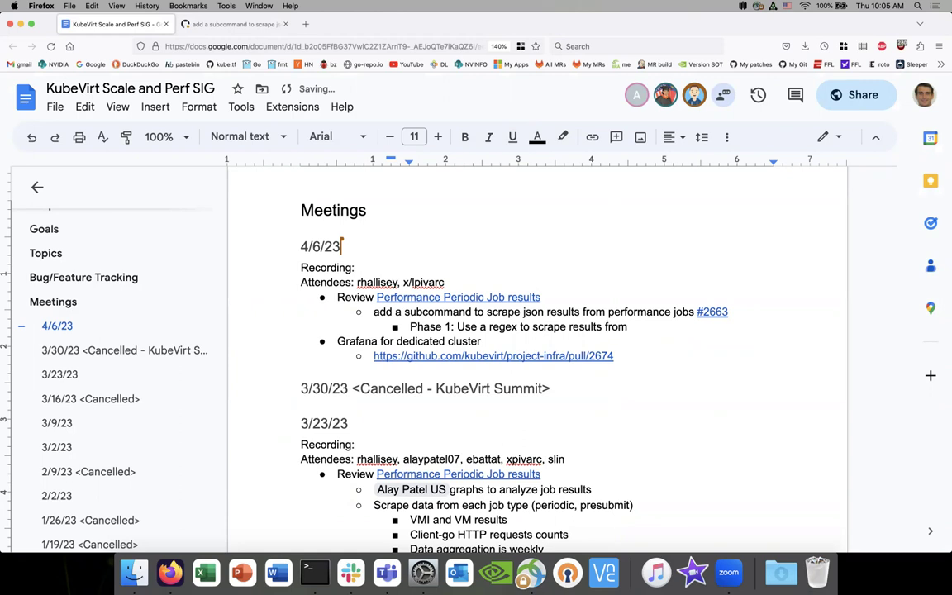
text(plain text results form pro)
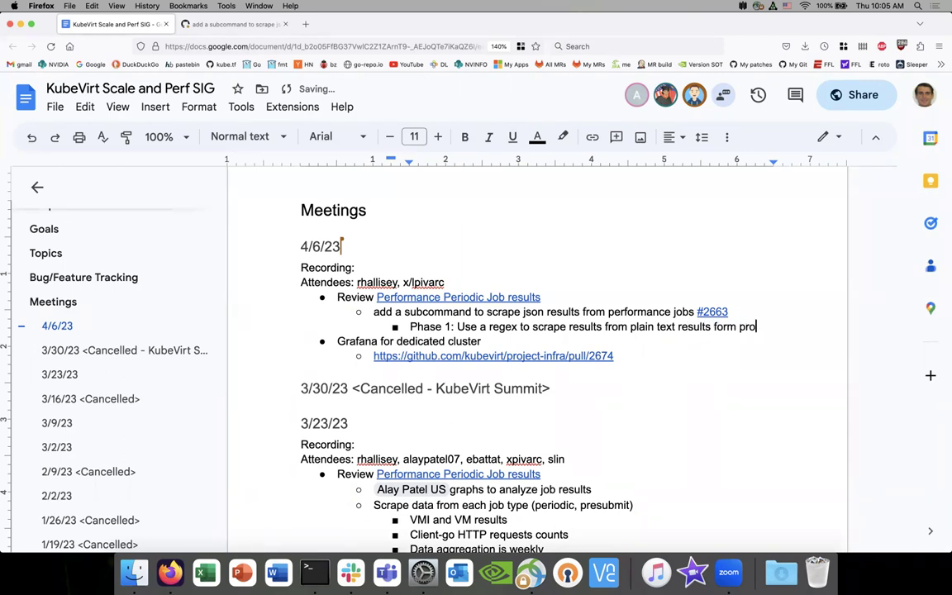
key(BackSpace)
key(BackSpace)
key(BackSpace)
key(BackSpace)
key(BackSpace)
key(BackSpace)
text(rom prow)
key(Return)
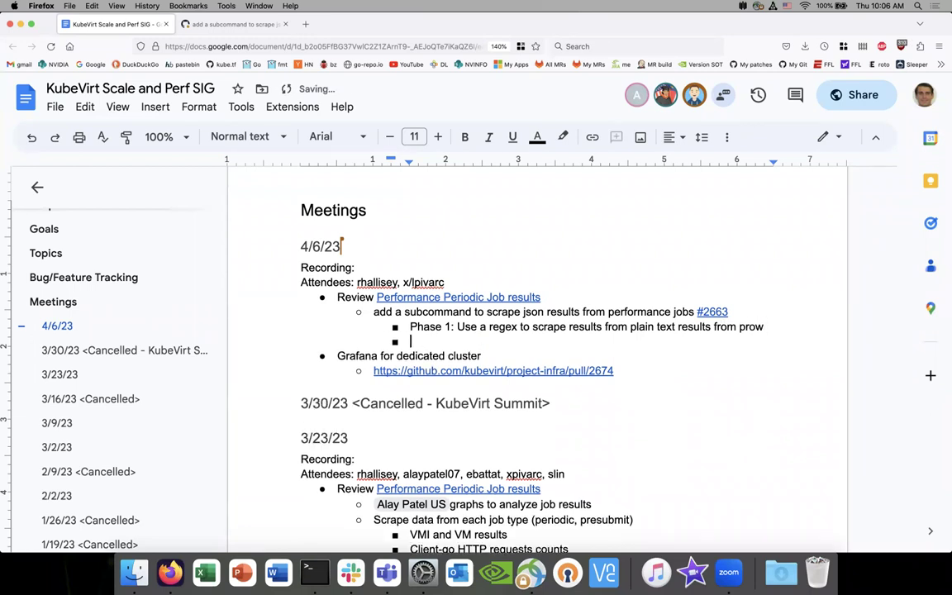
text(Phase 2: Gen)
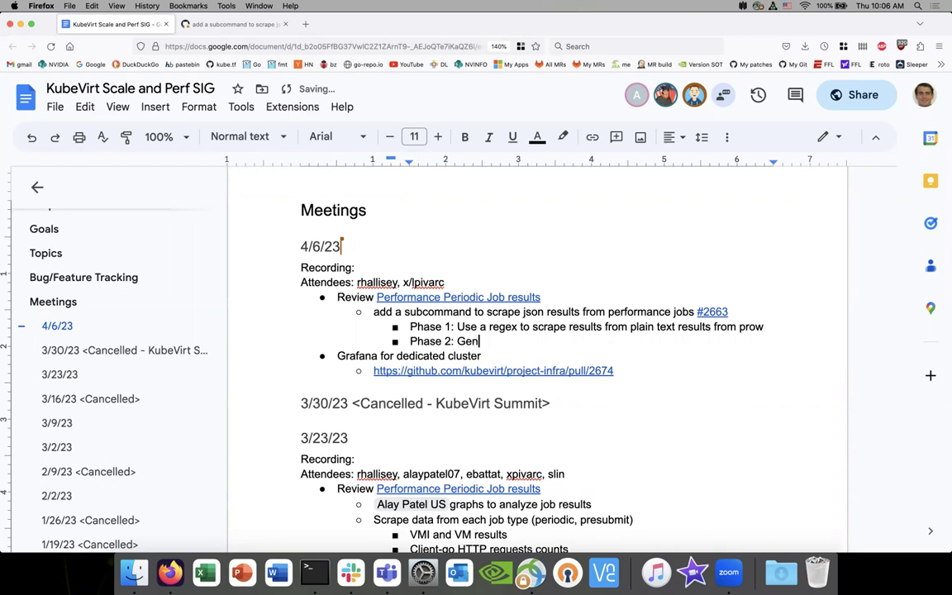
text(erate a weekl)
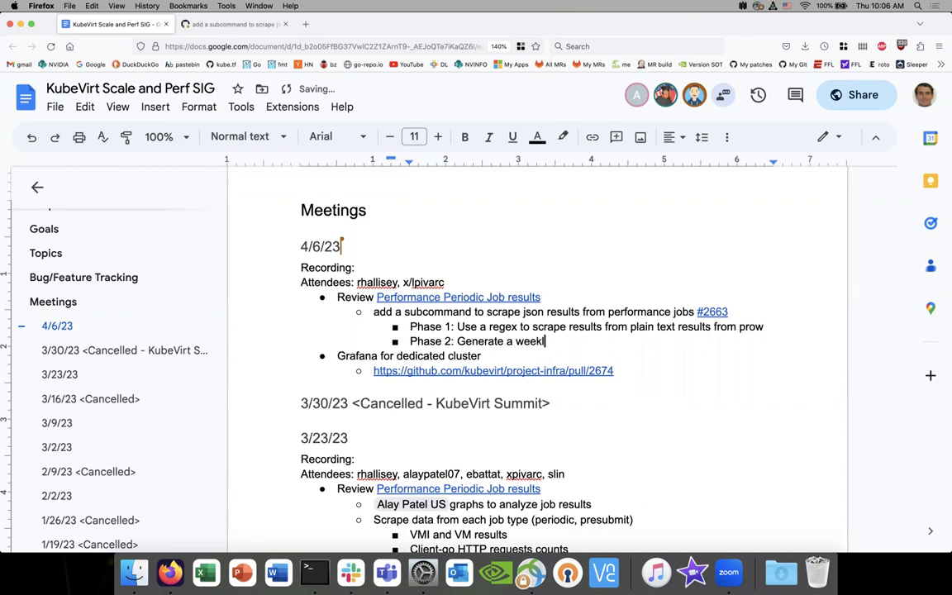
text(y aggregation )
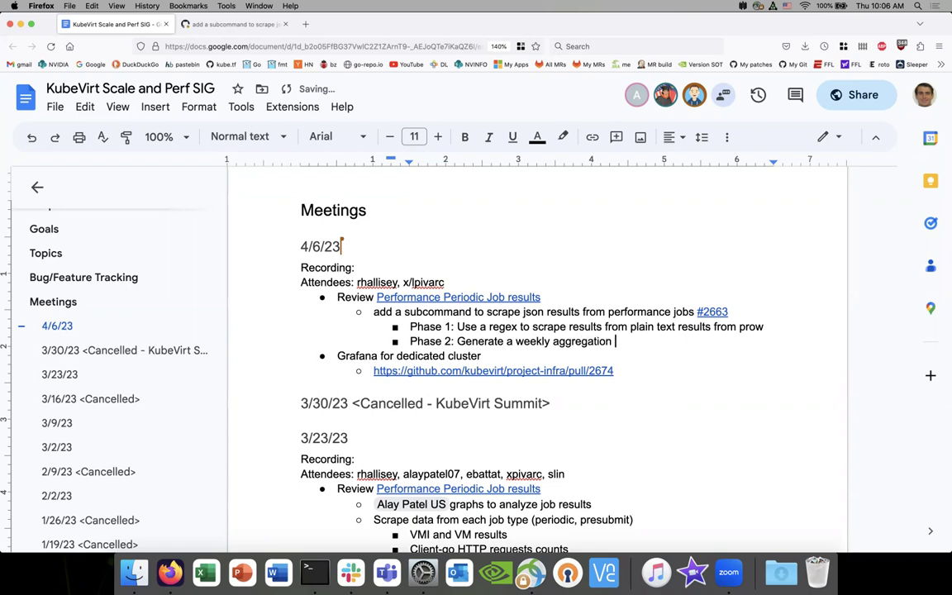
text(of a metric)
- Reword Phase 2 to 'Tool to generate…' and add 'Phase 3: Generate graph from phase 2 results'
double_click(479, 342)
text(Tool to g)
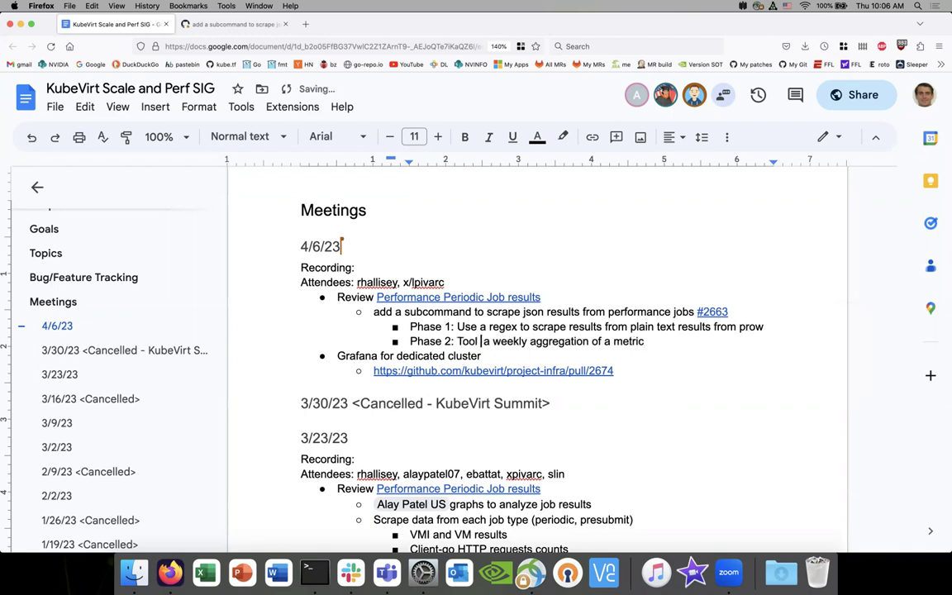
text(enerate)
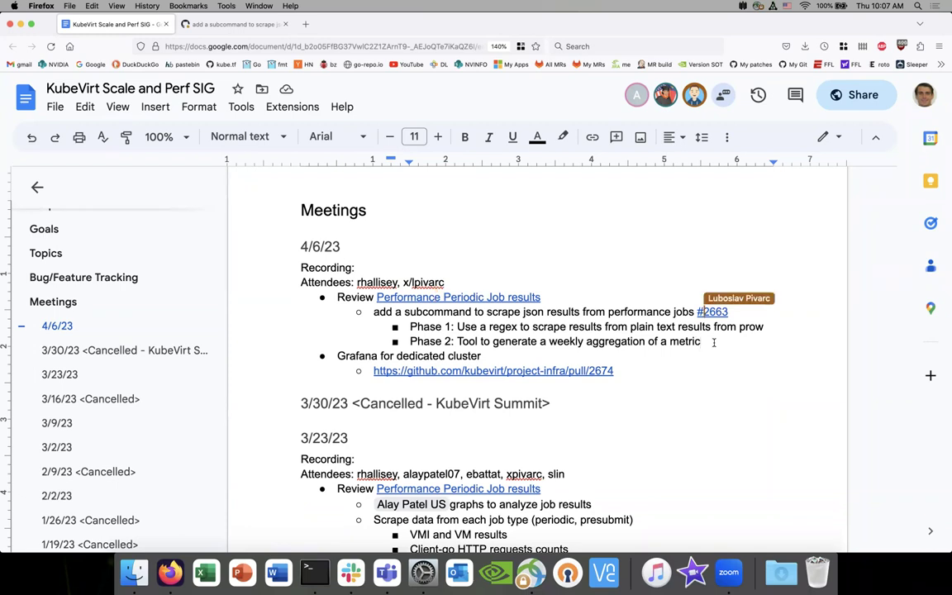
click(714, 342)
key(Return)
text(Phase )
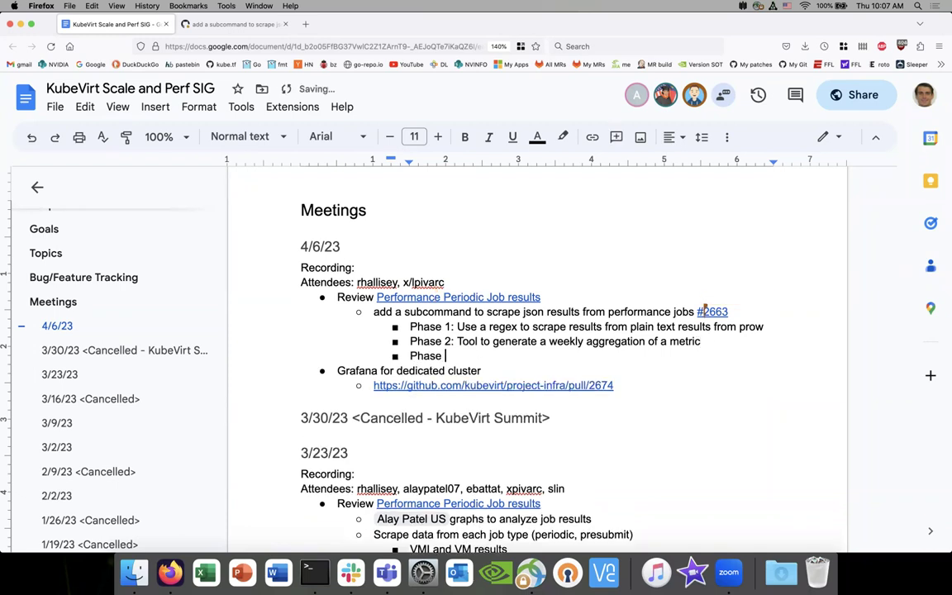
text(3:)
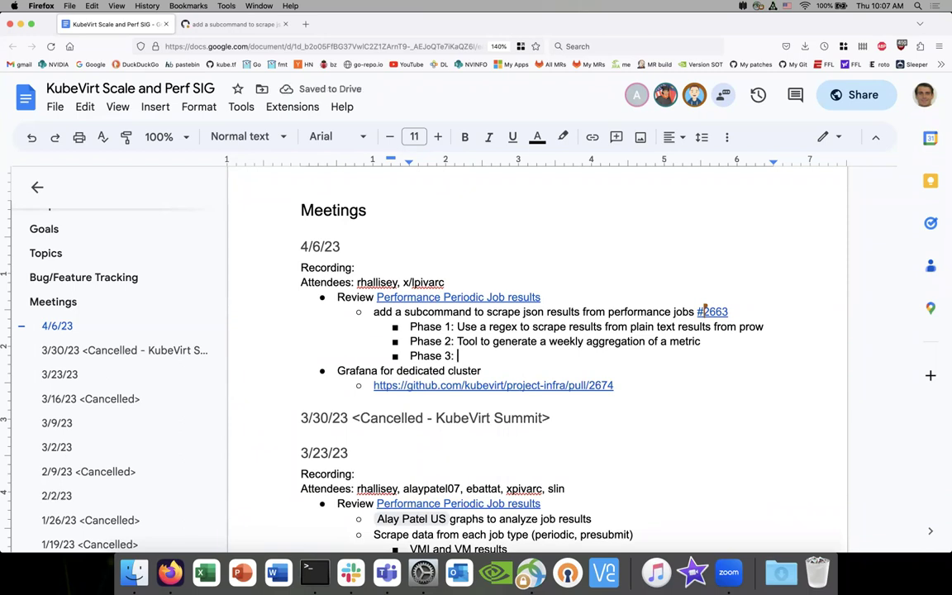
text(Gener)
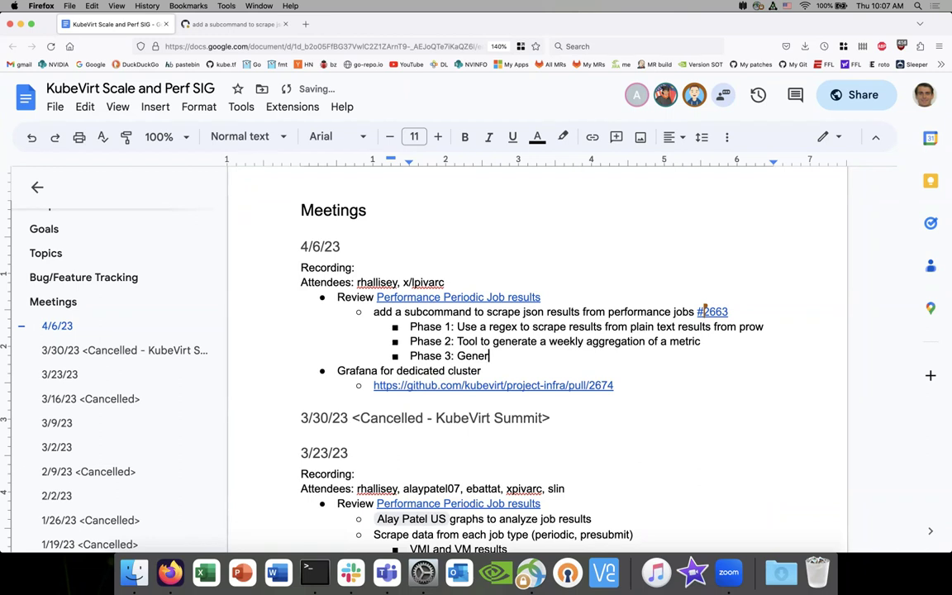
text(ate graph from phase )
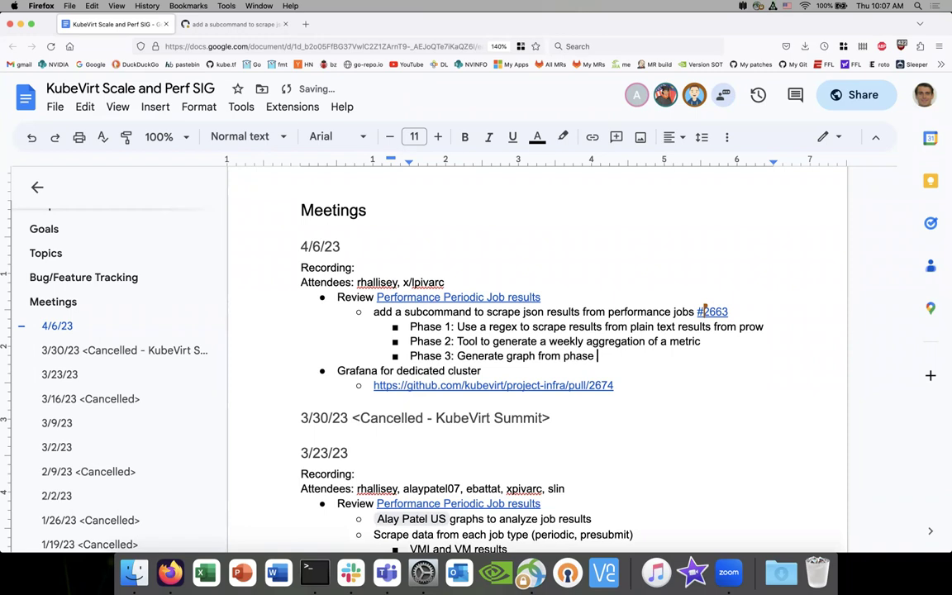
text(2 results)
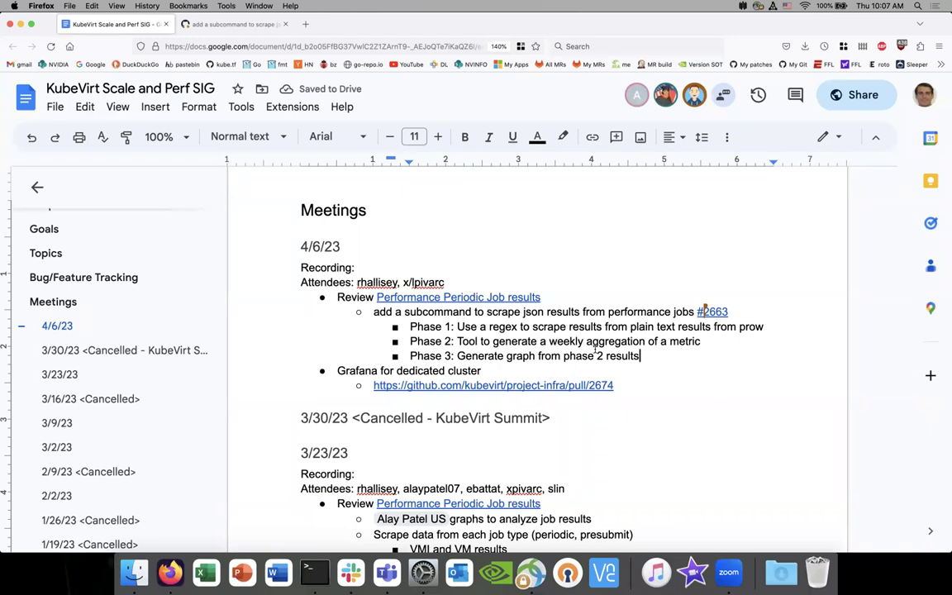
click(196, 19)
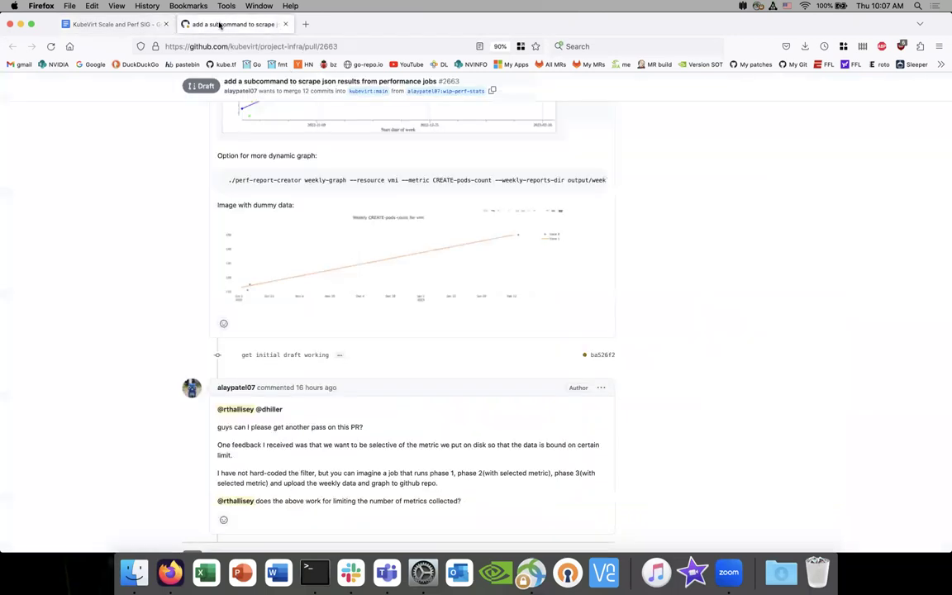
click(127, 29)
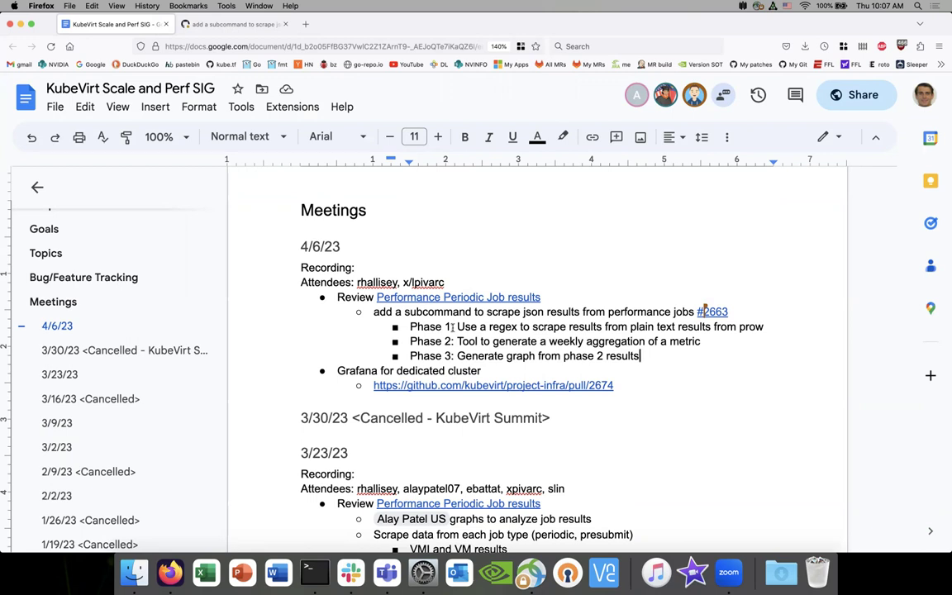
click(235, 25)
click(119, 25)
triple_click(560, 357)
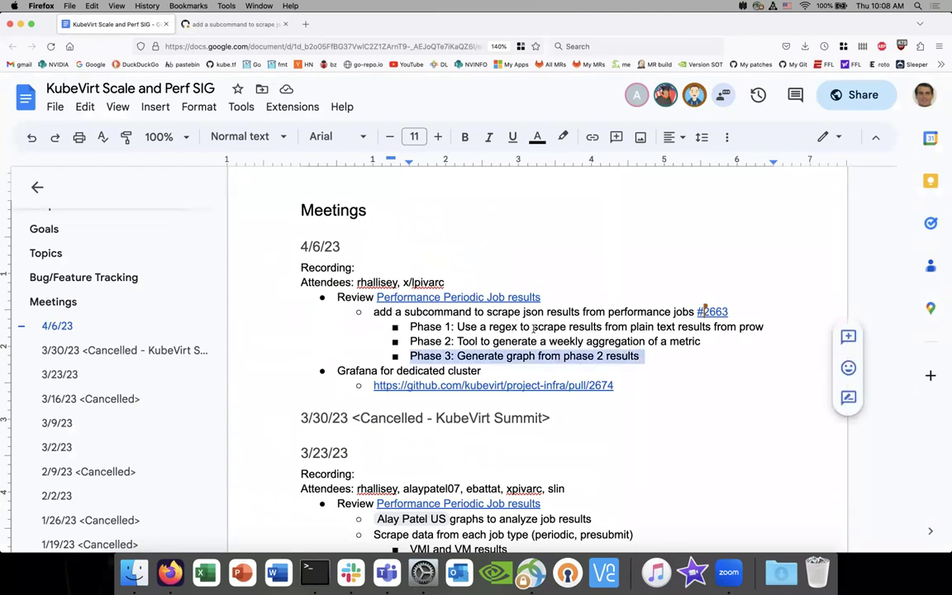
click(217, 25)
scroll(243, 189, up, 15)
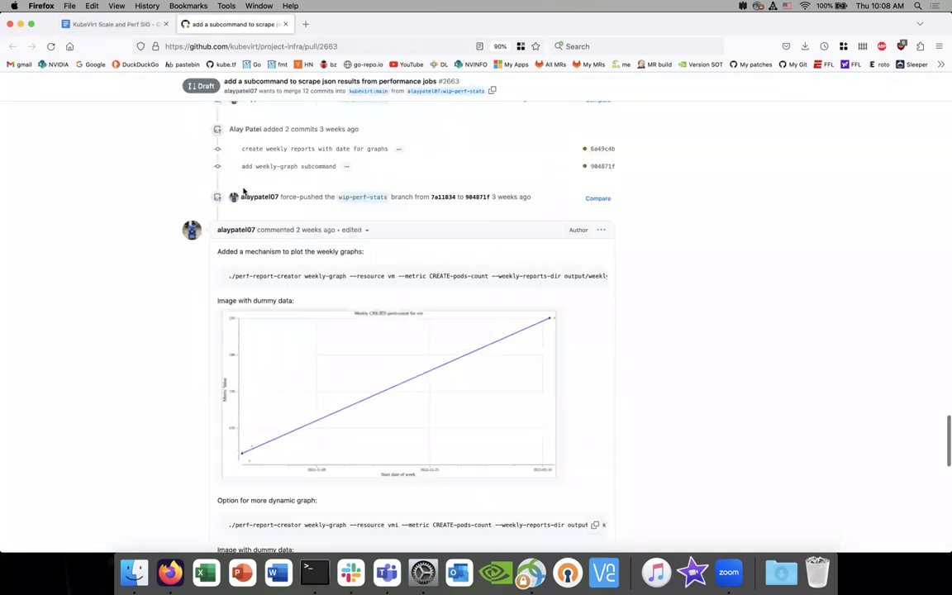
scroll(243, 189, up, 4)
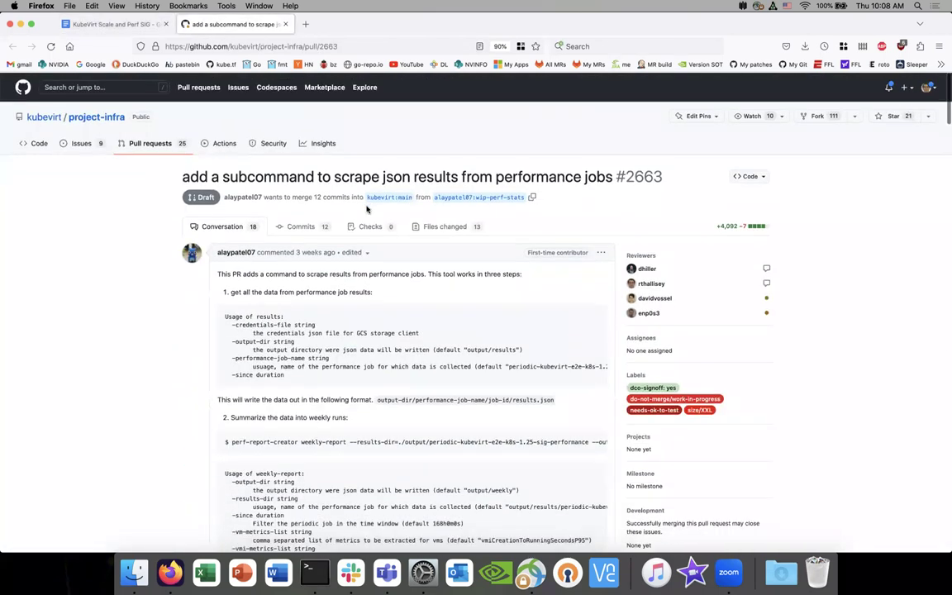
click(439, 226)
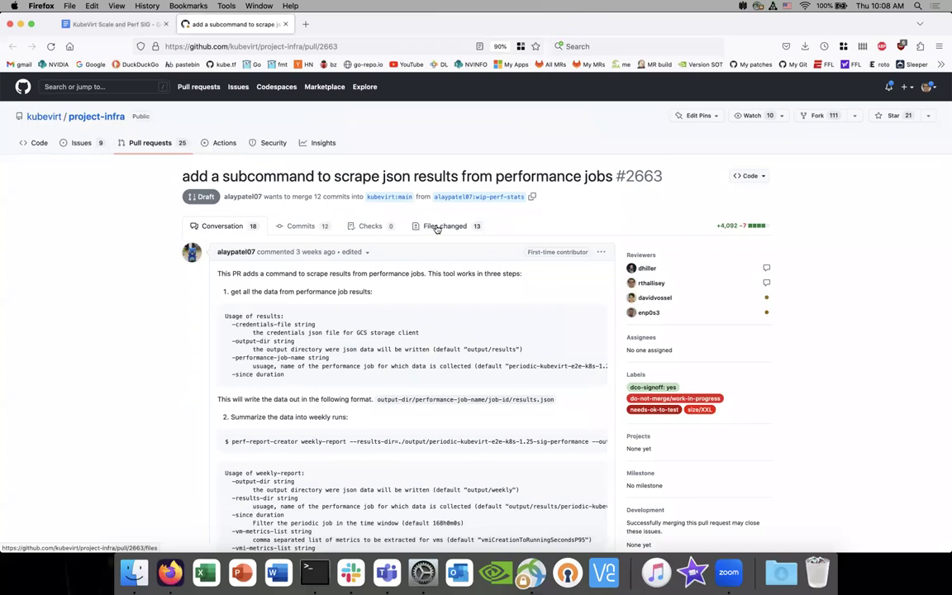
click(112, 25)
click(203, 27)
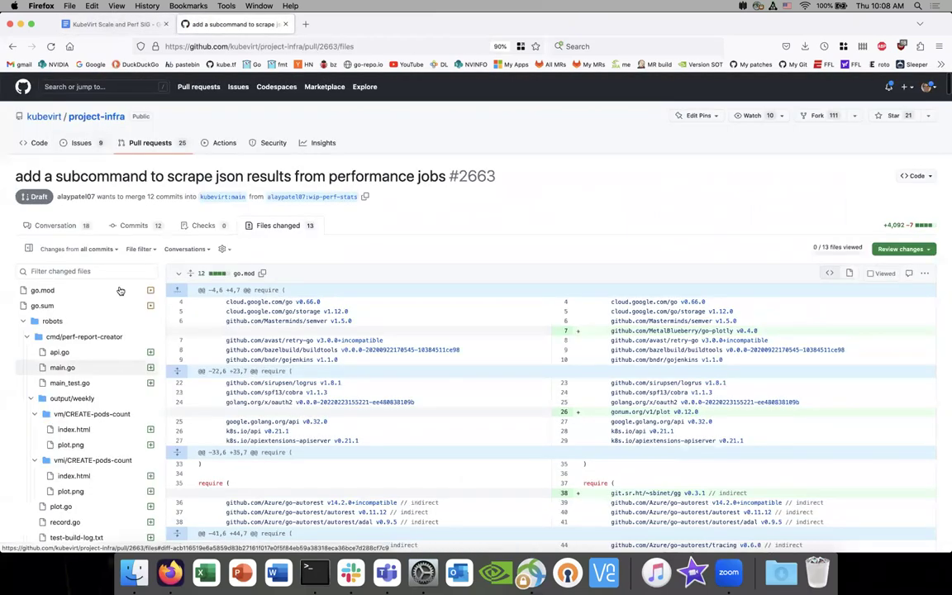
click(113, 24)
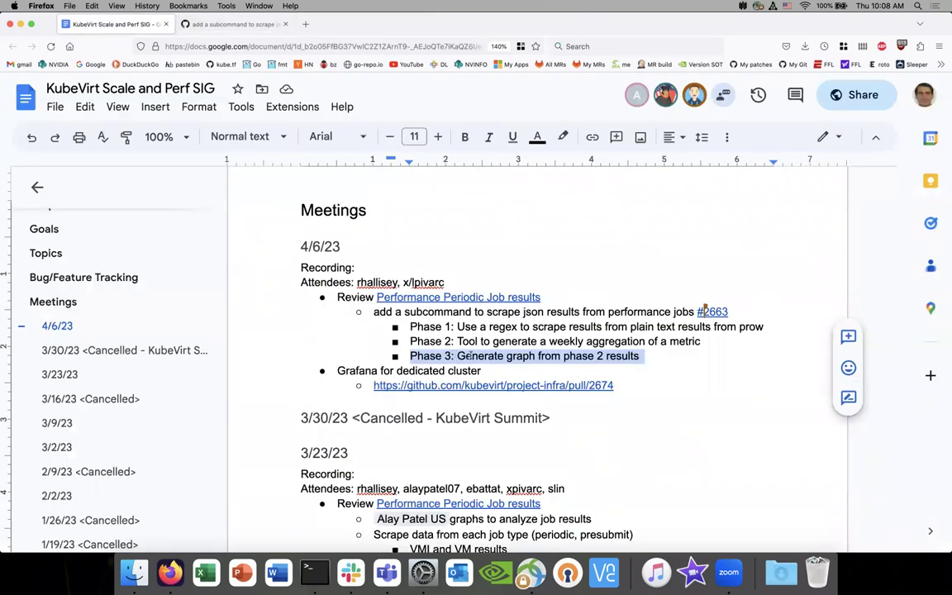
click(455, 326)
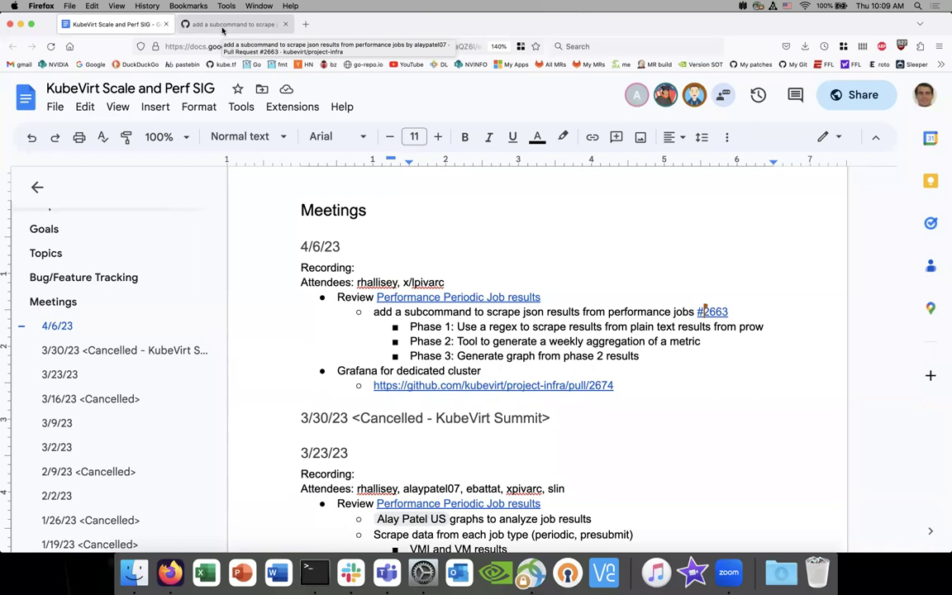
- Start a 'Document features' bullet below Phase 3 and delete the 'Phase N:' labels
click(656, 356)
key(Return)
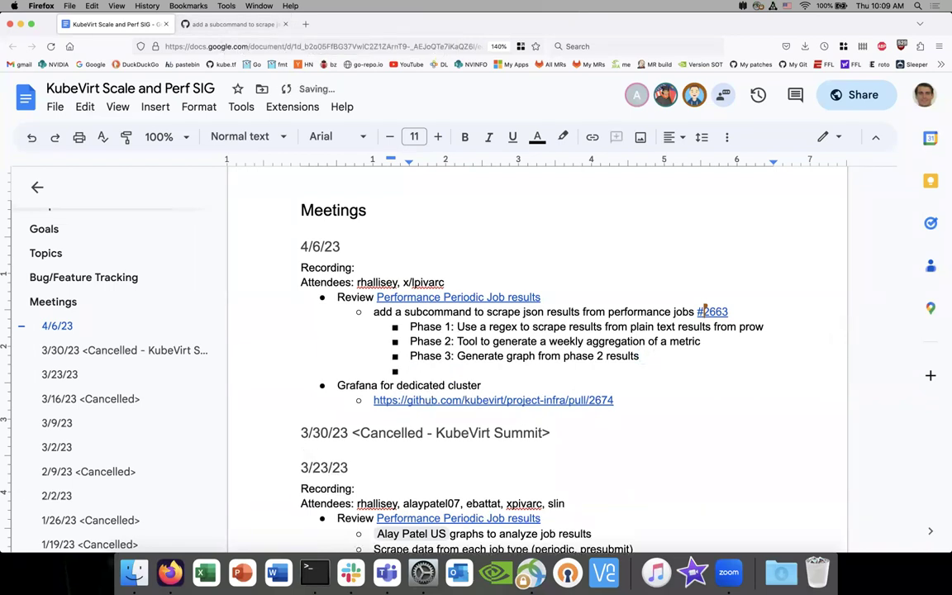
text(Document )
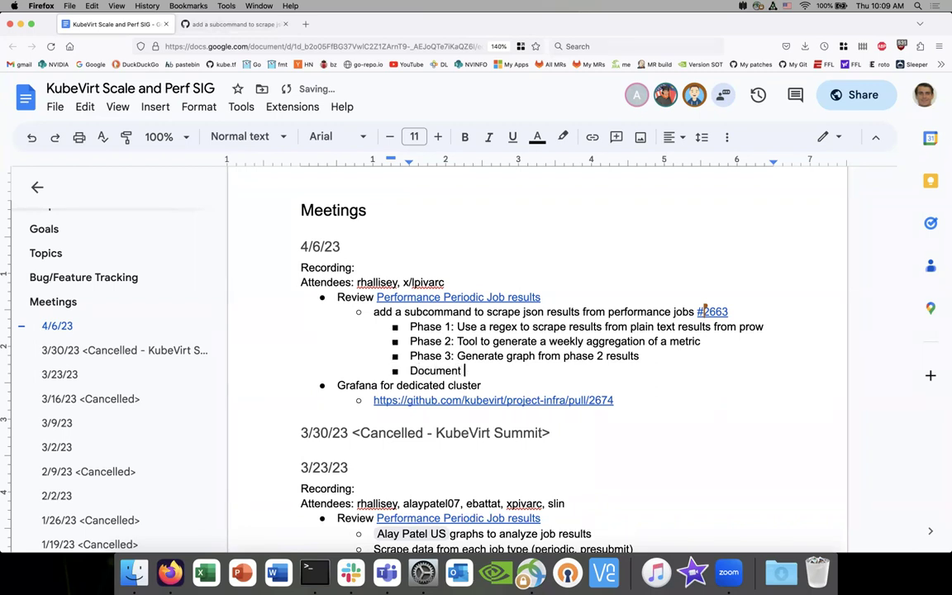
text(features)
drag(455, 327, 405, 356)
key(BackSpace)
key(BackSpace)
key(BackSpace)
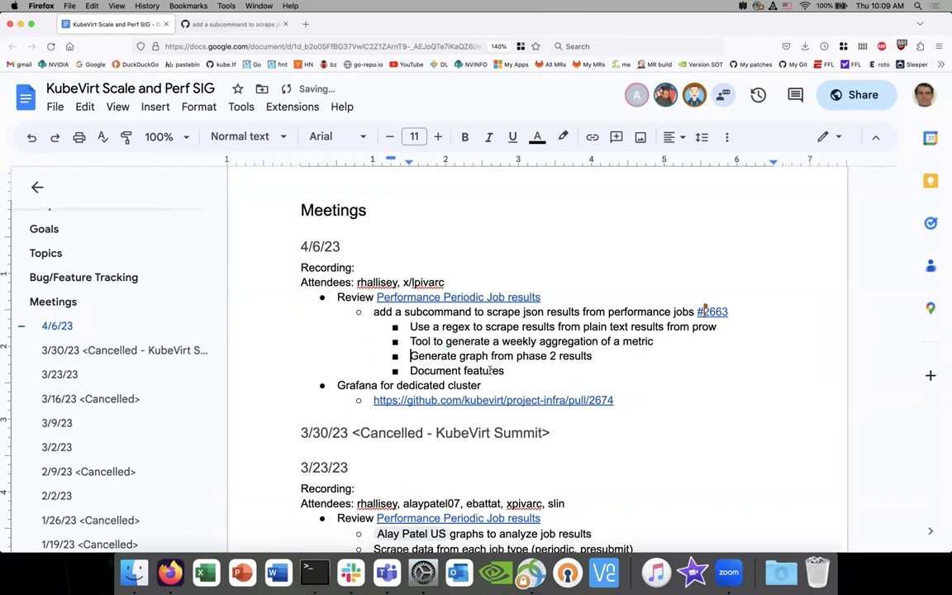
- Reword the new bullet to 'Document steps to use the perf-report-creator tool'
double_click(480, 370)
text(steps to use the t)
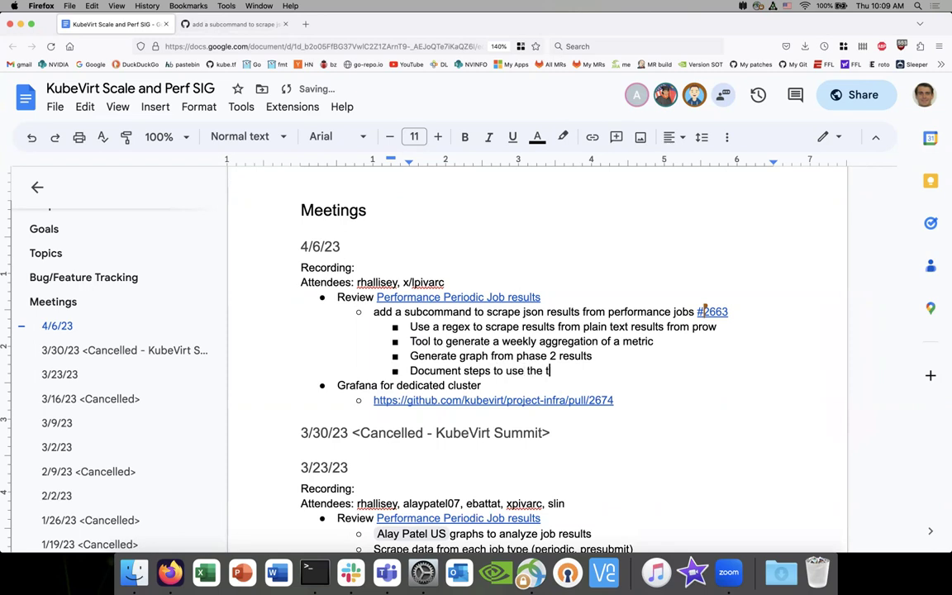
text(ool)
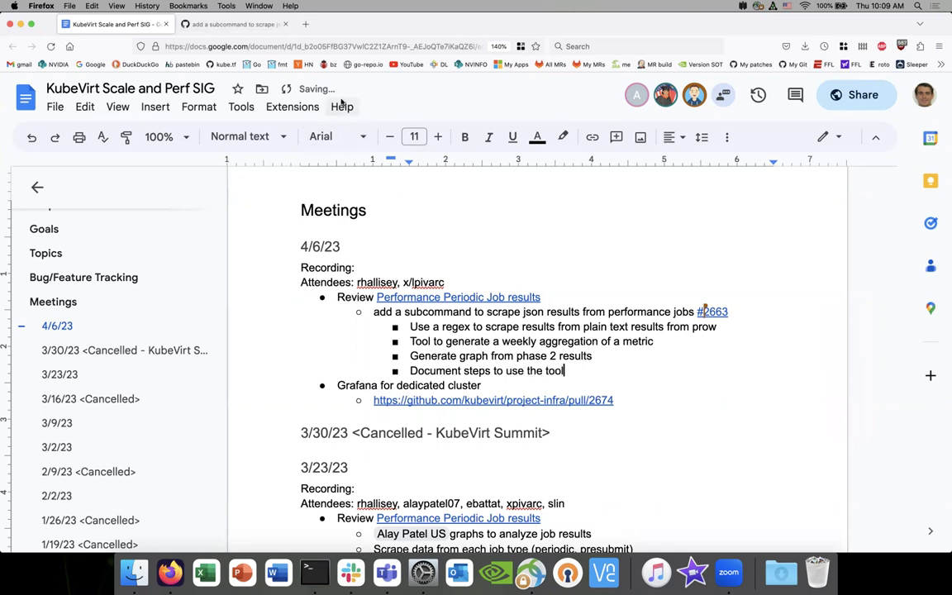
click(234, 24)
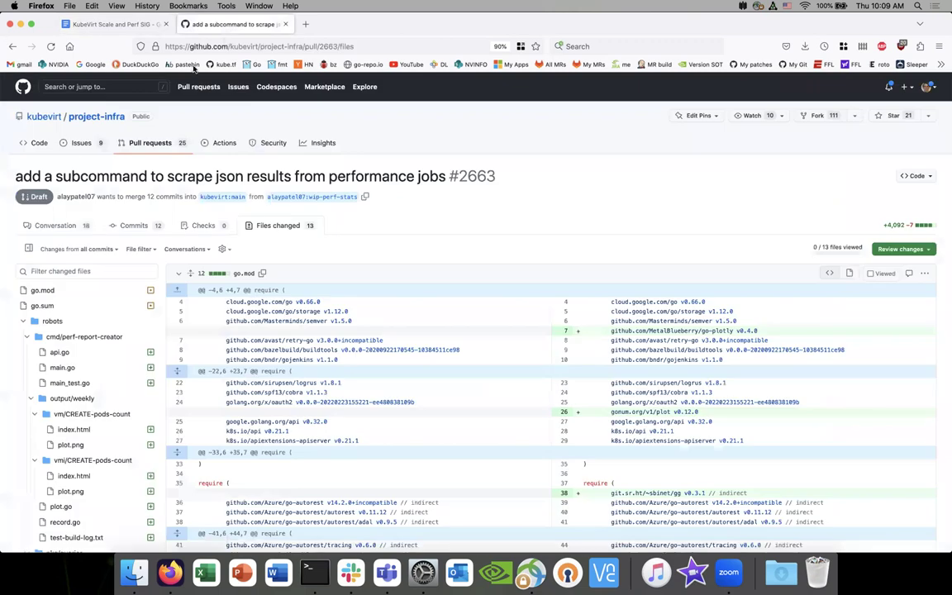
click(115, 24)
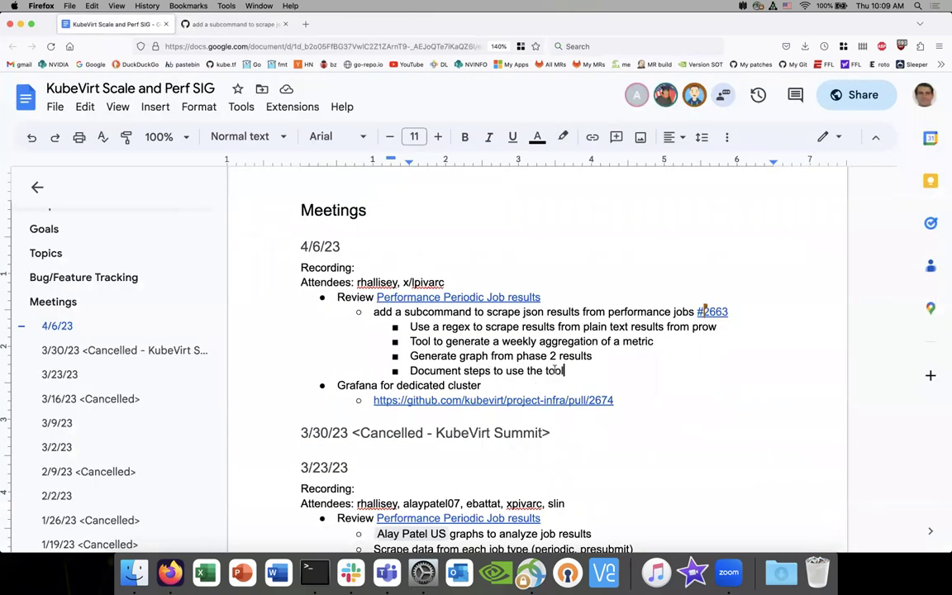
double_click(555, 370)
text(perf-)
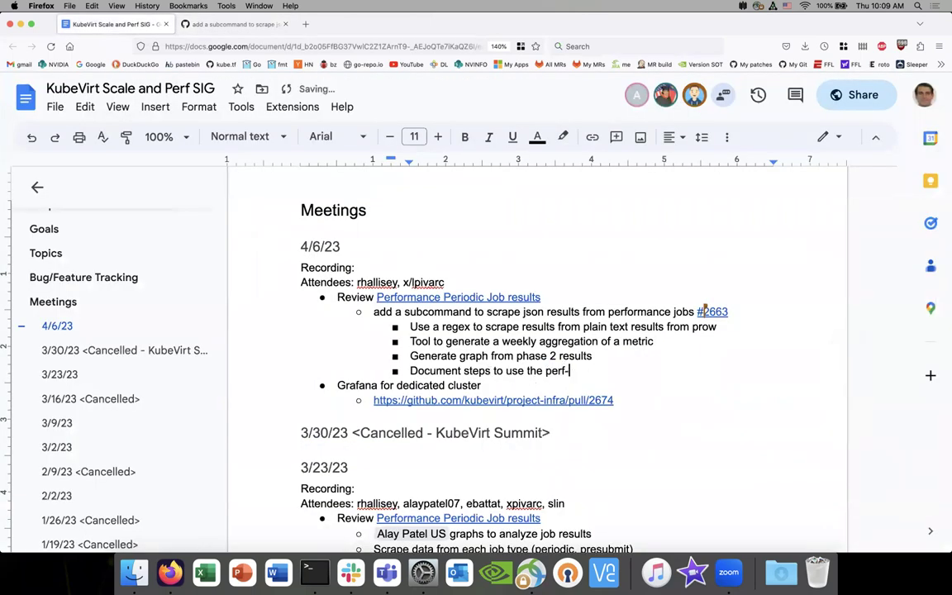
text(report)
key(BackSpace)
text(t-creator)
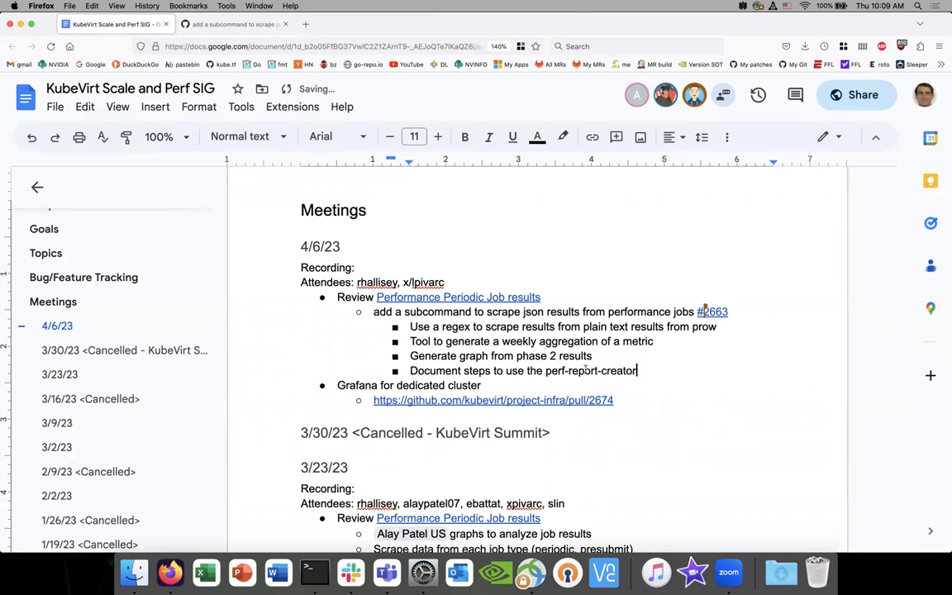
text( tool)
click(595, 356)
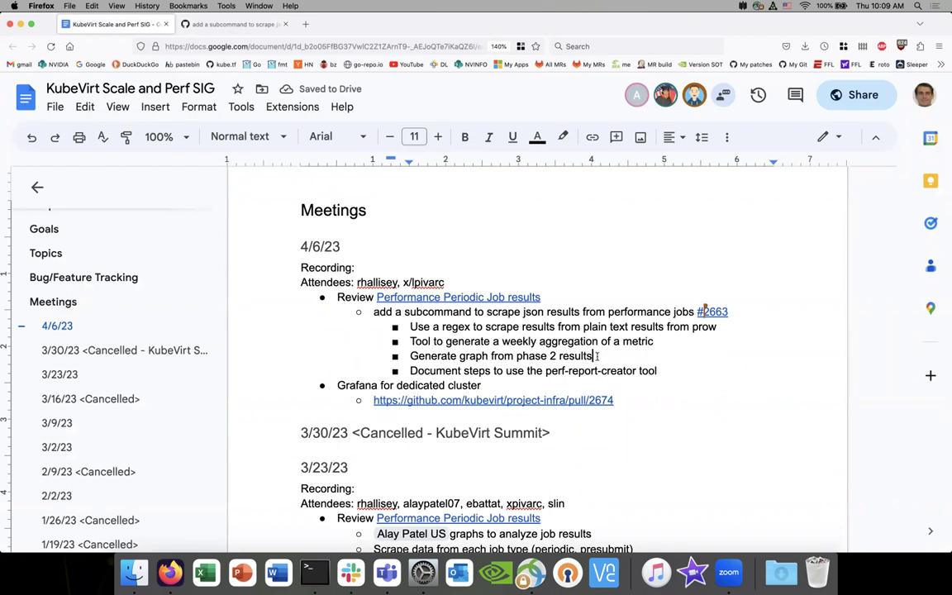
scroll(468, 352, down, 1)
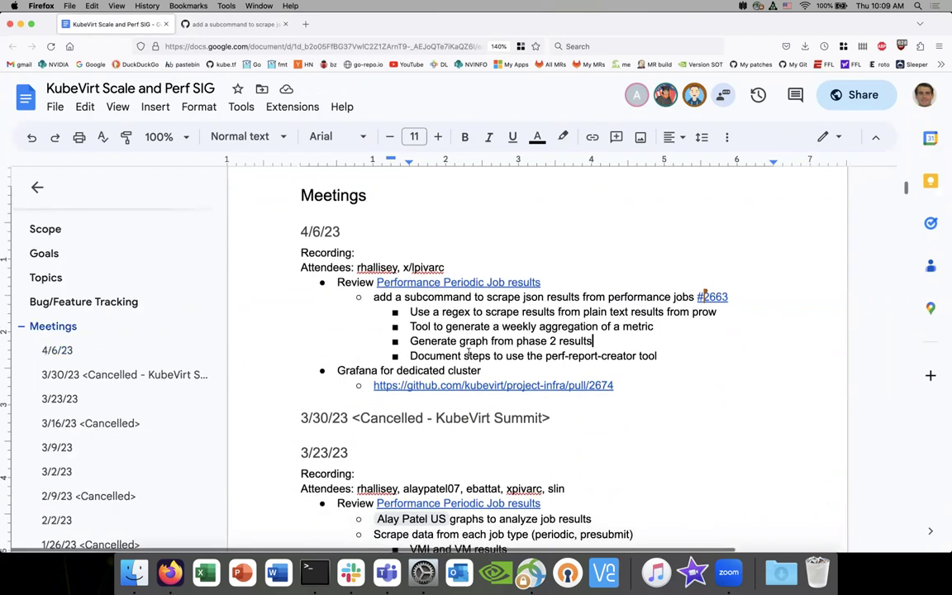
click(502, 349)
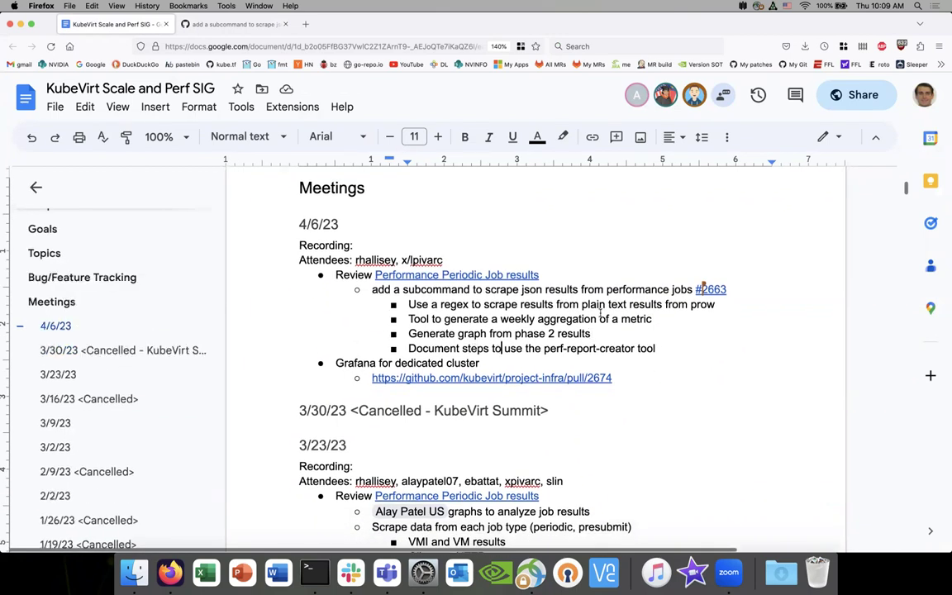
click(693, 288)
click(240, 24)
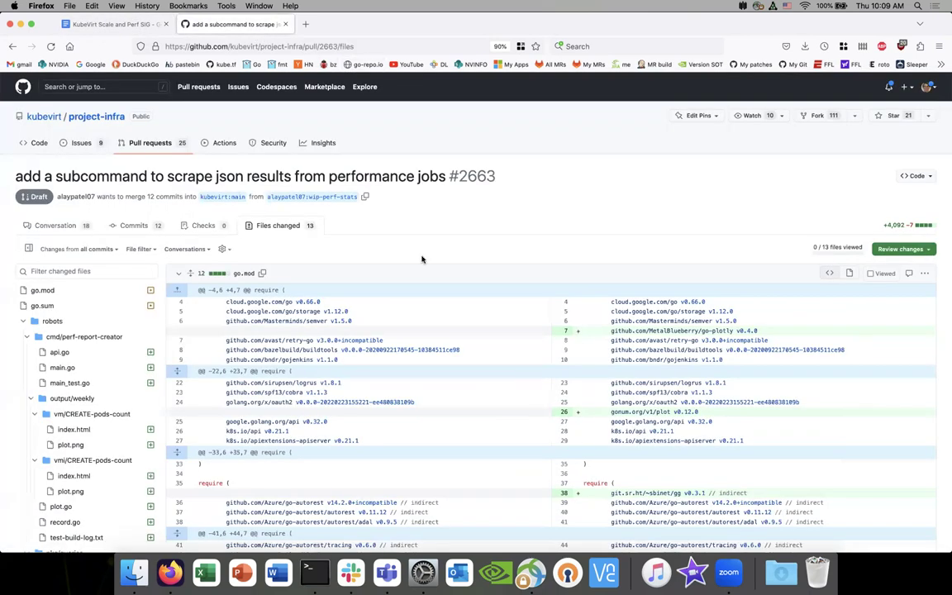
click(81, 220)
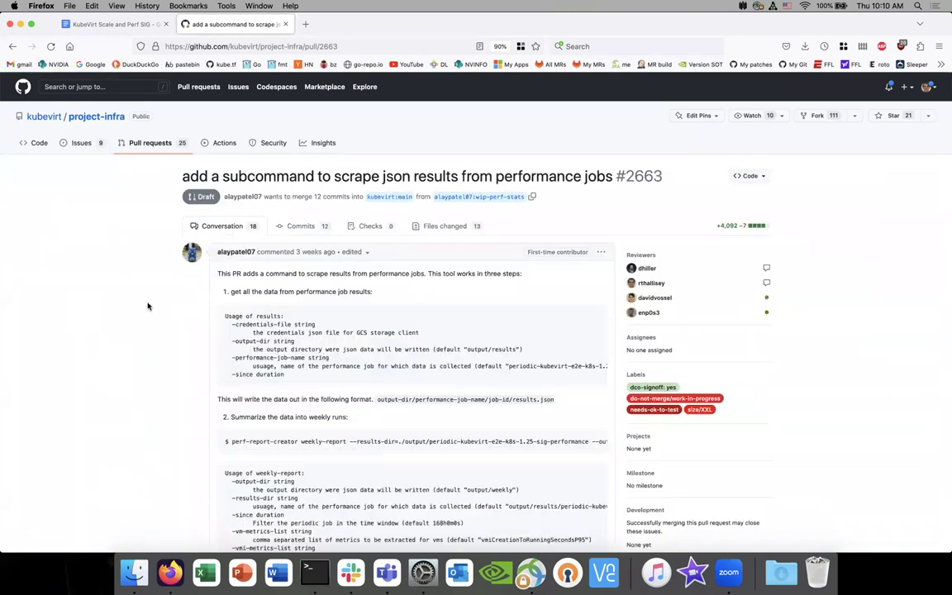
scroll(147, 307, down, 15)
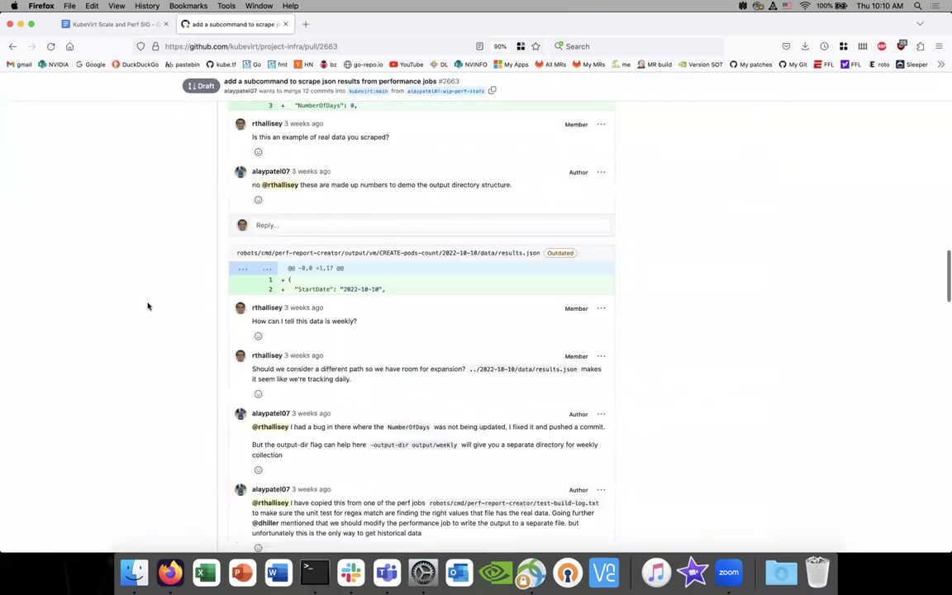
scroll(148, 306, down, 20)
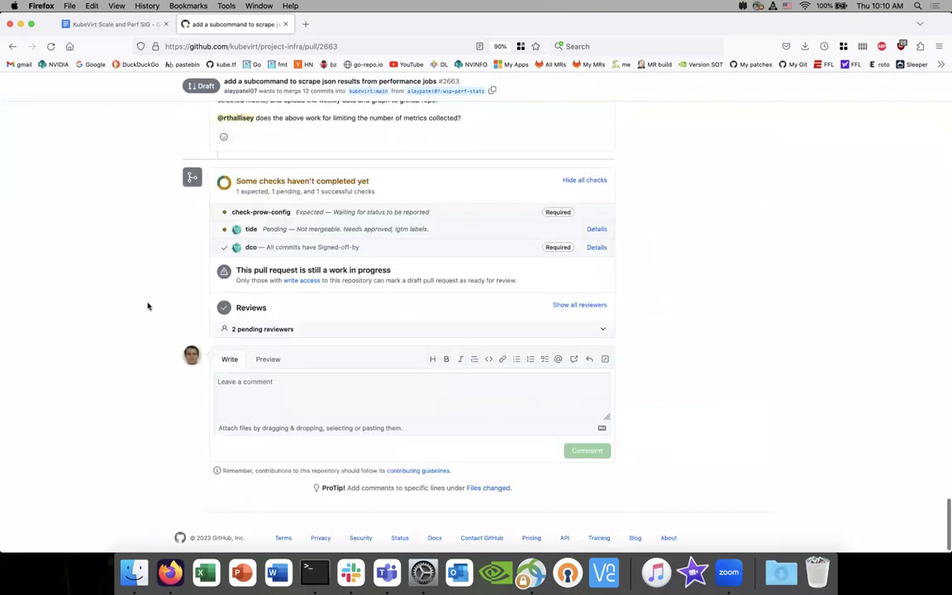
scroll(148, 307, up, 5)
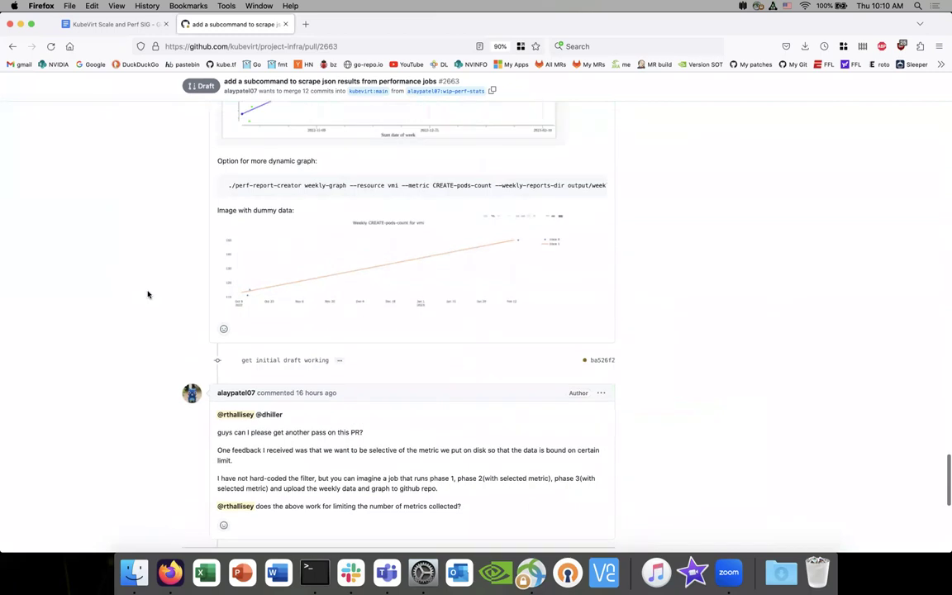
scroll(148, 295, up, 1)
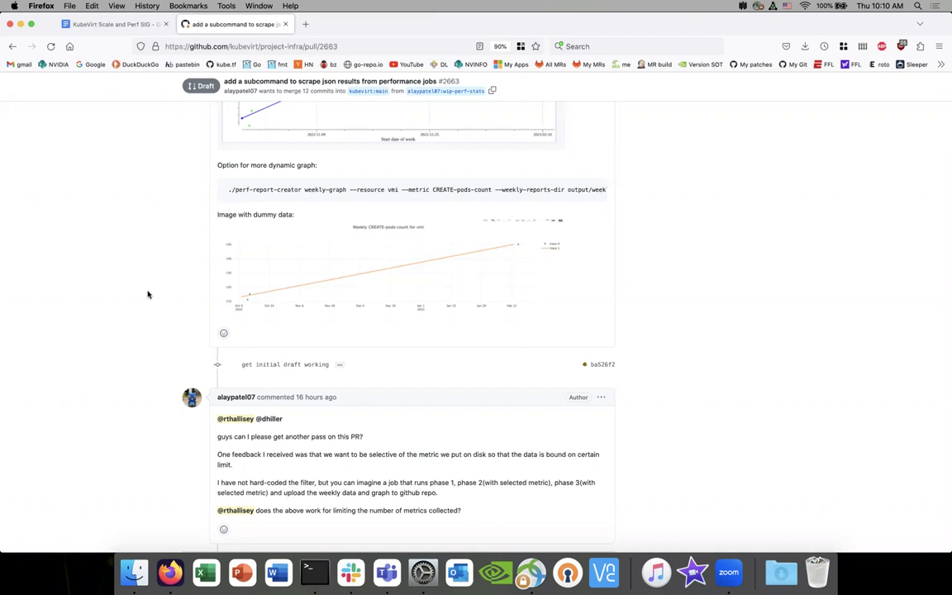
- Add a 'Supports periodic jobs' sub-bullet after the Document steps bullet, removing the extra empty bullet
click(116, 24)
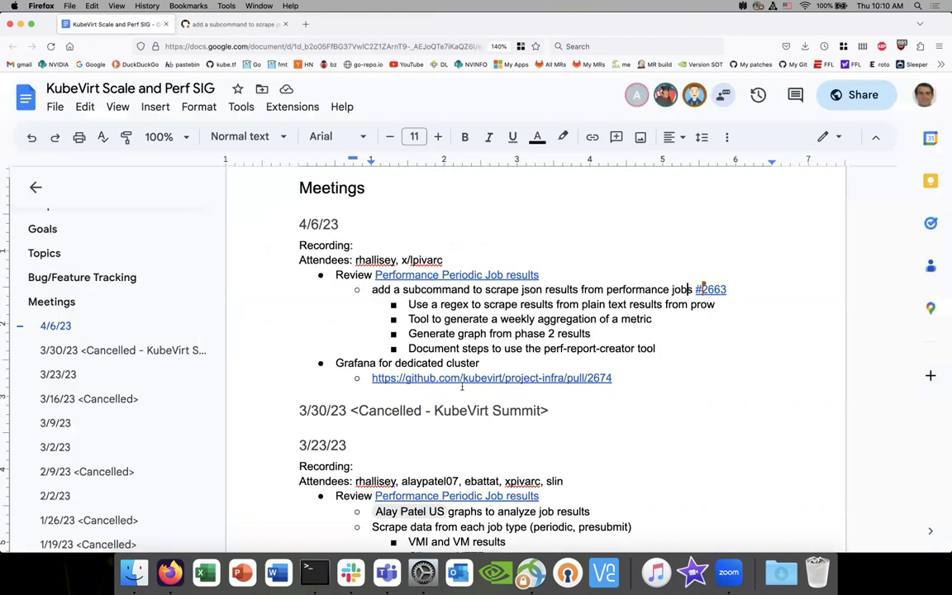
click(665, 348)
key(Return)
text(S)
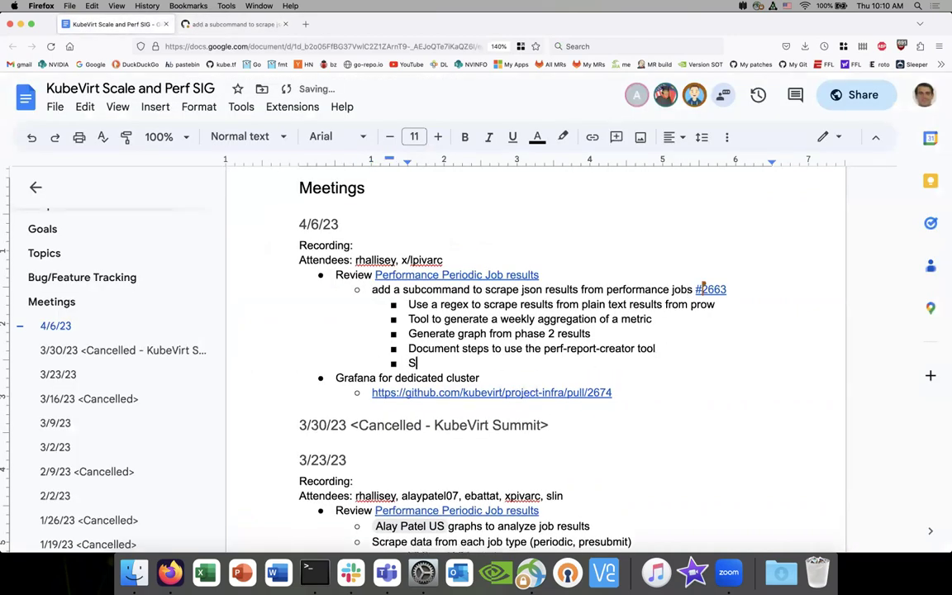
text(upport periodi)
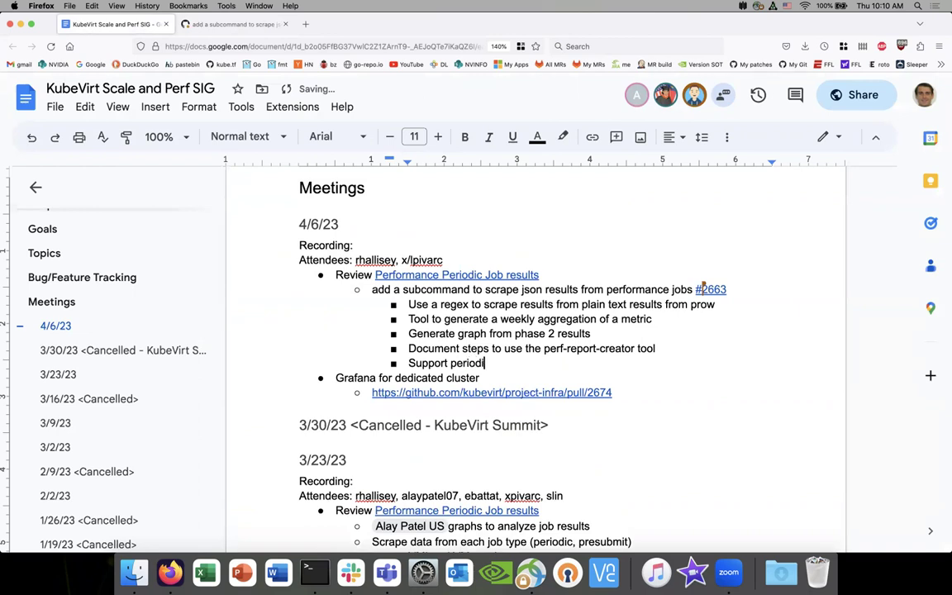
text(c jobs)
key(Return)
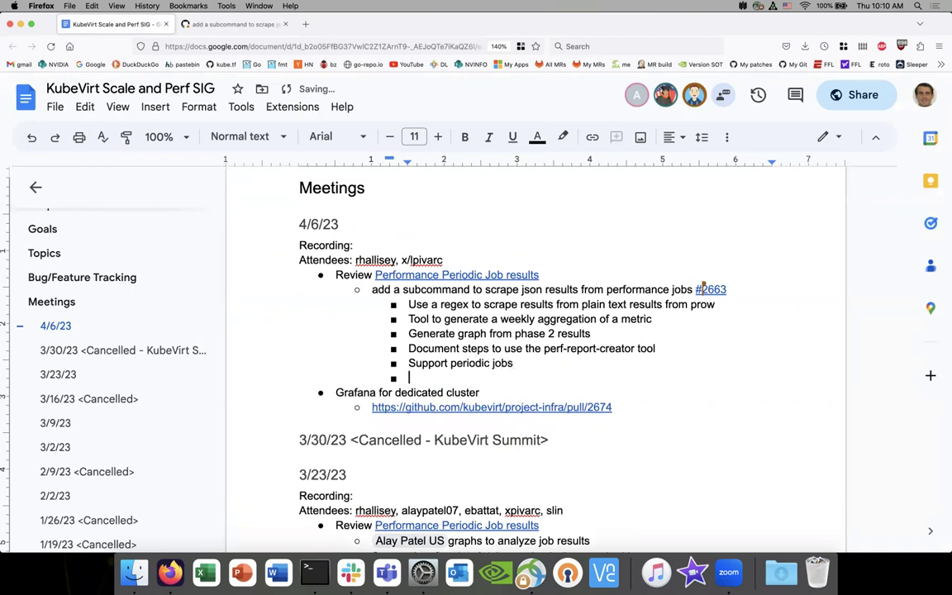
key(BackSpace)
key(BackSpace)
key(BackSpace)
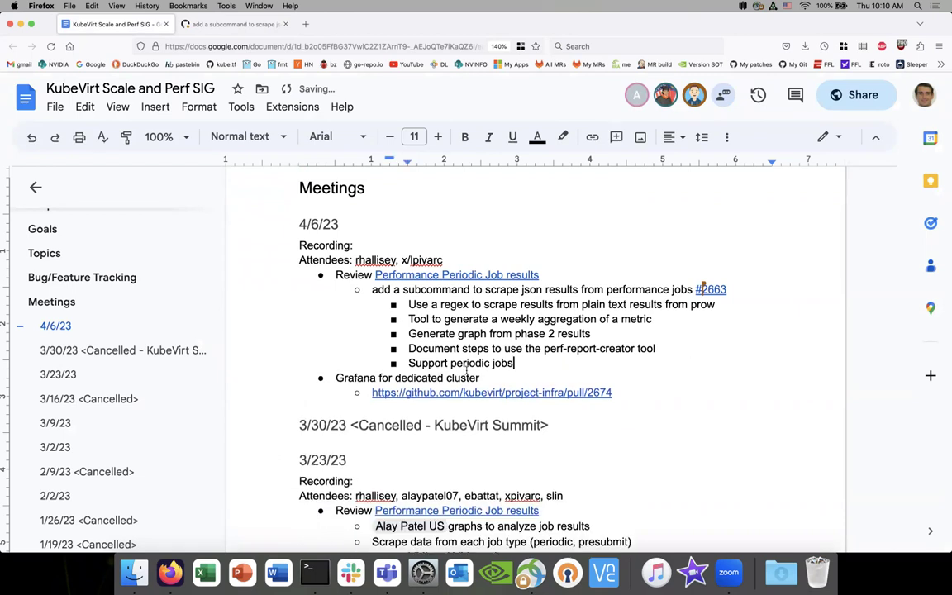
click(450, 363)
text(s)
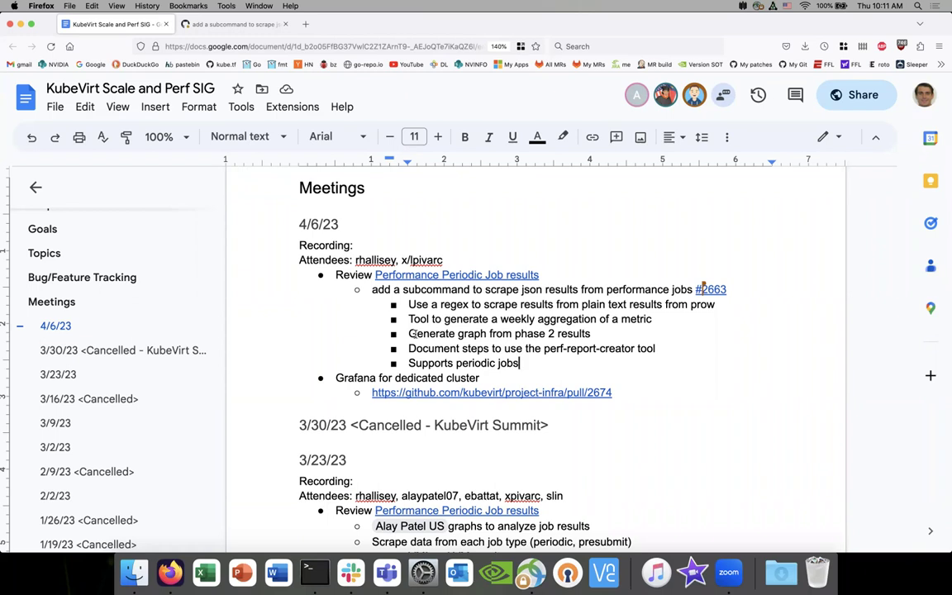
click(273, 24)
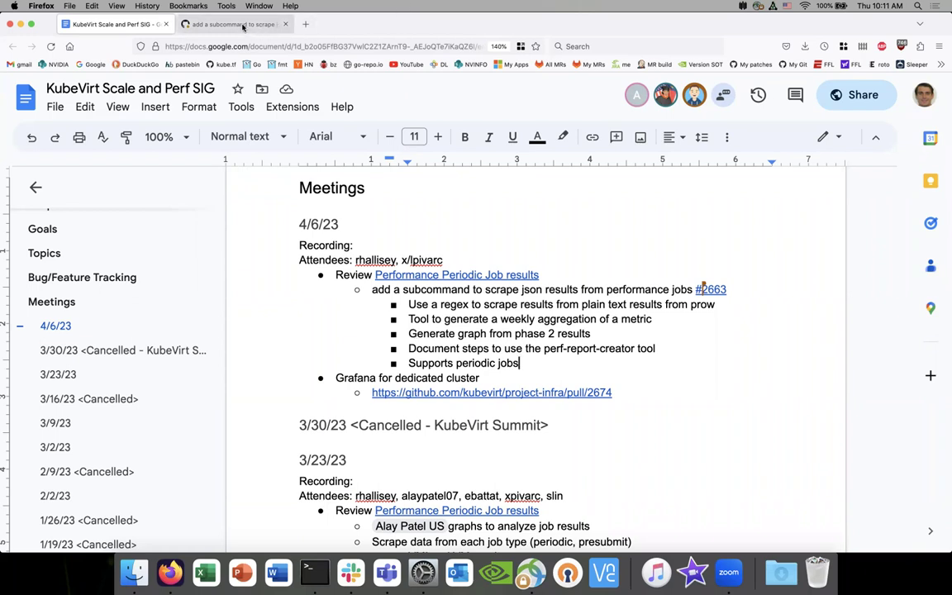
scroll(879, 386, up, 15)
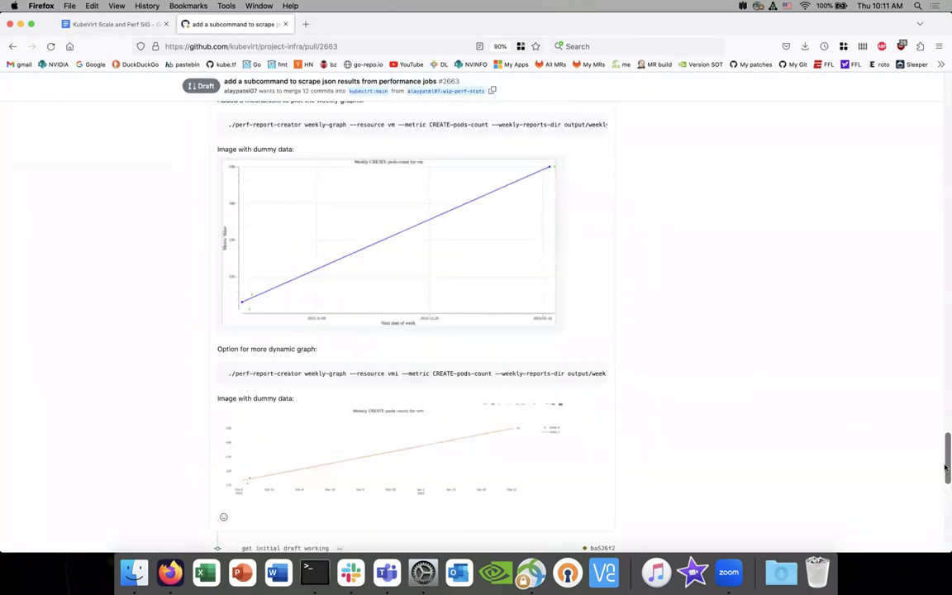
scroll(929, 189, up, 15)
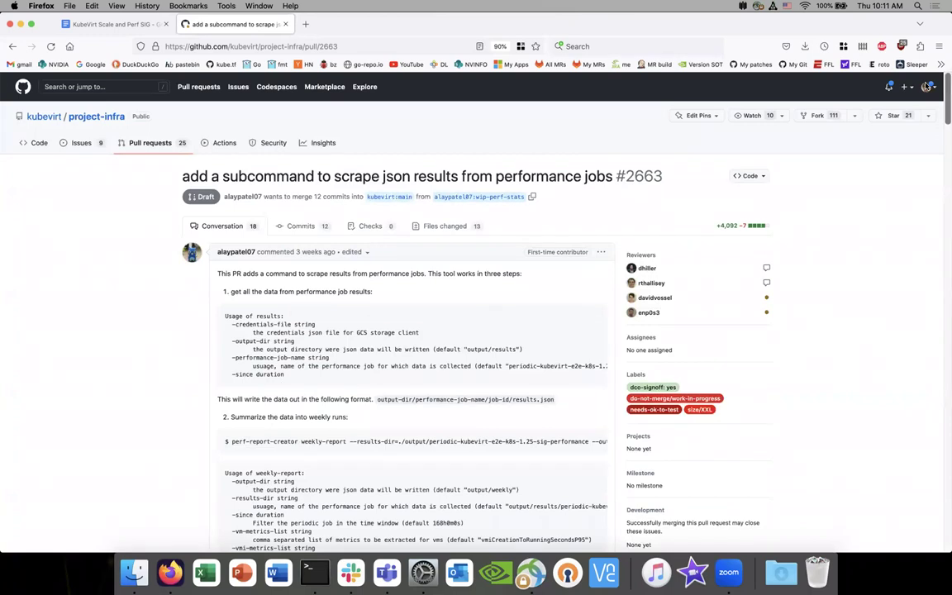
scroll(685, 171, down, 1)
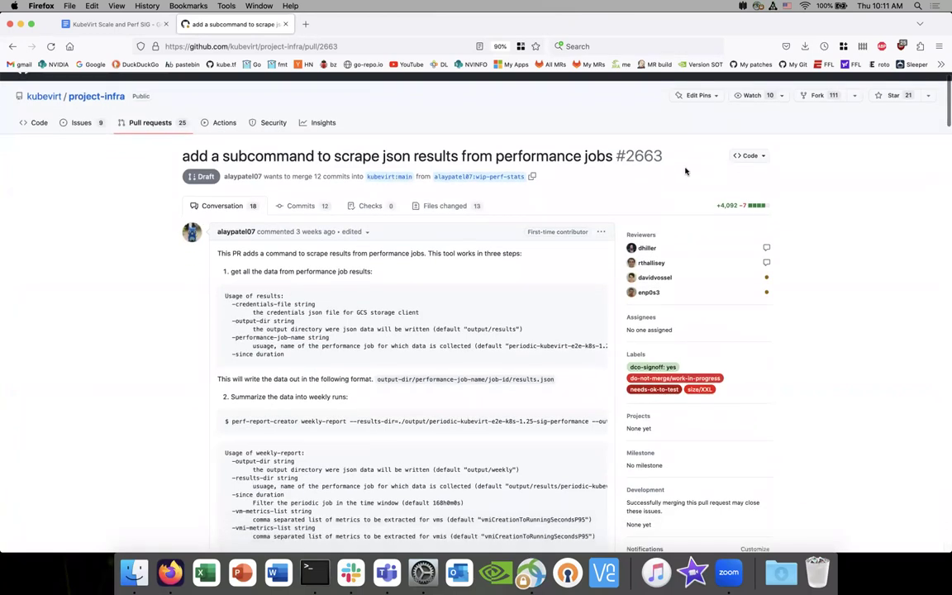
scroll(685, 171, down, 1)
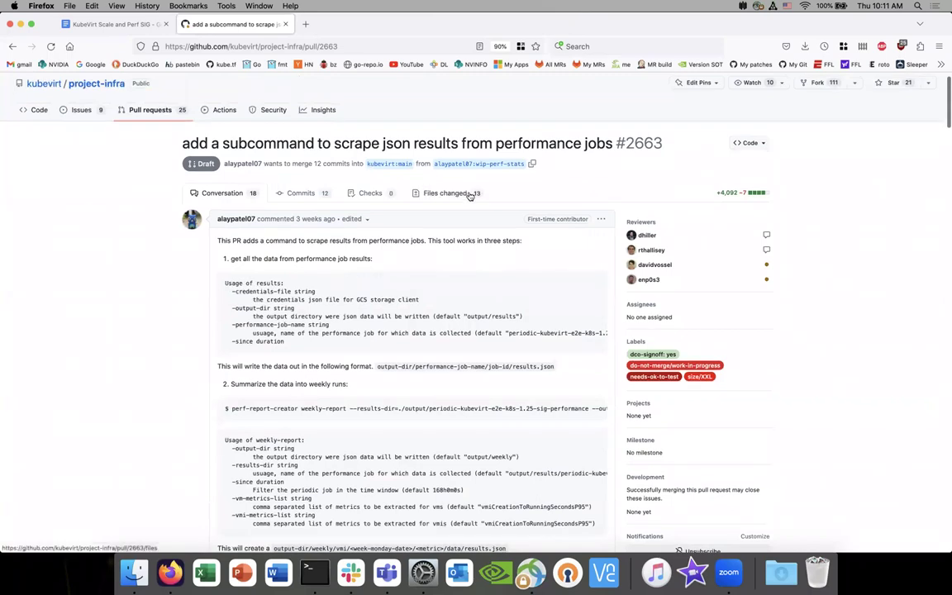
click(110, 24)
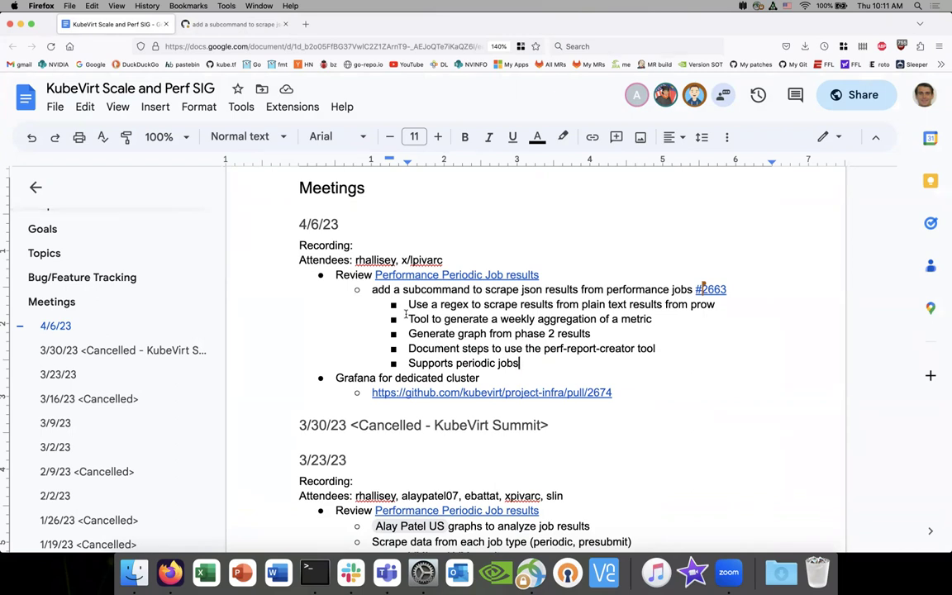
- Add a 'Where to store data?' sub-bullet with an empty nested bullet one level deeper
key(Return)
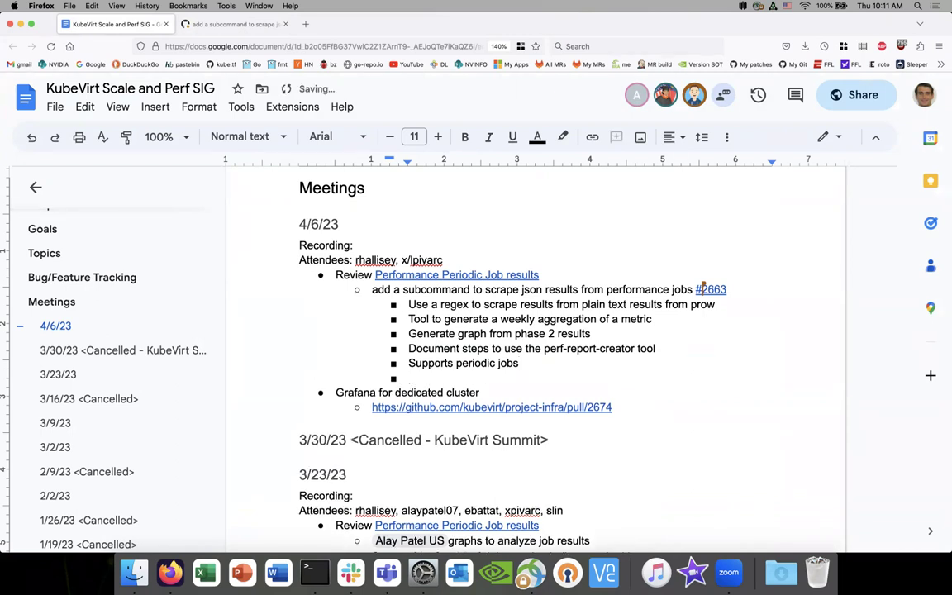
text(Where to sto)
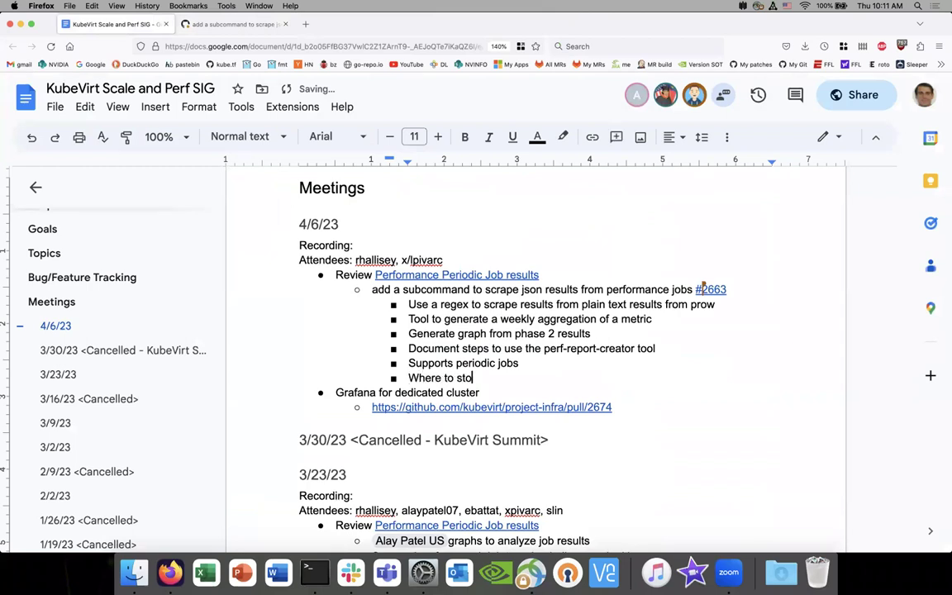
text(re data?)
key(Return)
key(Tab)
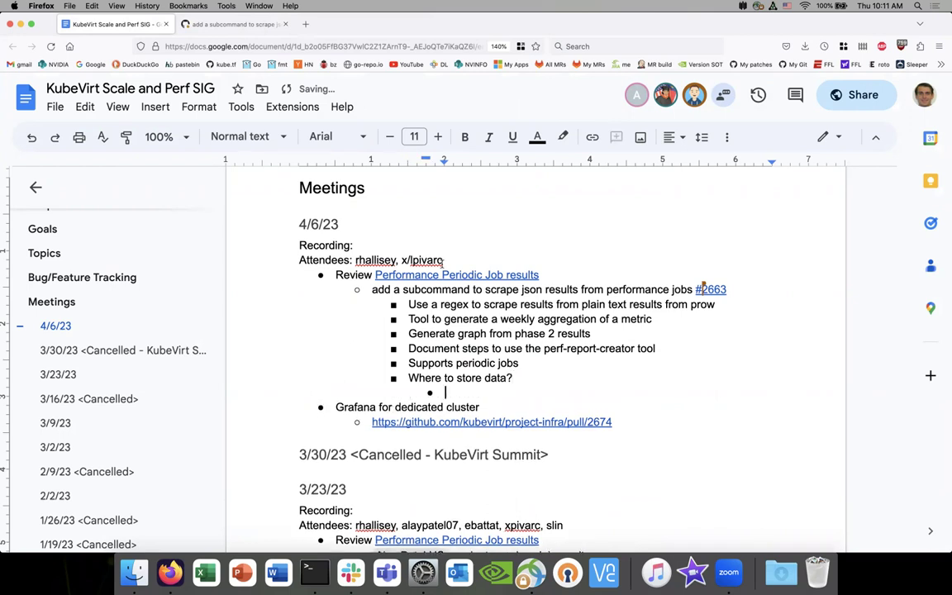
scroll(443, 262, down, 2)
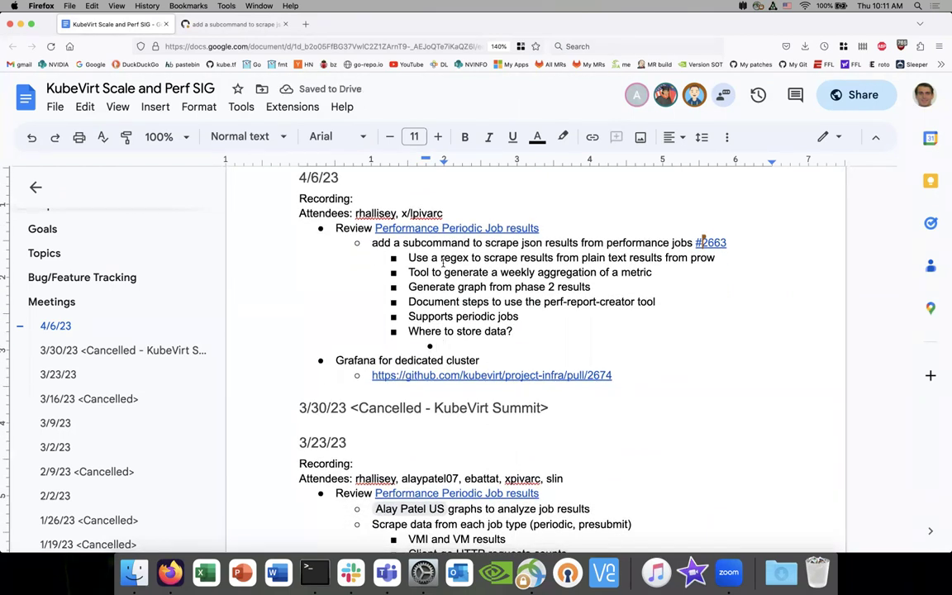
- Open the kubevirt/ci-health repository main page in a new tab and select its address
click(305, 24)
text(ci-he)
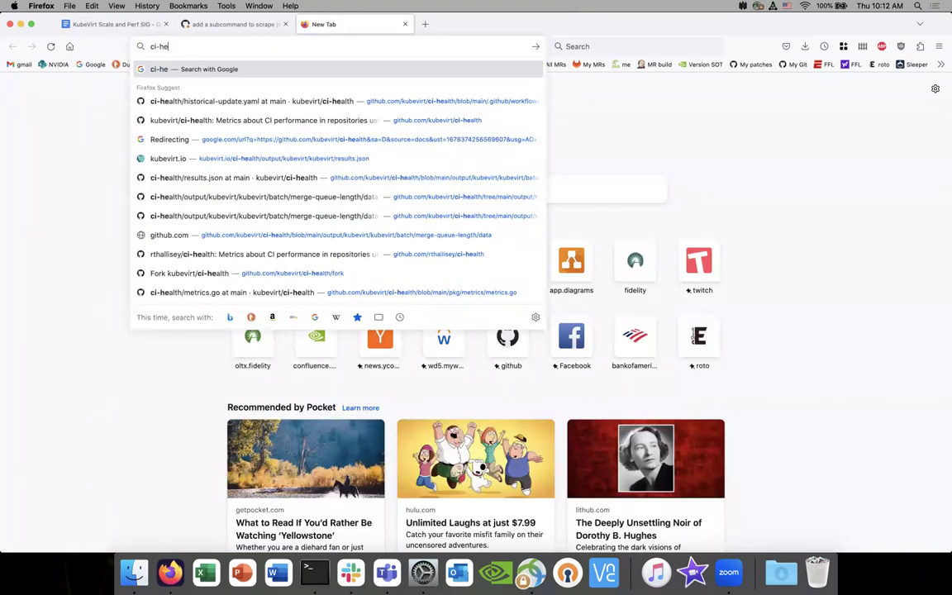
key(Down)
key(Return)
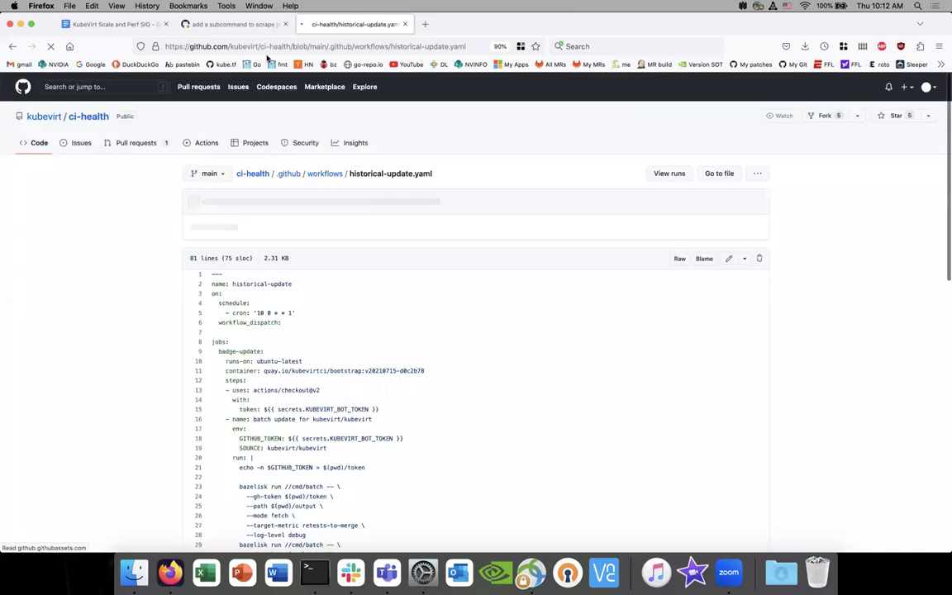
click(253, 174)
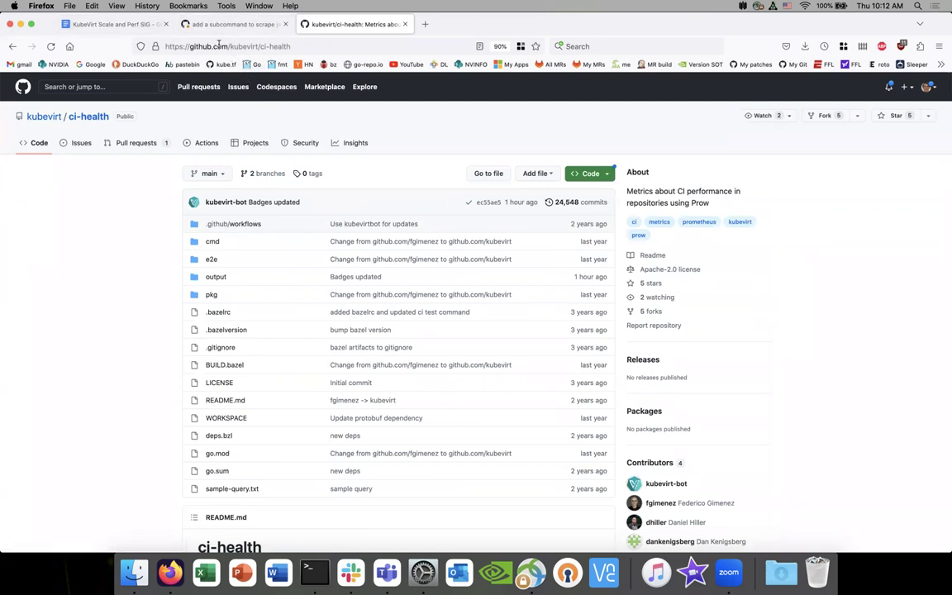
key(super+l)
key(super+c)
click(117, 26)
text(Si)
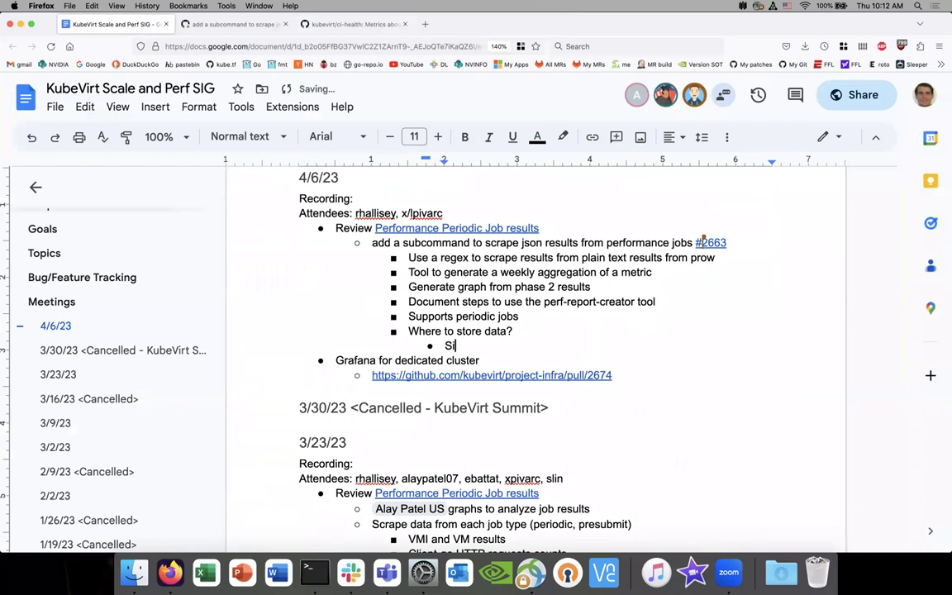
text(milar to)
key(super+v)
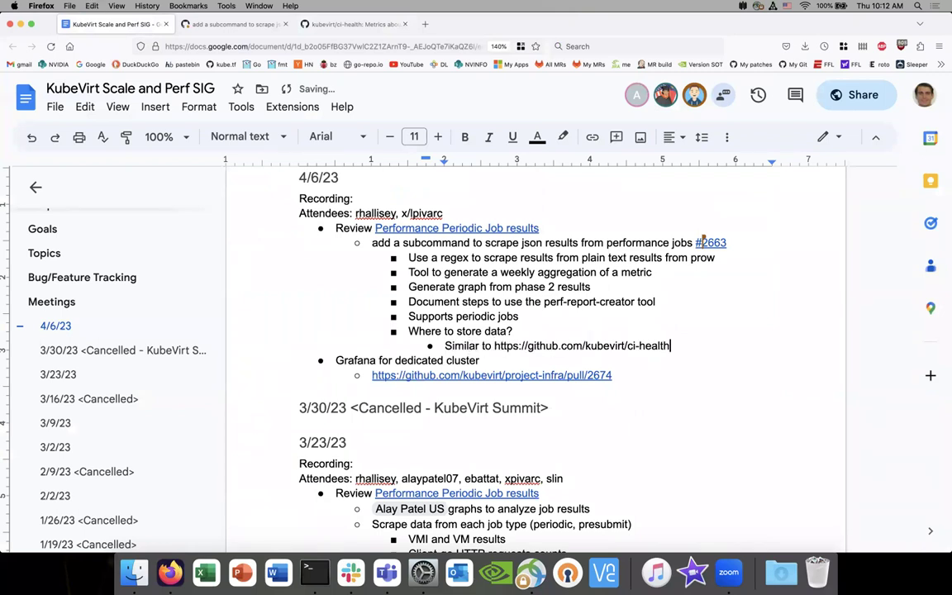
key(Return)
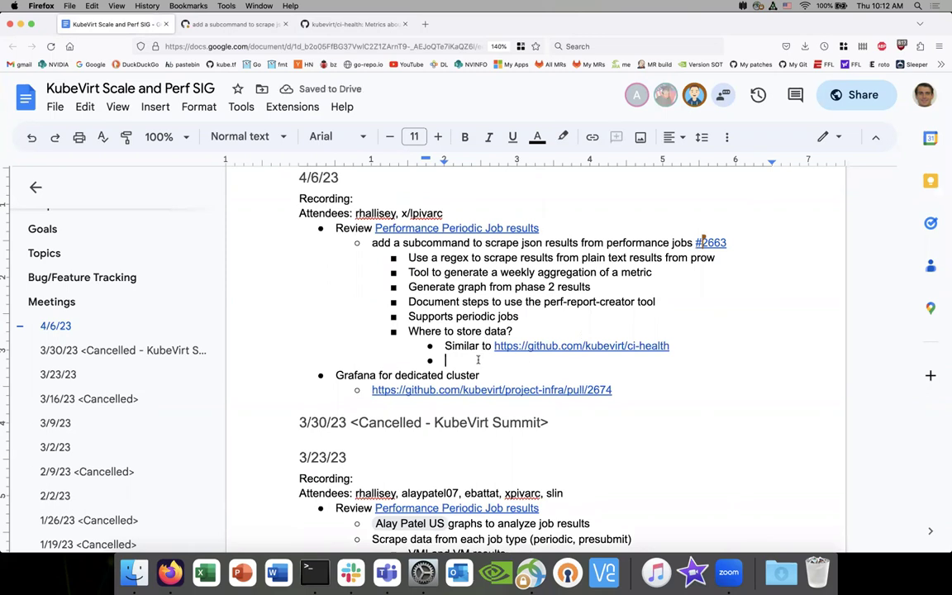
text(N)
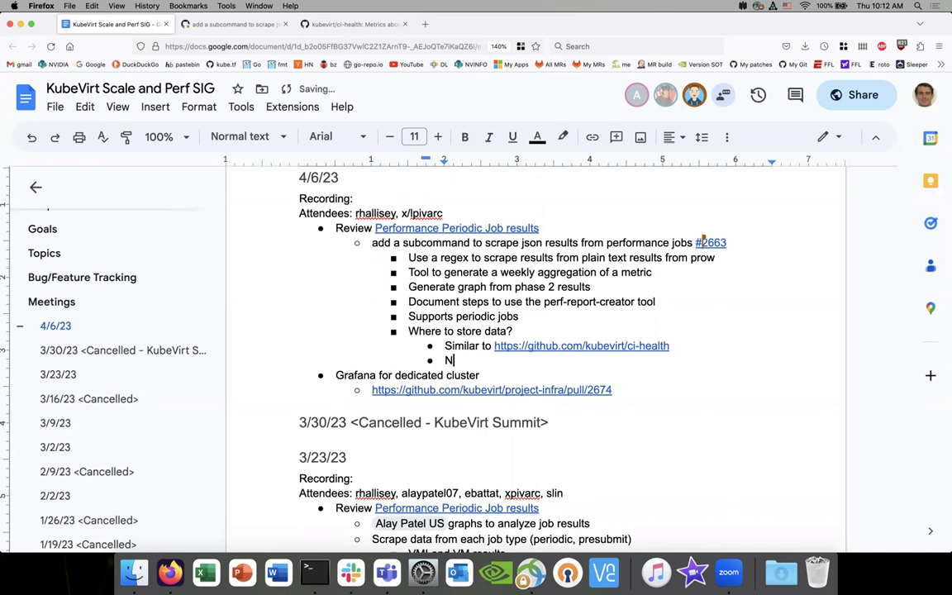
text(ew sig-scale re)
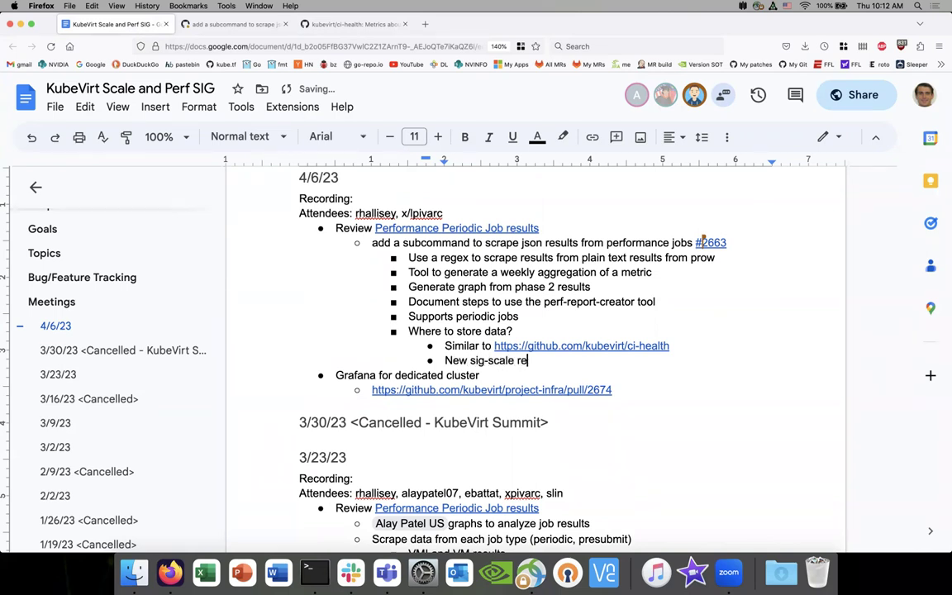
text(po to store data)
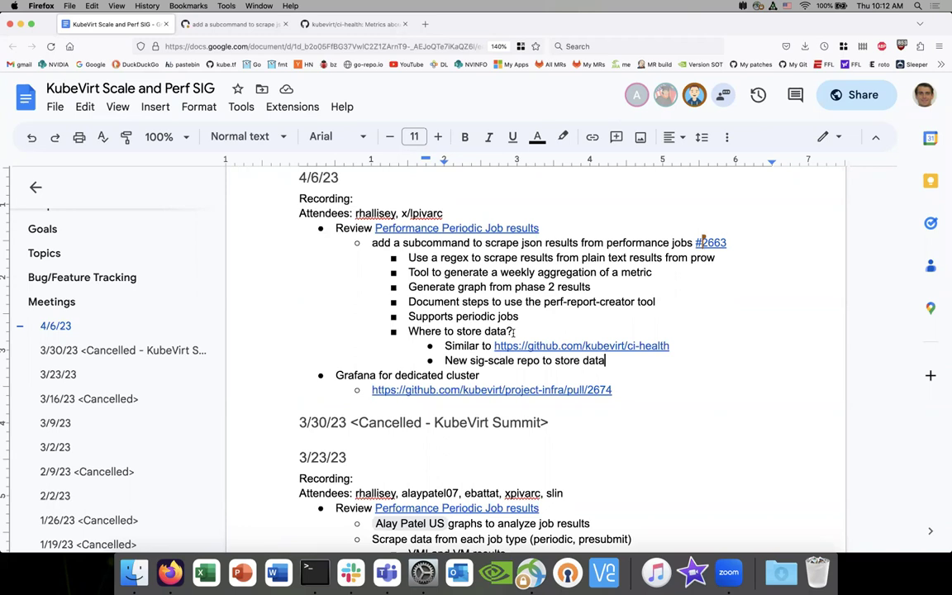
- Look over pull request #2663 again, then the ci-health repository's README badges and plots
click(514, 331)
click(232, 20)
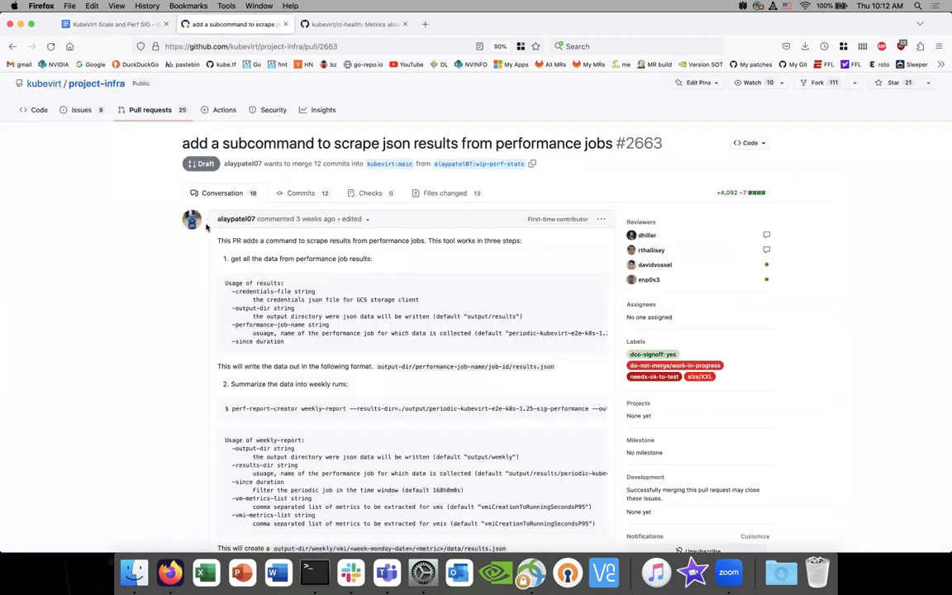
scroll(206, 227, down, 2)
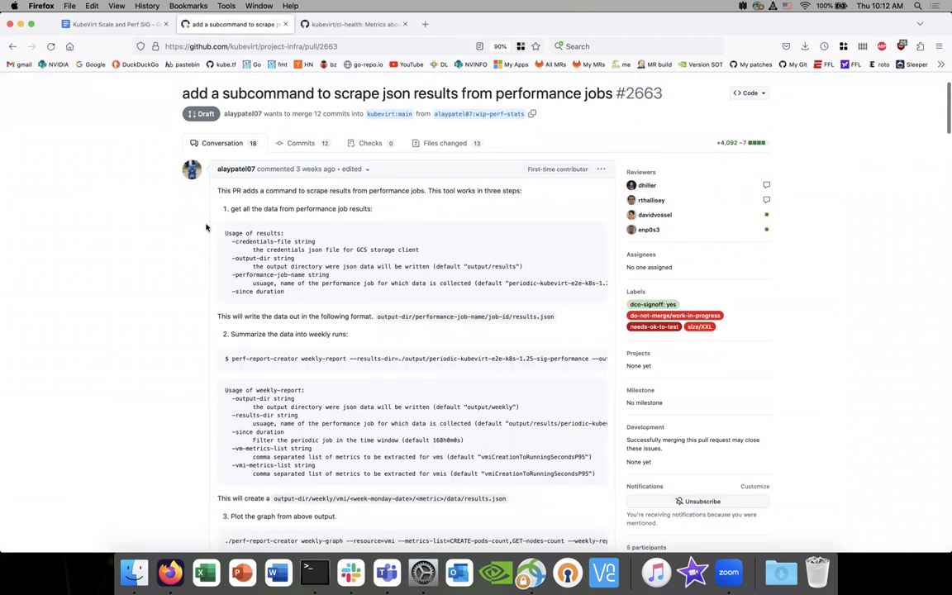
scroll(232, 182, up, 1)
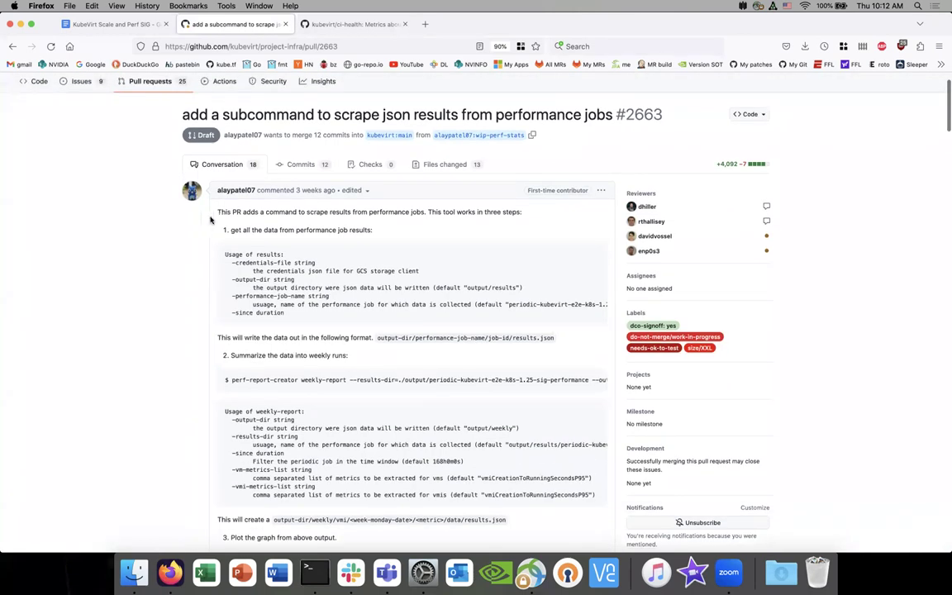
click(342, 24)
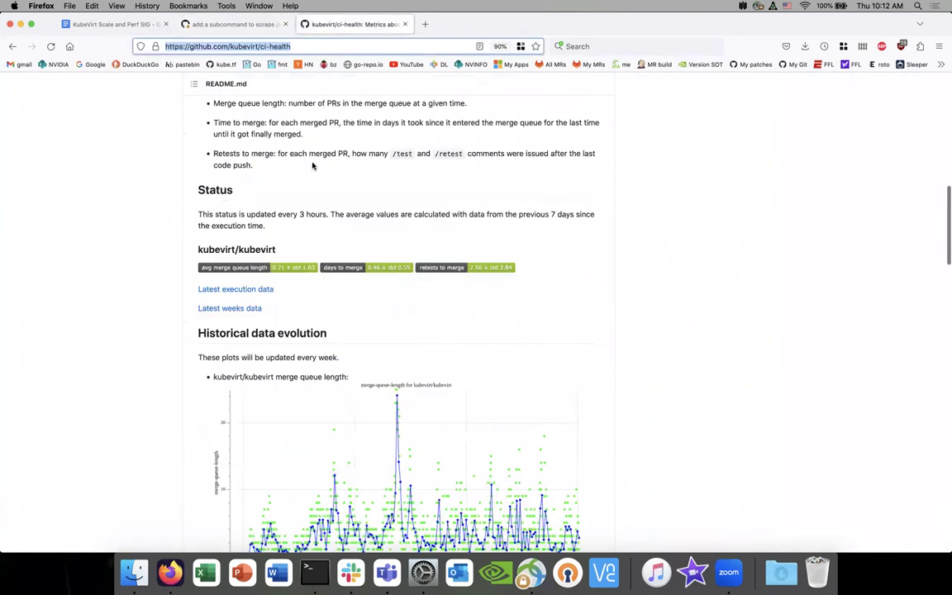
scroll(315, 157, down, 4)
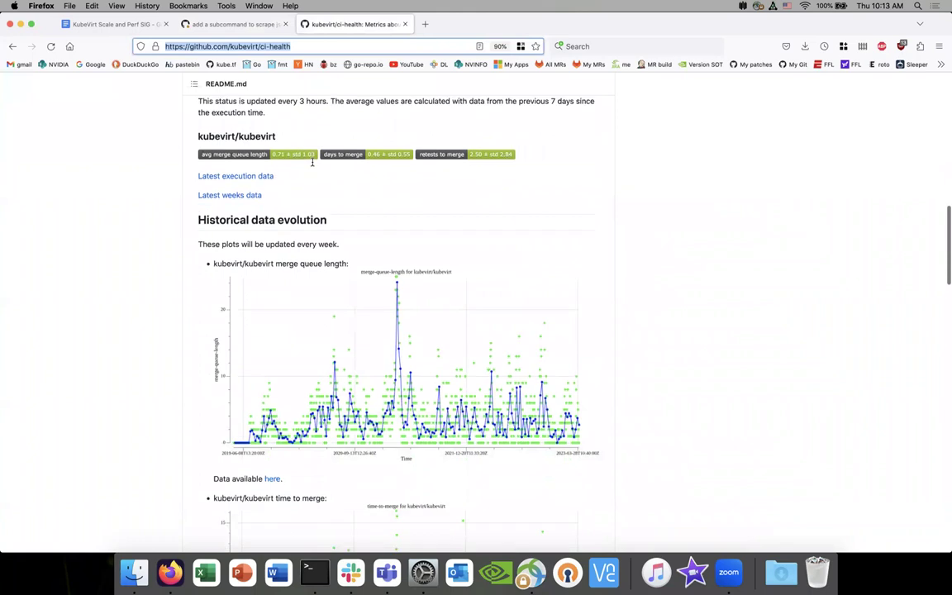
scroll(310, 336, up, 15)
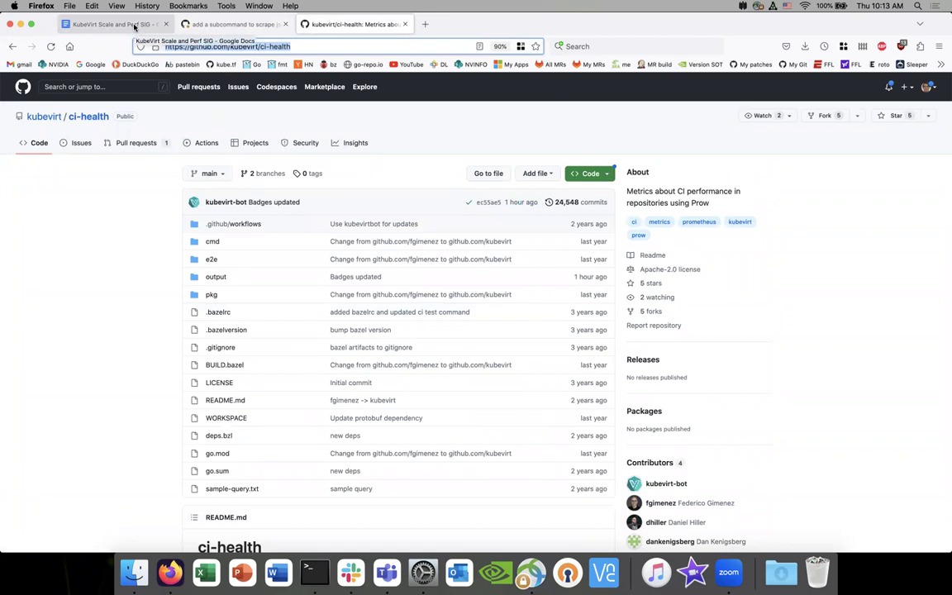
- Add a 'Getting to routine data gathering' bullet one level up, with an indented line beneath
click(135, 28)
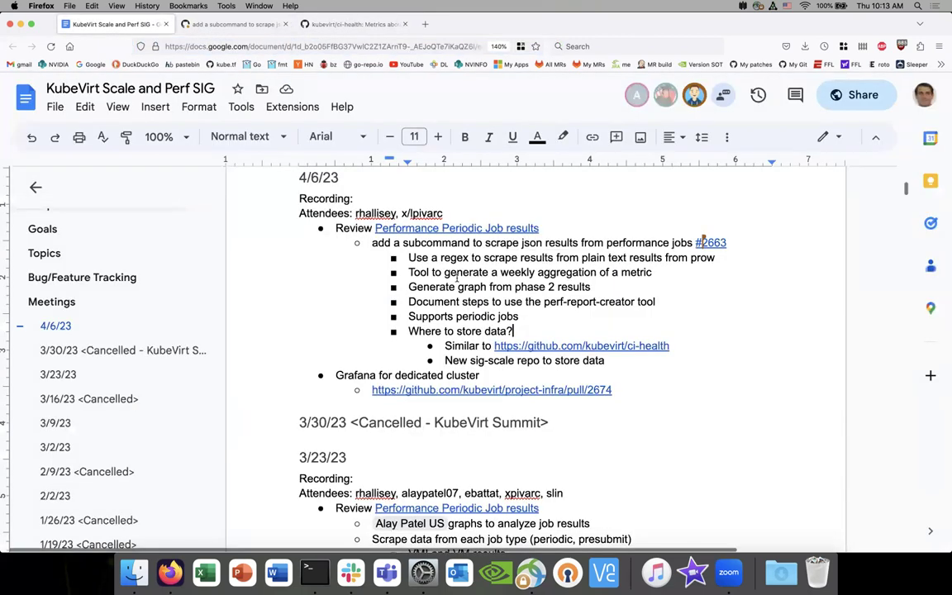
scroll(457, 278, down, 1)
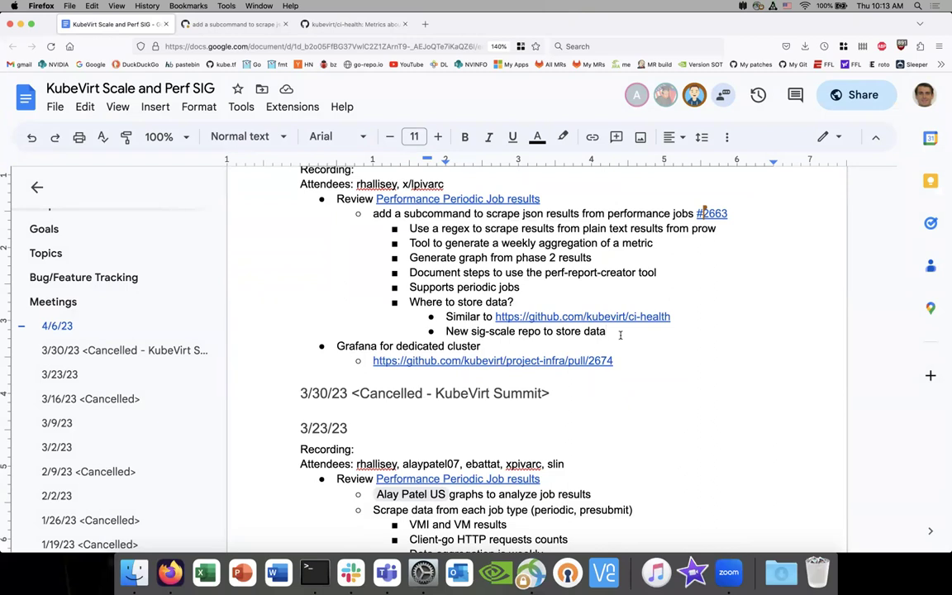
click(620, 334)
key(Return)
key(shift+Tab)
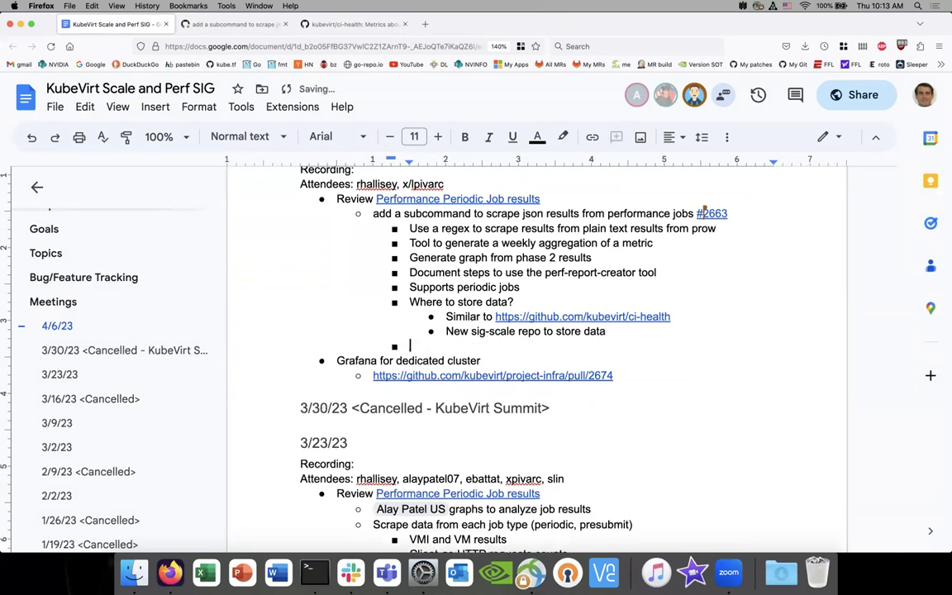
text(Getting to)
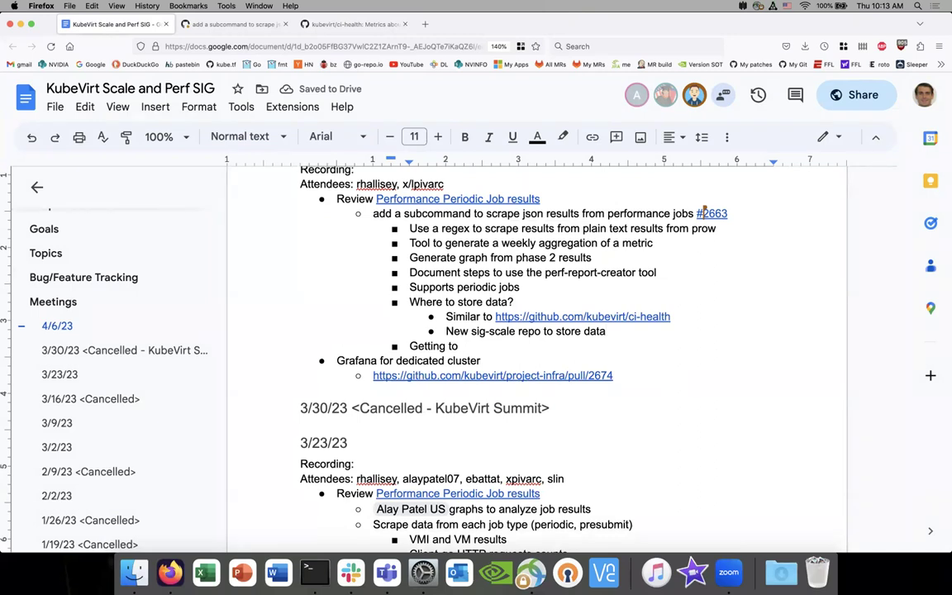
text(routine )
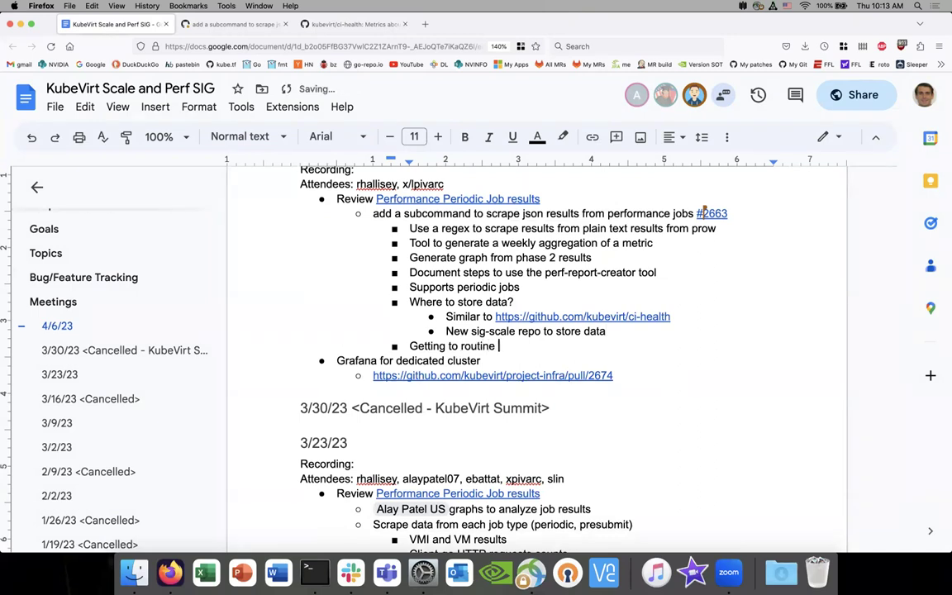
text(data gathering)
key(Return)
key(Tab)
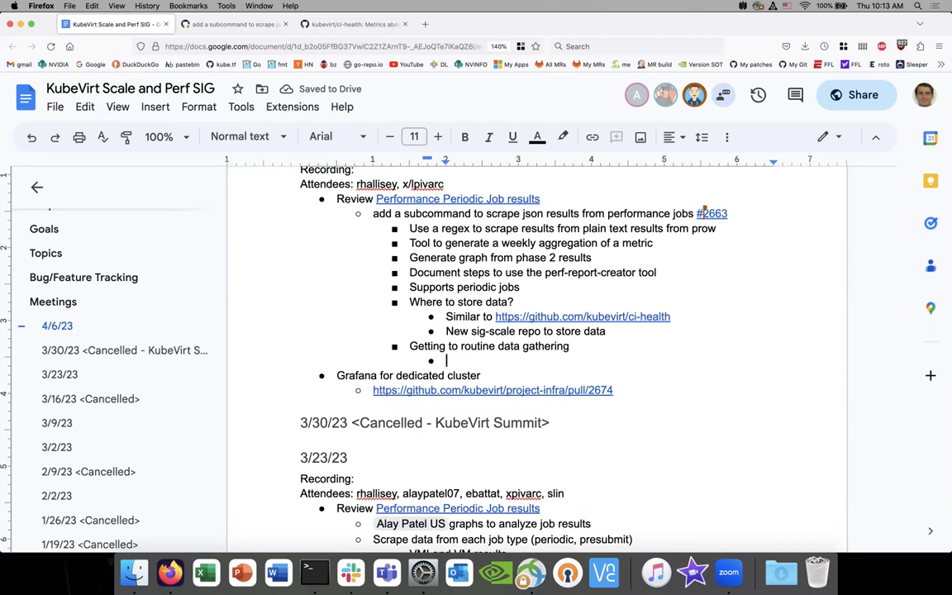
- Write the sub-point 'Merge #2663'
text(m)
key(BackSpace)
text(merr)
key(BackSpace)
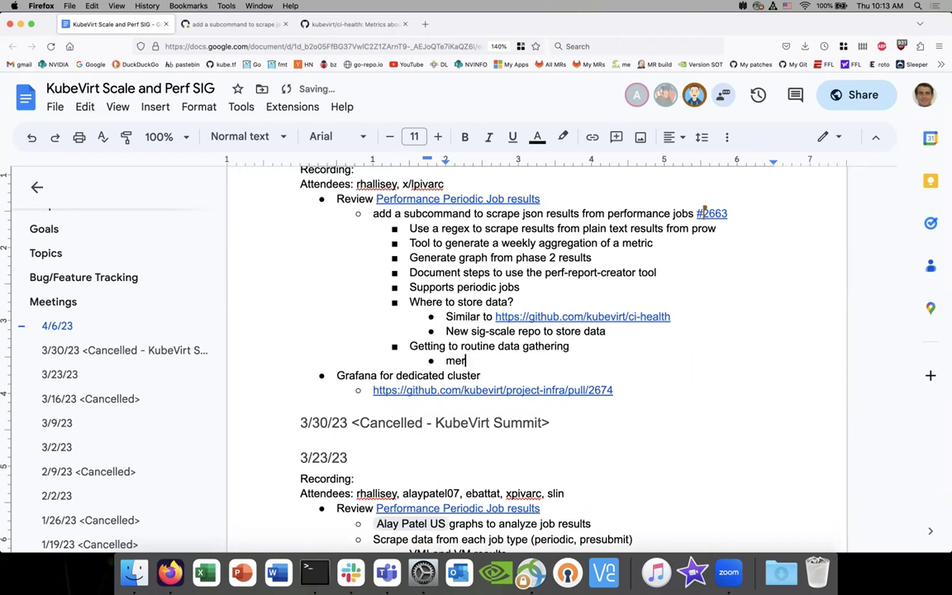
key(BackSpace)
key(BackSpace)
key(BackSpace)
text(Merge #)
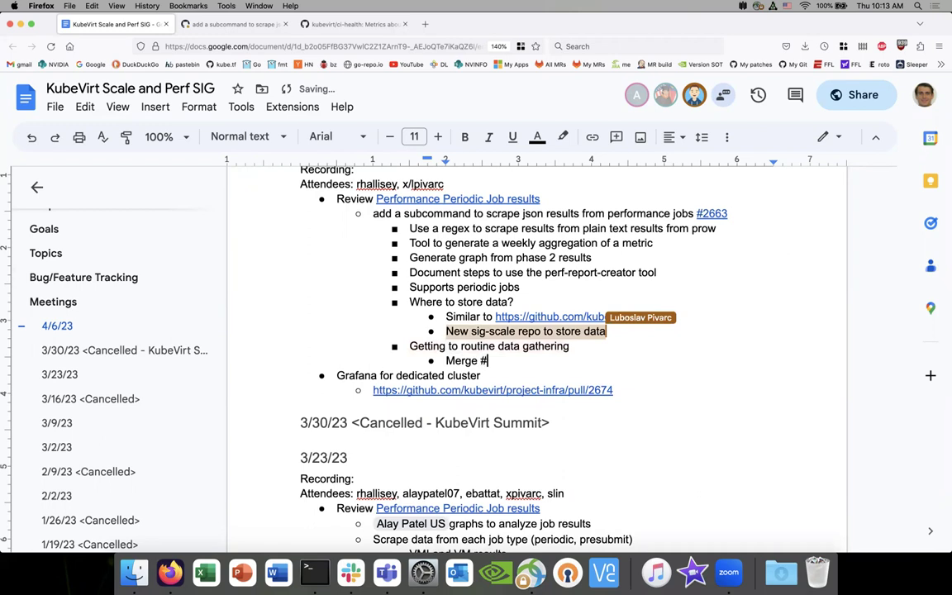
text(2663)
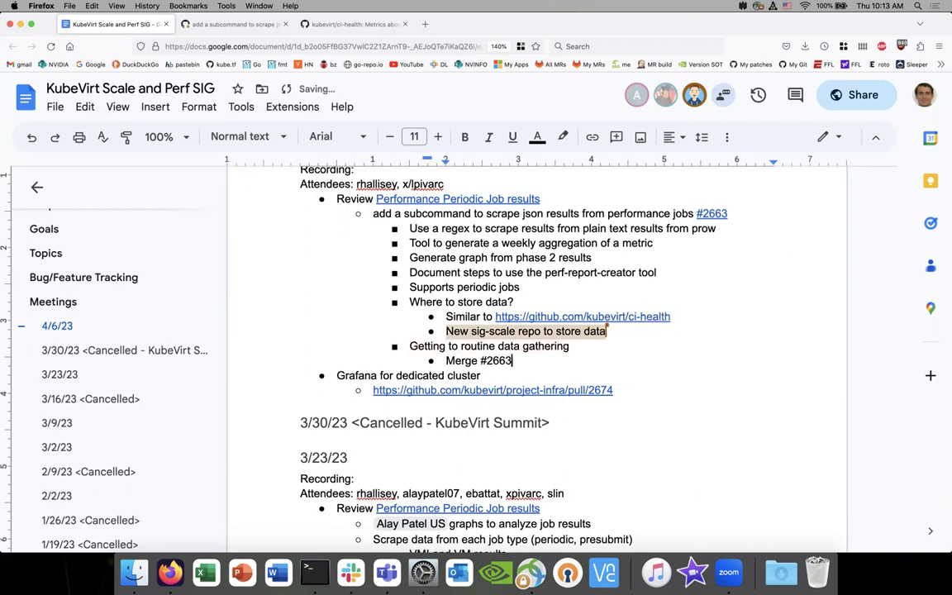
- Add a sub-point: Github action to call the perf-report-creator tool's 3 subcommands and publish results
key(Return)
text(Github a)
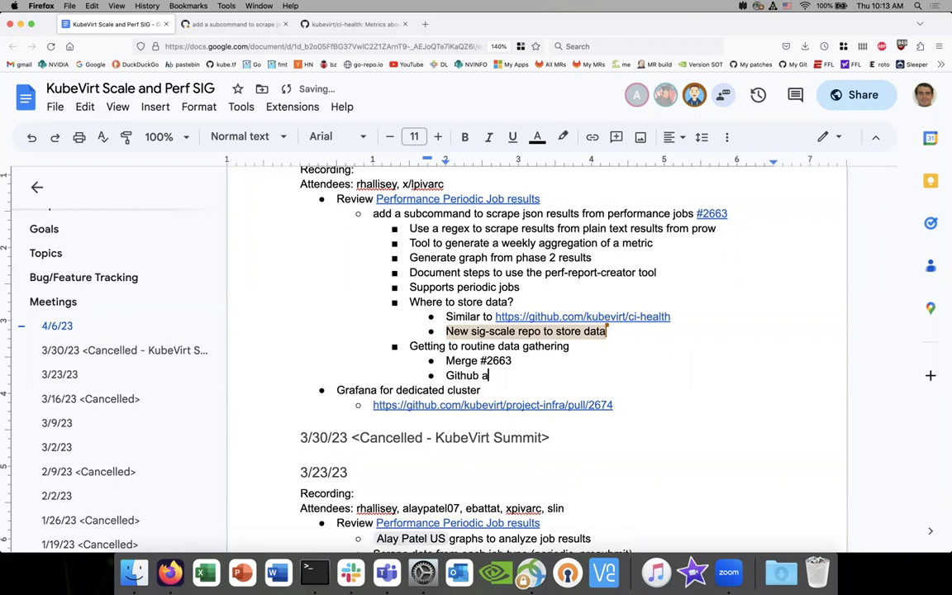
text(ction to)
text(call)
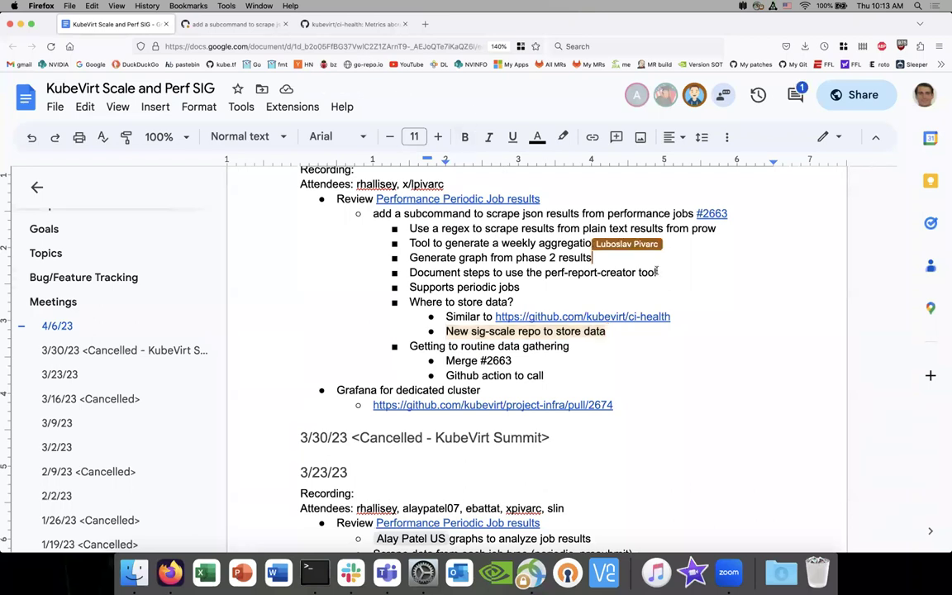
drag(657, 272, 545, 273)
key(super+c)
click(575, 374)
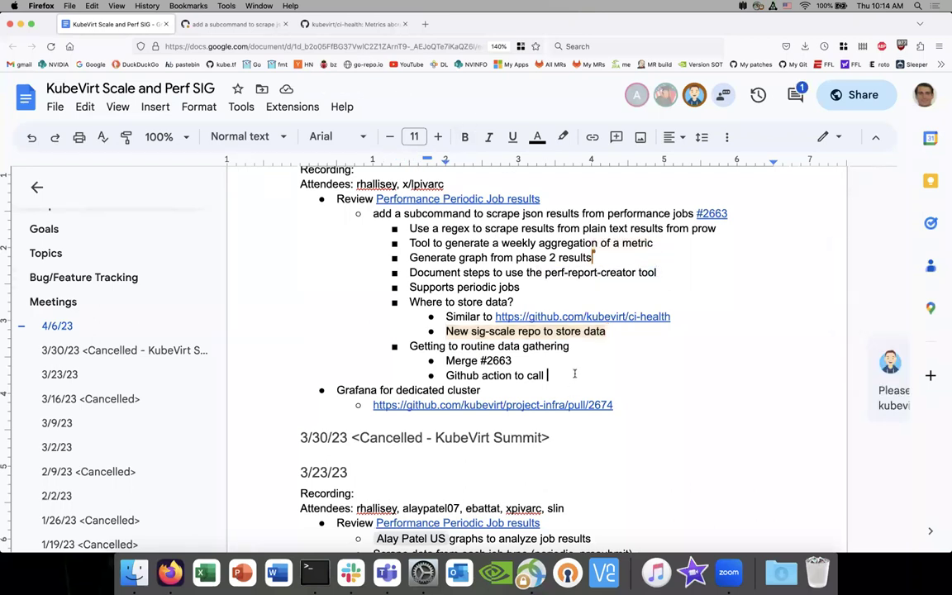
key(super+v)
text(sub)
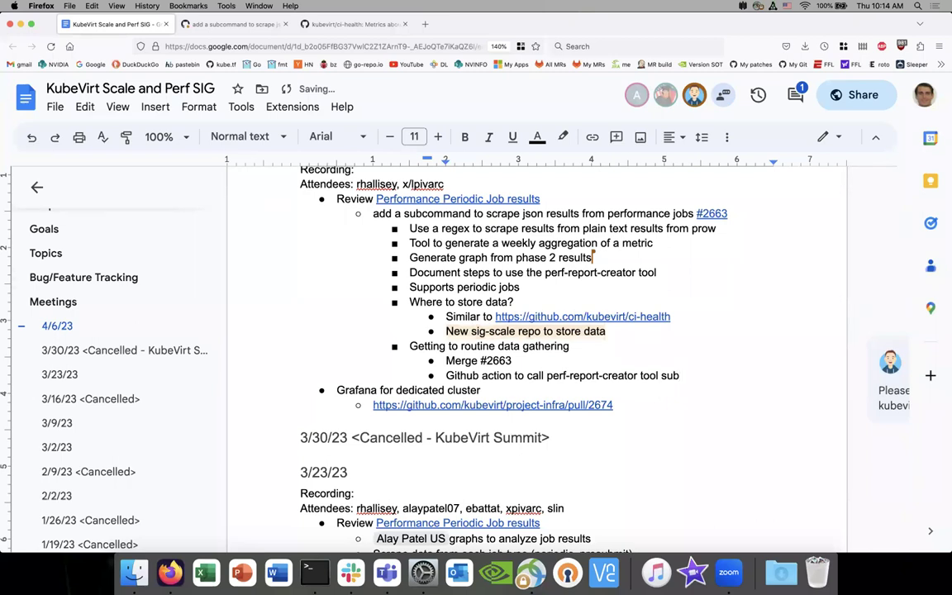
text(commands)
click(661, 375)
text(3)
click(755, 376)
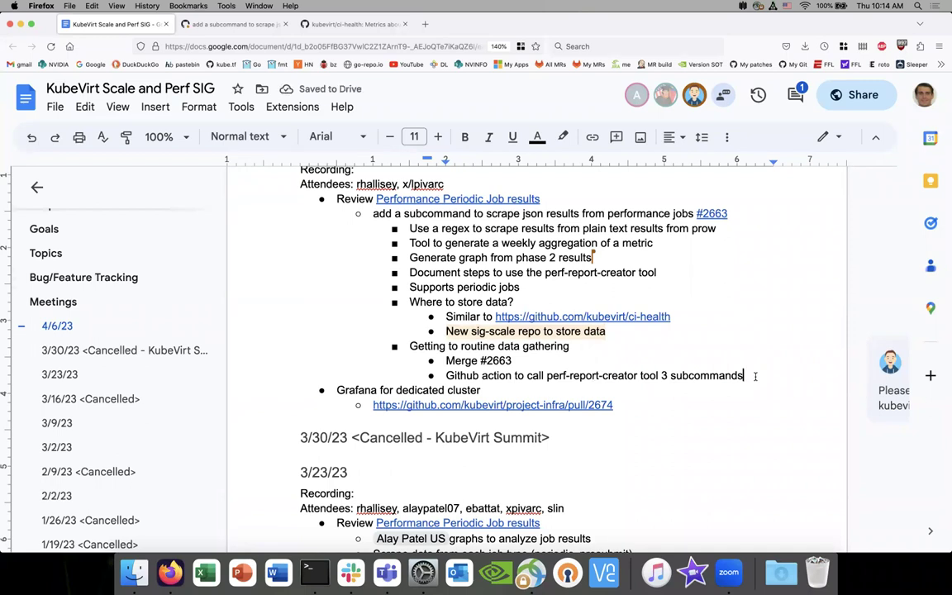
text(and publish re)
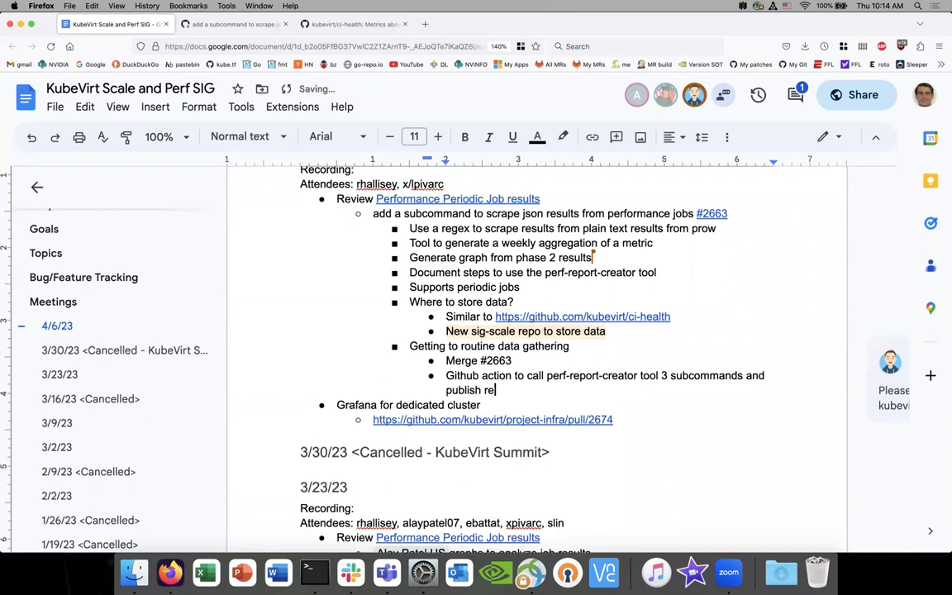
text(sults)
scroll(708, 294, down, 3)
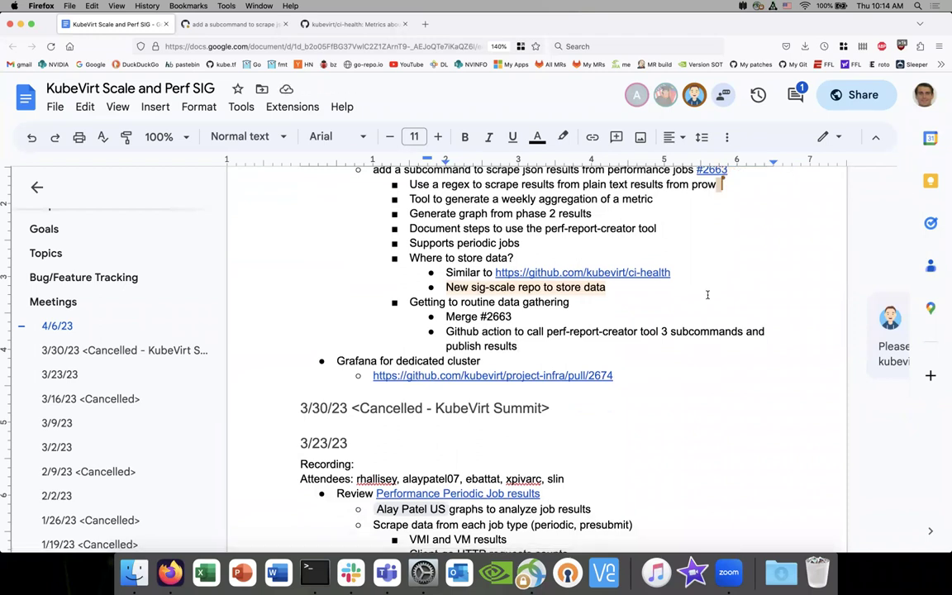
- Add a 'New gitrepo to store data' sub-point below 'Merge #2663'
click(513, 317)
key(Return)
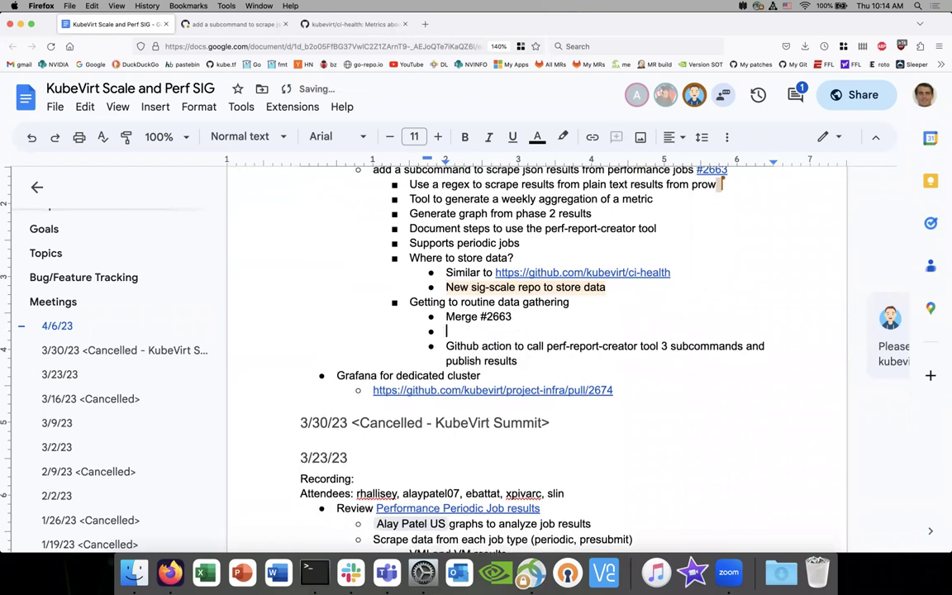
text(New gitrepo)
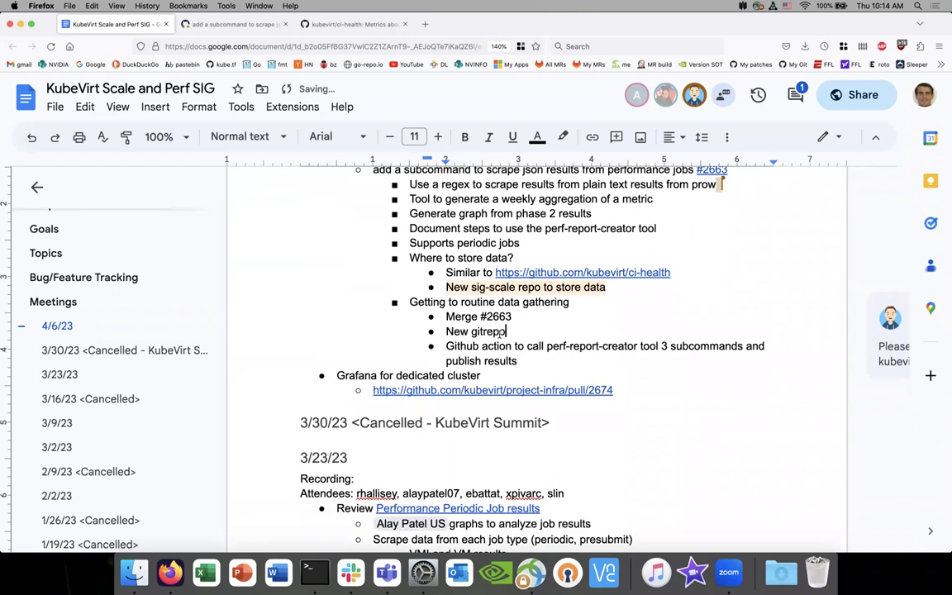
text( to store data)
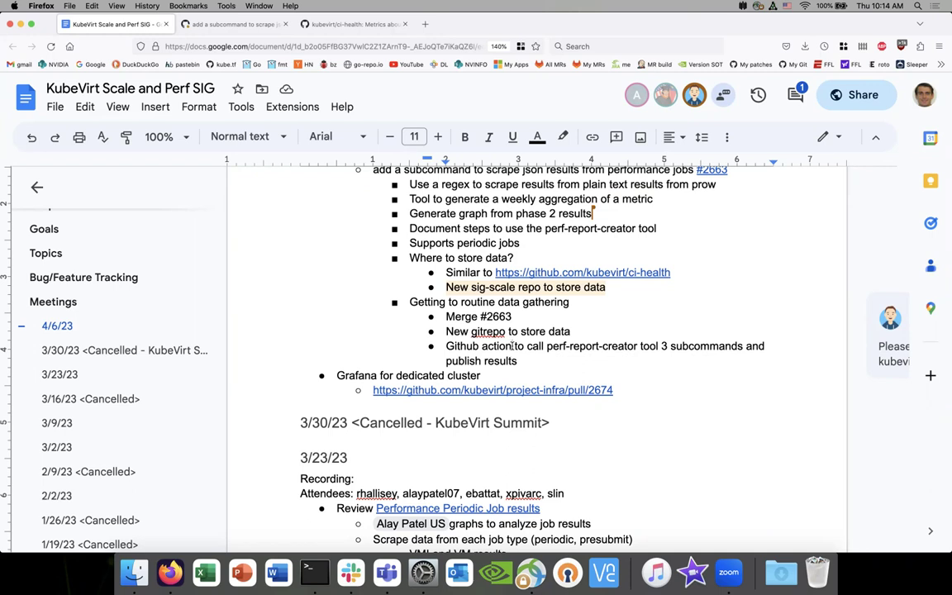
- Reword the Github action note to read 'Github action/prow'
click(514, 346)
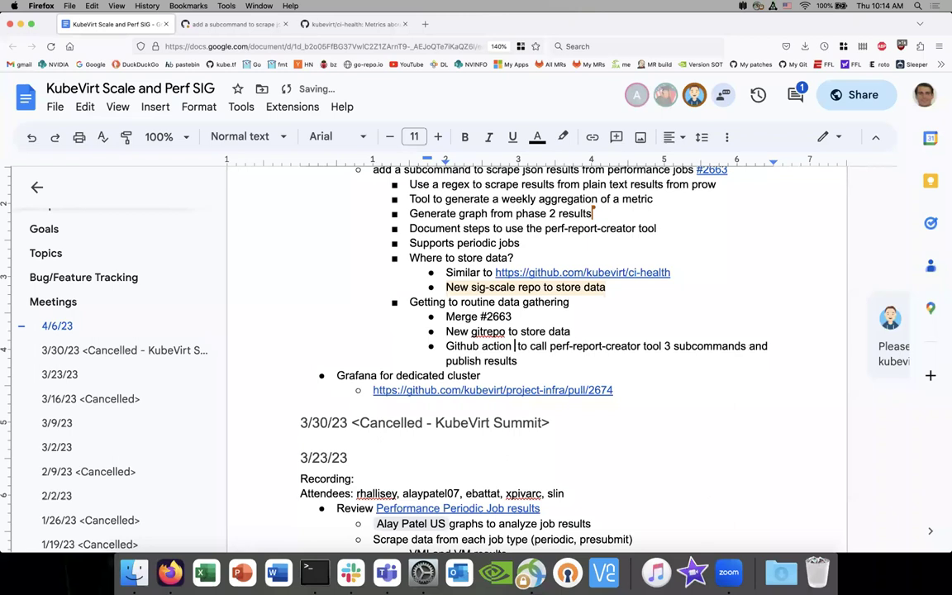
text((prow?)
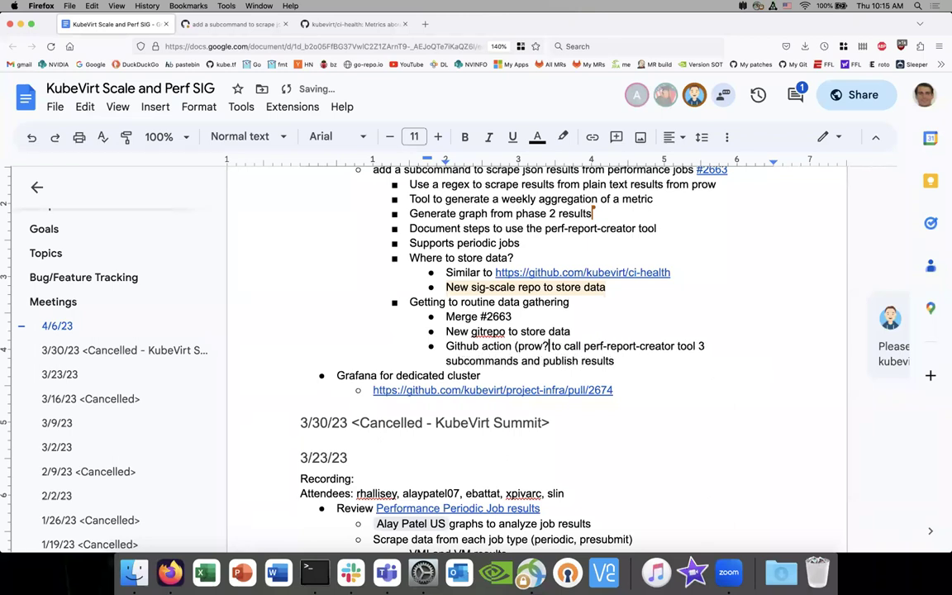
text())
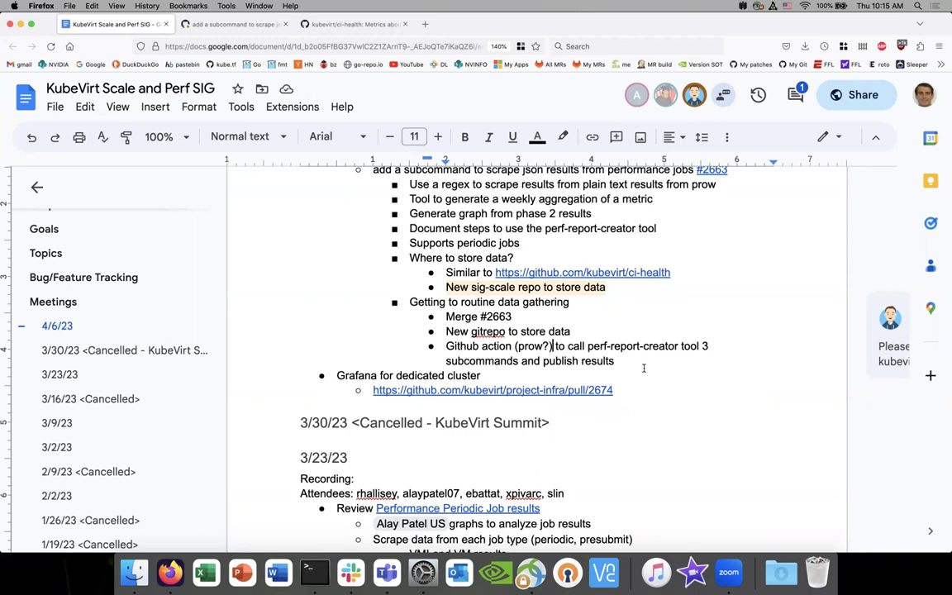
click(515, 347)
key(BackSpace)
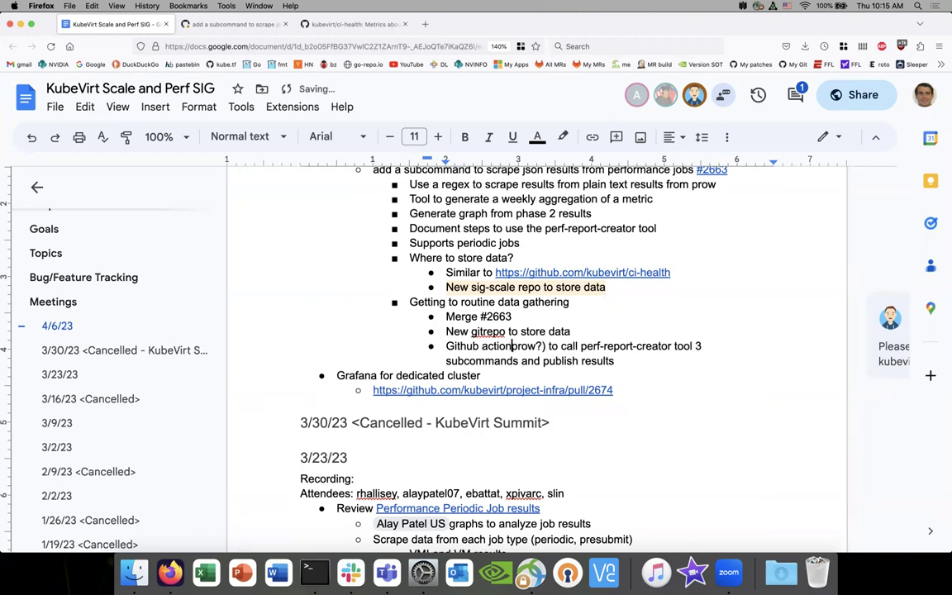
text(/)
key(Delete)
key(Right)
key(Right)
key(Right)
key(Right)
key(Right)
key(Delete)
key(BackSpace)
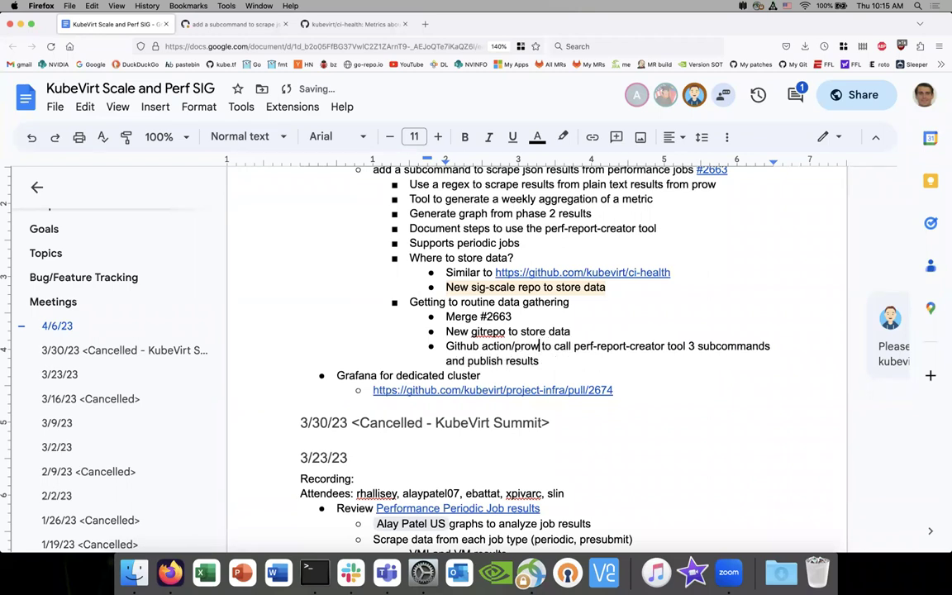
click(578, 361)
click(578, 361)
scroll(546, 314, right, 2)
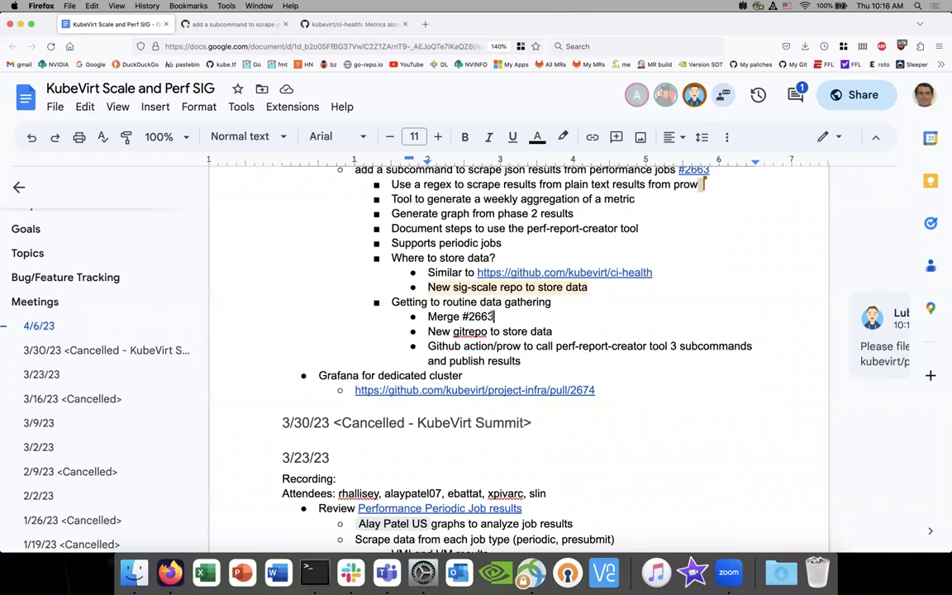
click(557, 331)
scroll(522, 358, down, 1)
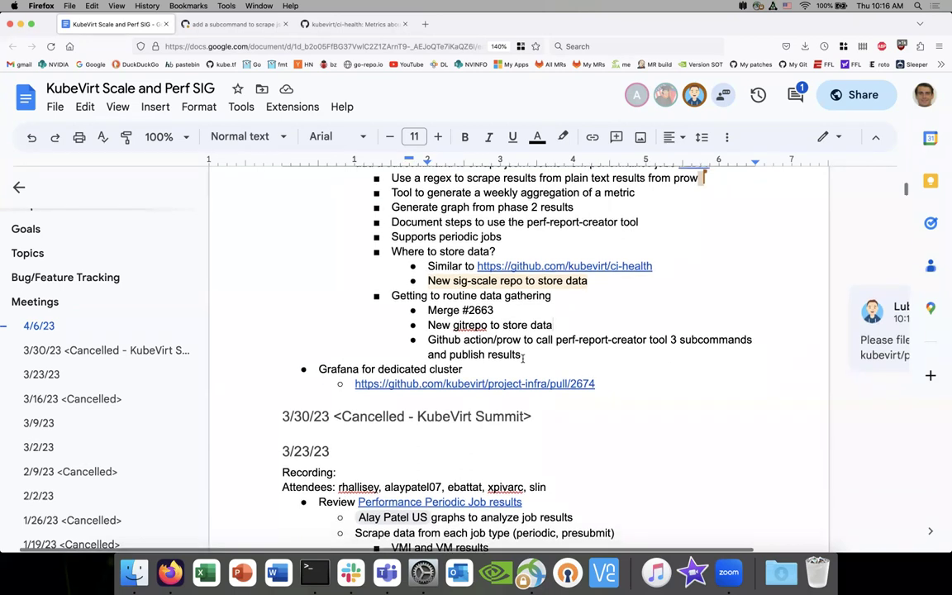
scroll(523, 358, up, 1)
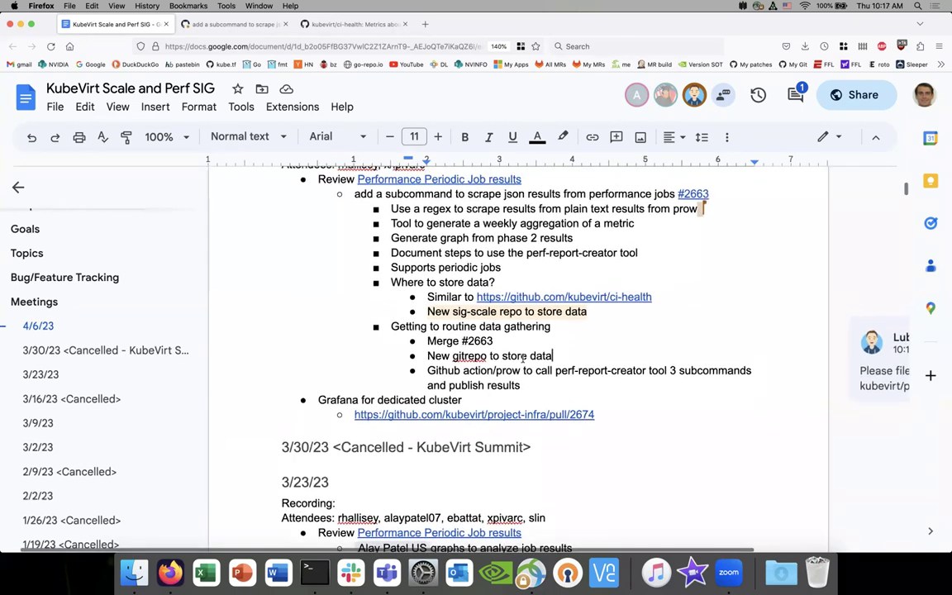
scroll(523, 358, down, 1)
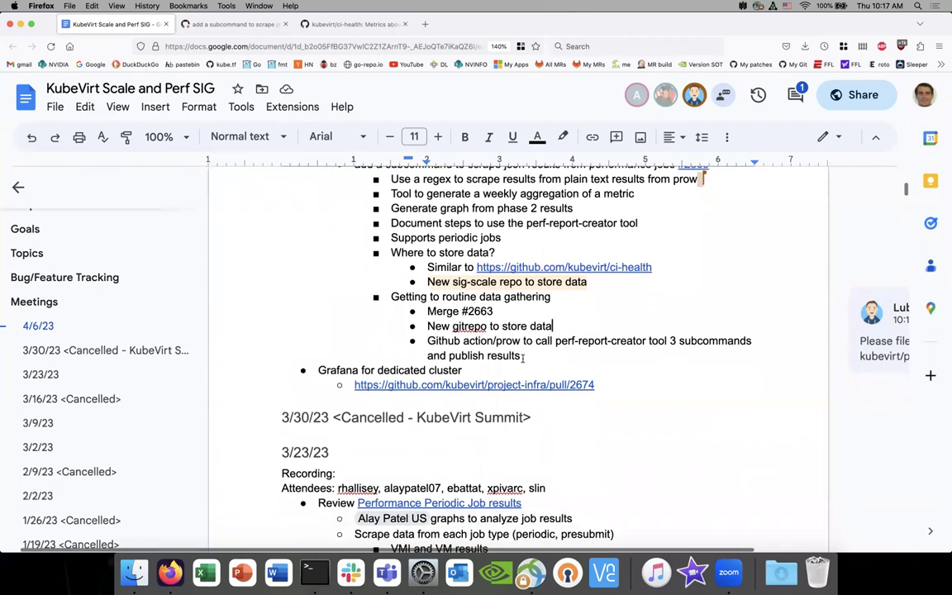
click(523, 357)
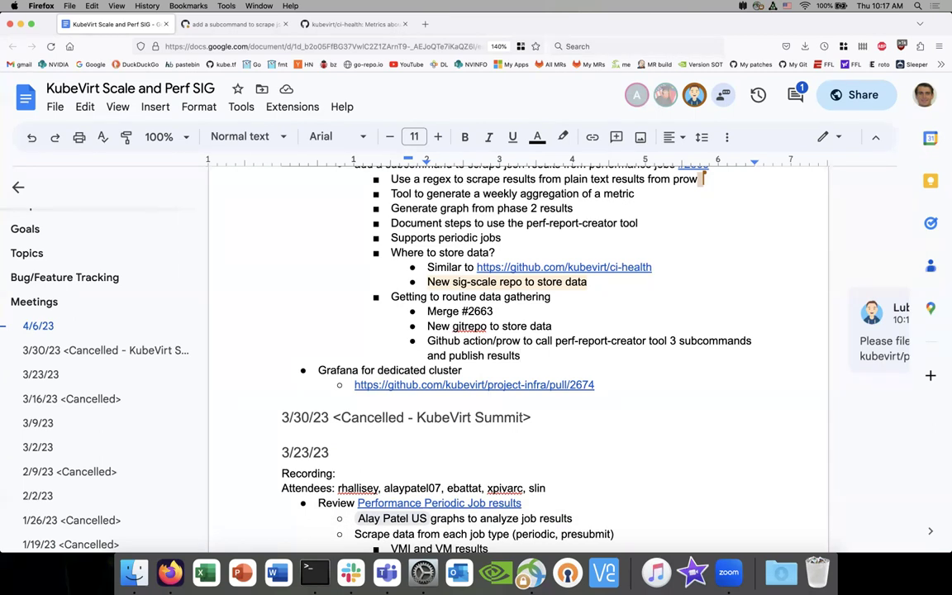
- Add a top-level 'Audit tool bug' item, correcting the spelling, with an empty sub-point below
key(Return)
key(shift+Tab)
key(shift+Tab)
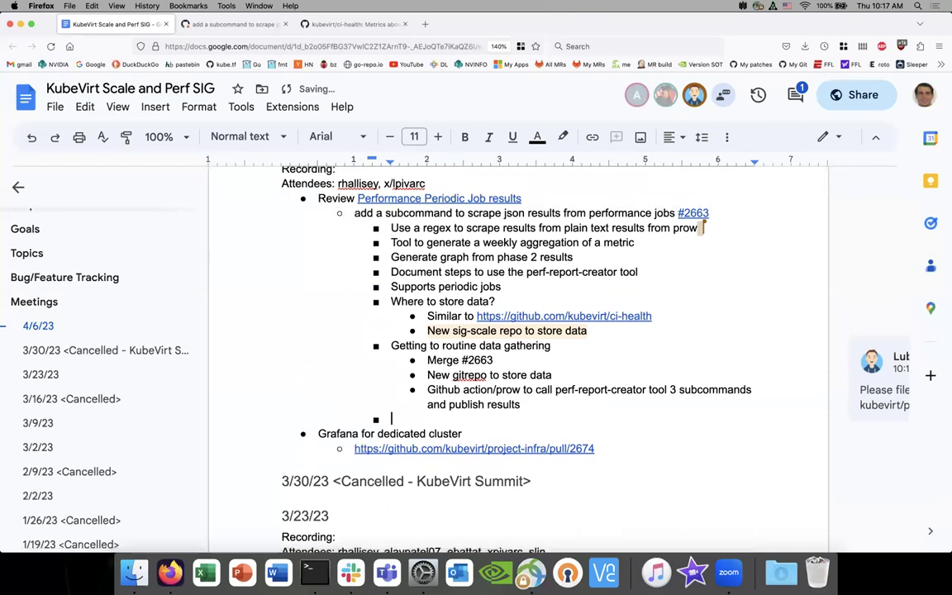
key(shift+Tab)
text(Aduit)
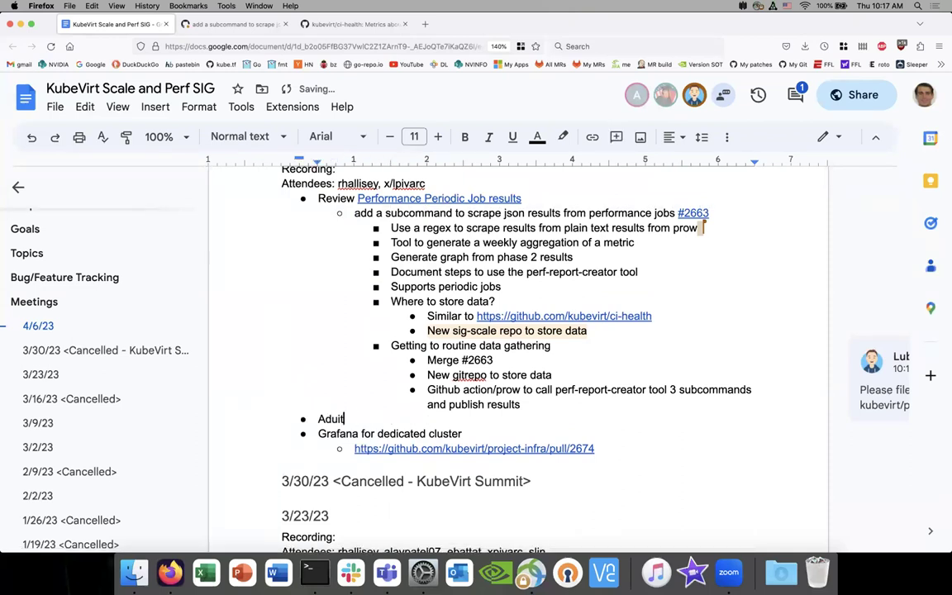
text( tool bug)
key(Return)
key(Tab)
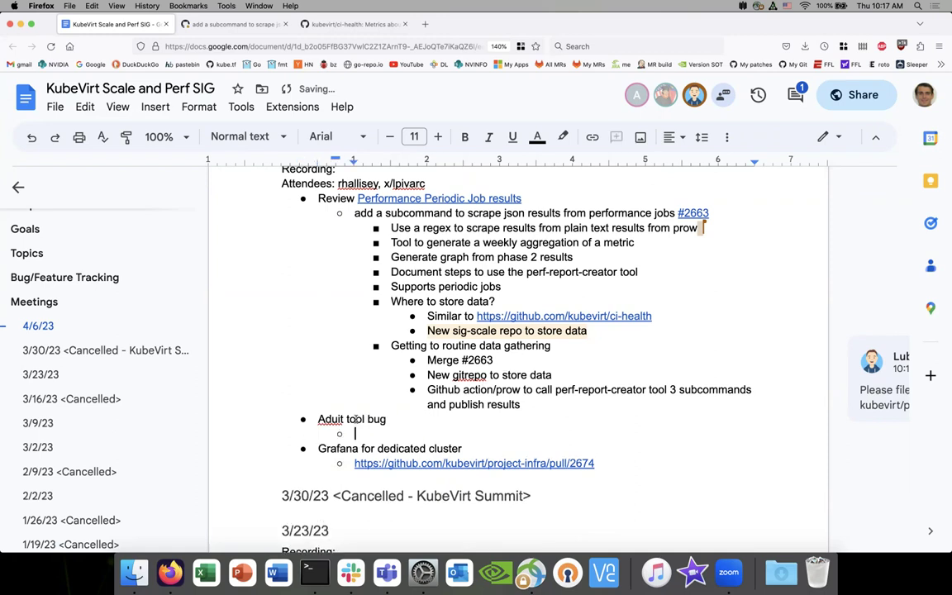
click(328, 419)
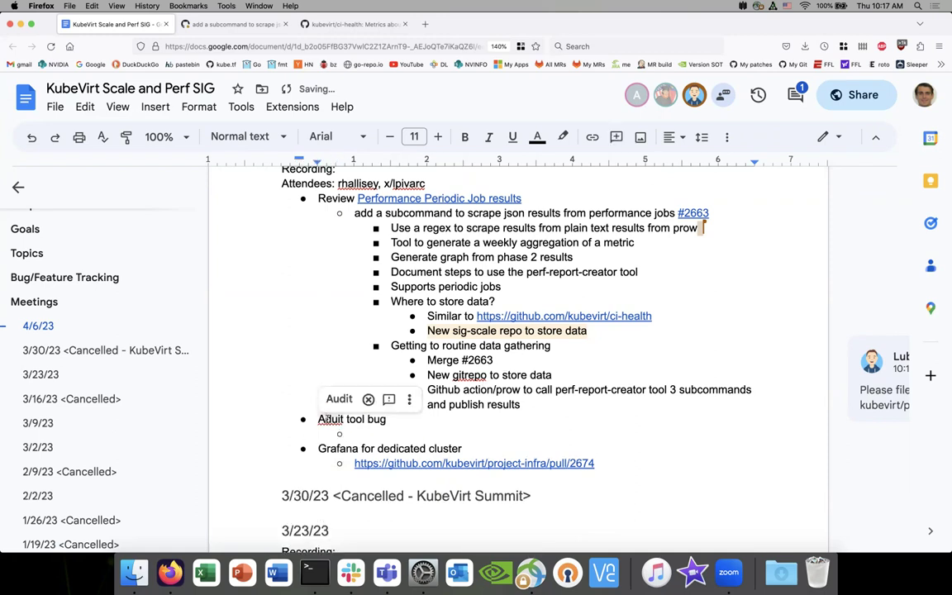
click(339, 399)
click(357, 434)
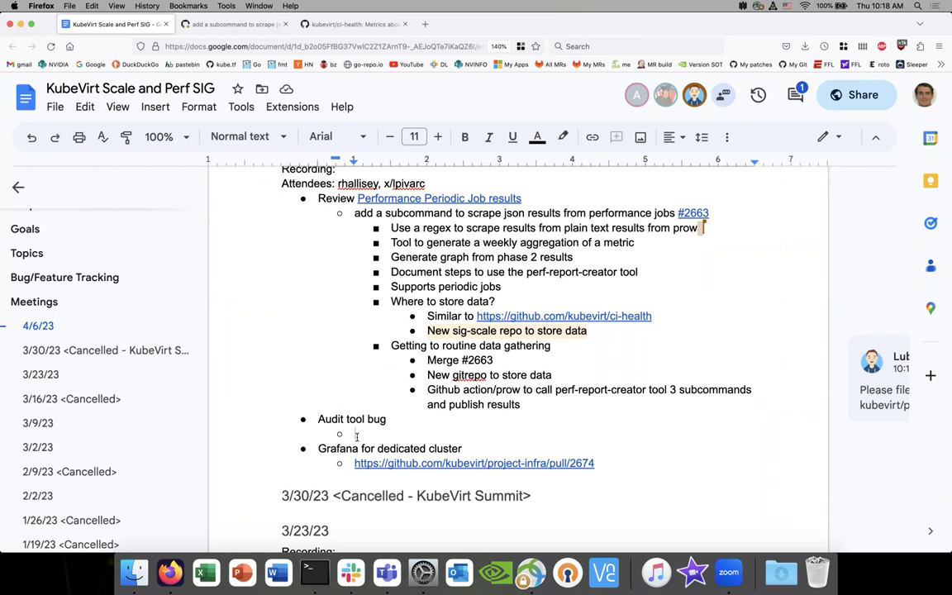
- Note 'HTTP requests with field selectors are being reported as GETs' under Audit tool bug
text(HTTP reu)
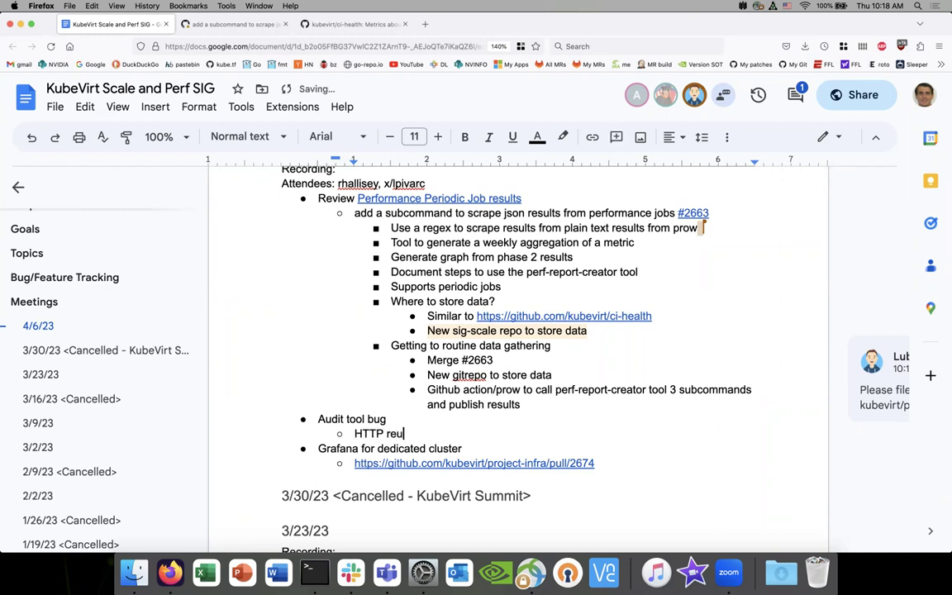
key(BackSpace)
text(quests)
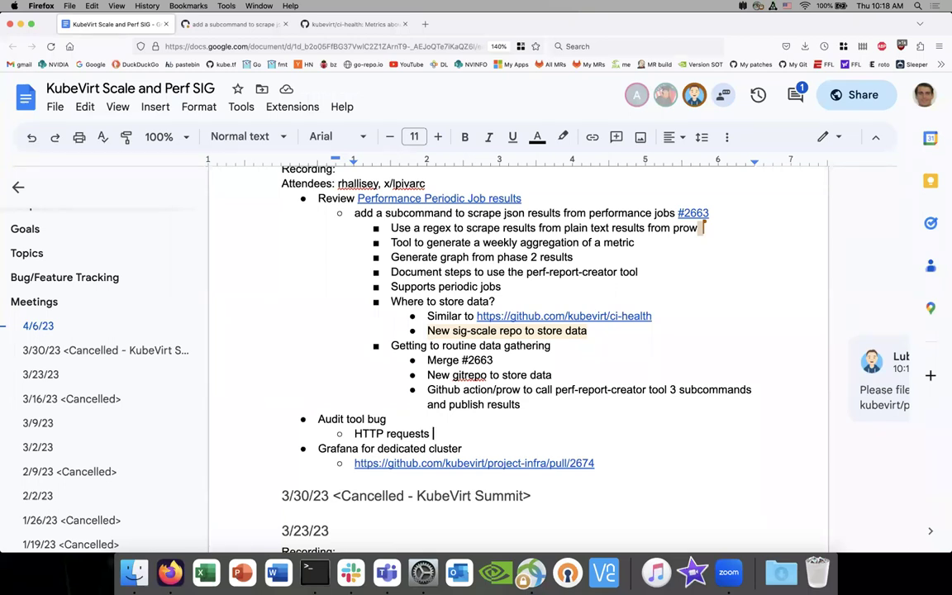
text(with field sel)
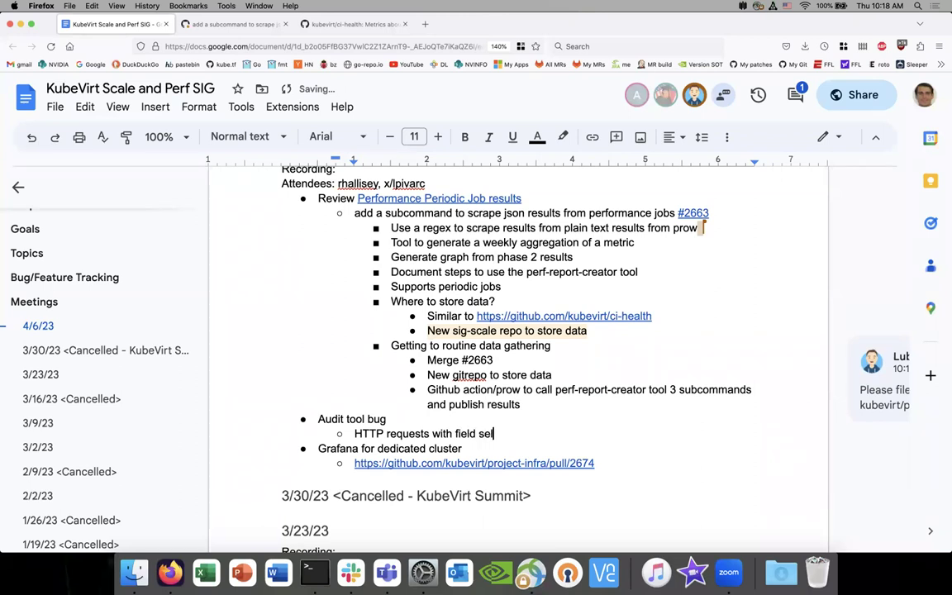
text(ectors are being )
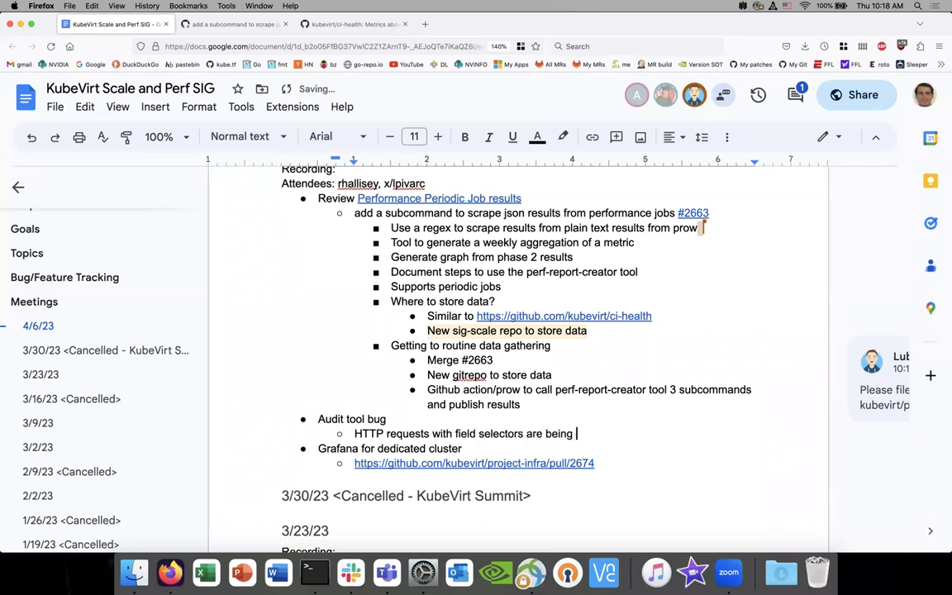
text(reported as GETs)
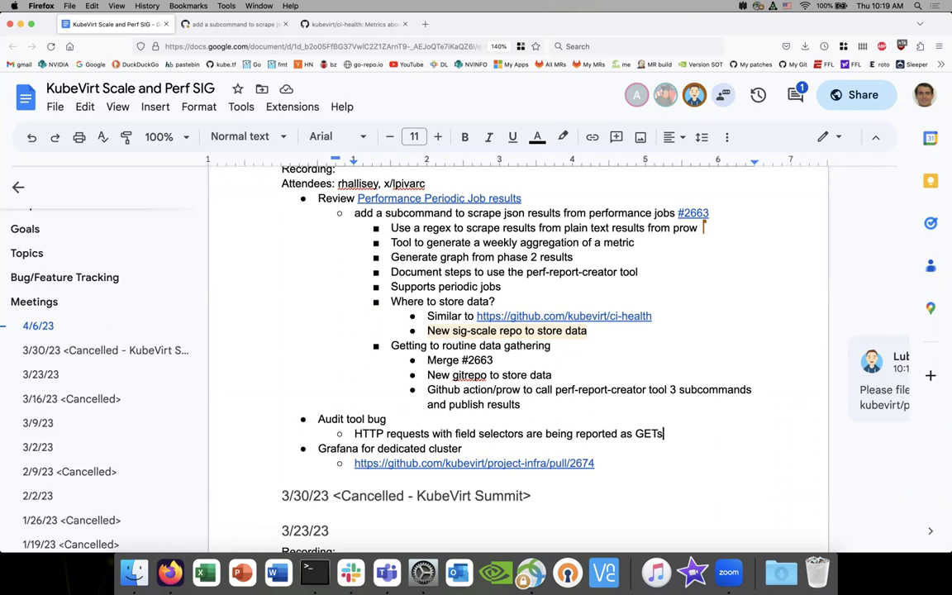
- Add 'GET resourcename/namespace' and 'LIST resource' sub-bullets below the GETs note
key(Return)
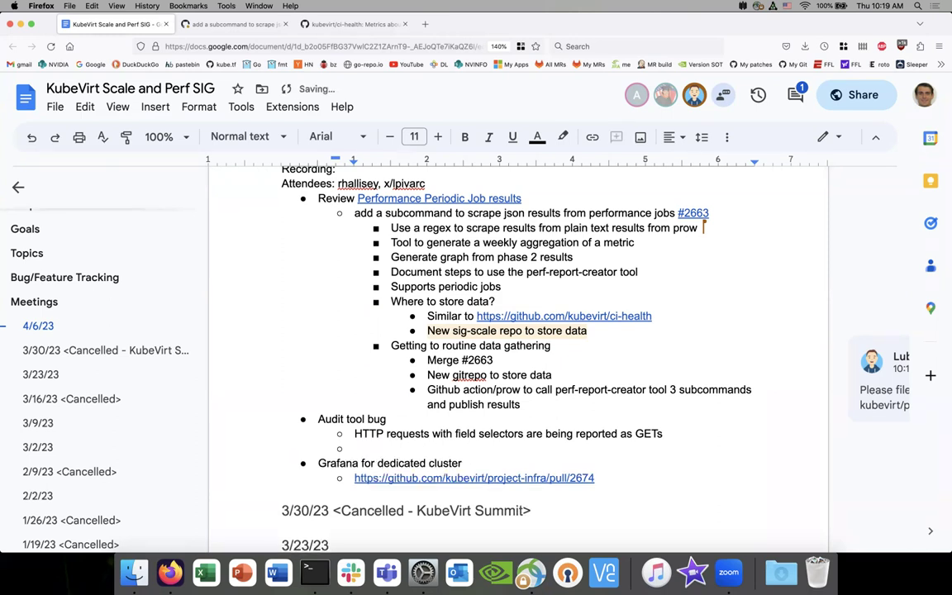
text(GET resource)
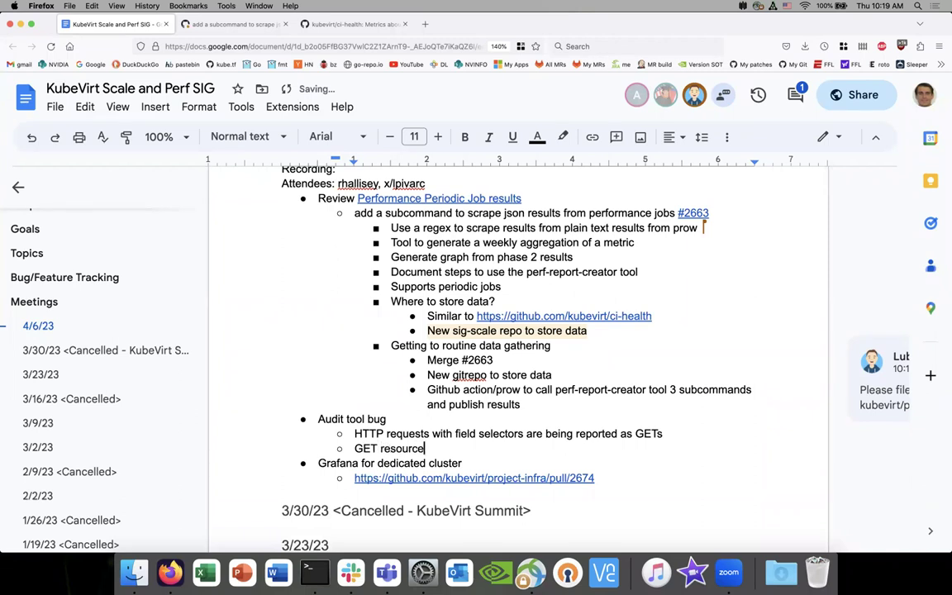
text(name/namespace)
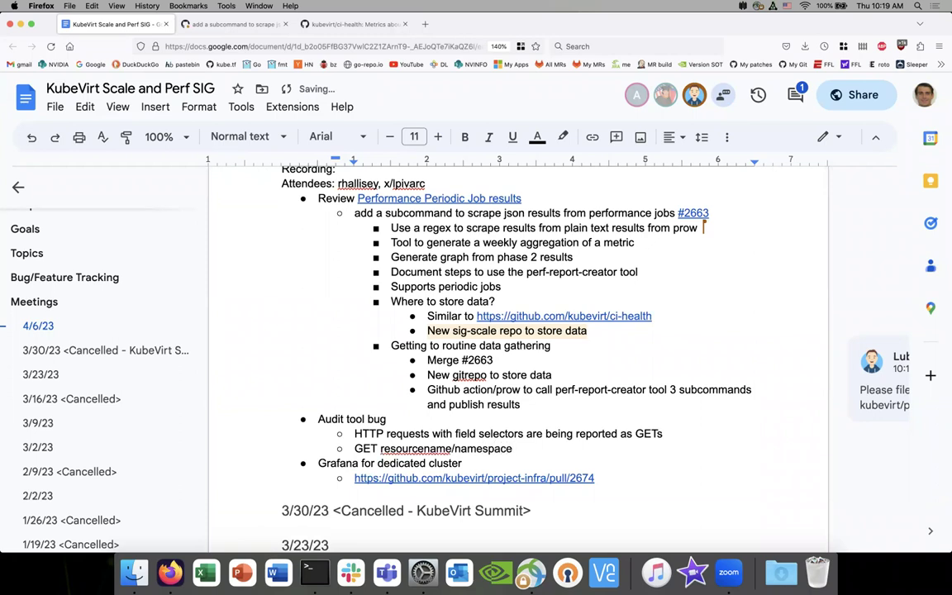
text(/)
key(BackSpace)
key(Return)
text(LIST res)
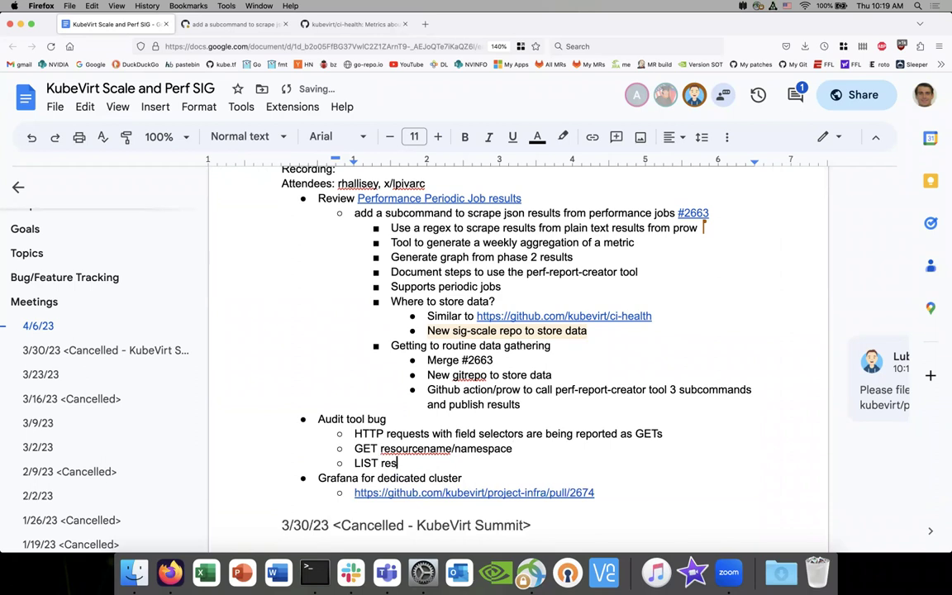
text(ources)
key(BackSpace)
- Prefix the GET path with 'resource/' so it reads 'resource/resourcename/namespace'
click(380, 448)
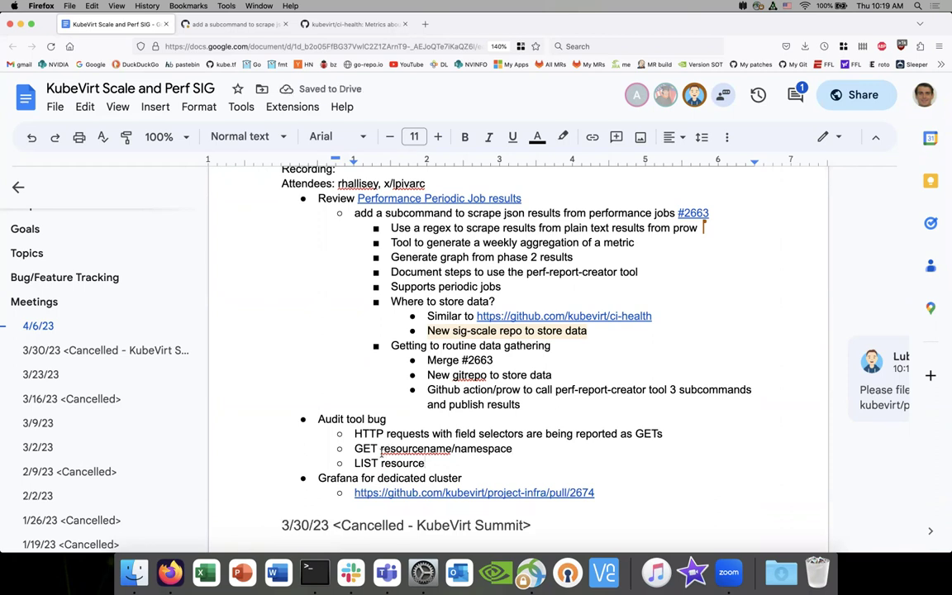
text(res)
text(ource/)
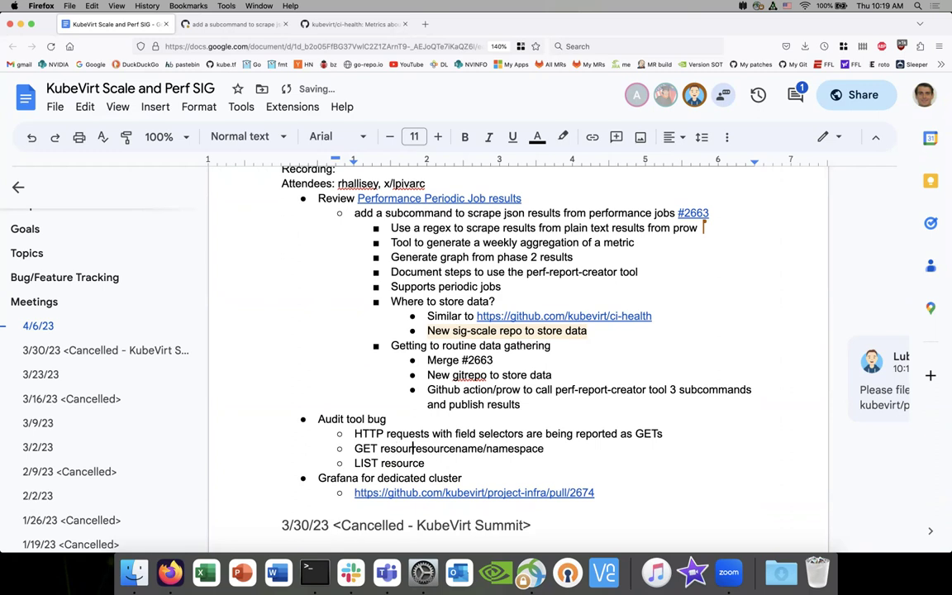
click(437, 463)
text(/)
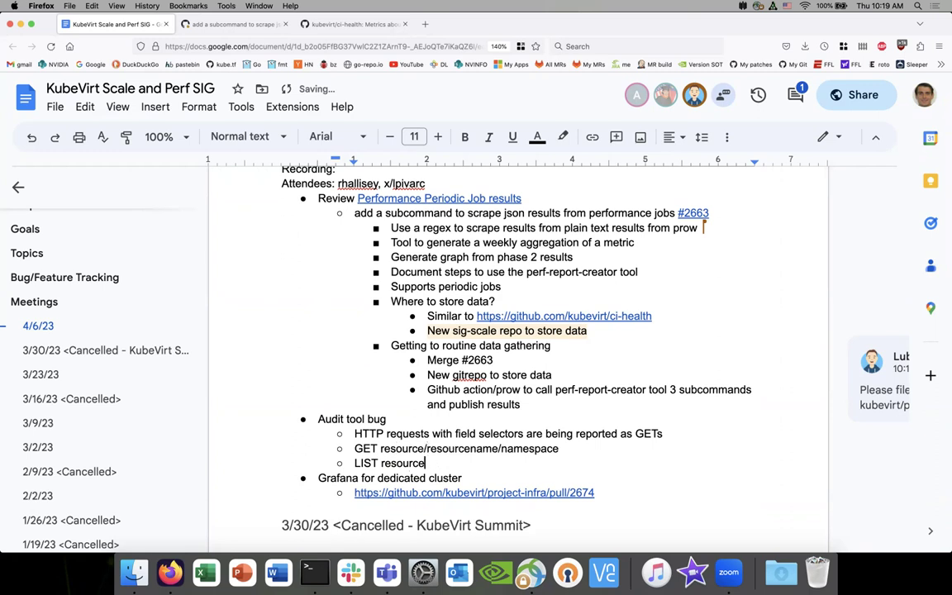
key(BackSpace)
scroll(499, 457, down, 1)
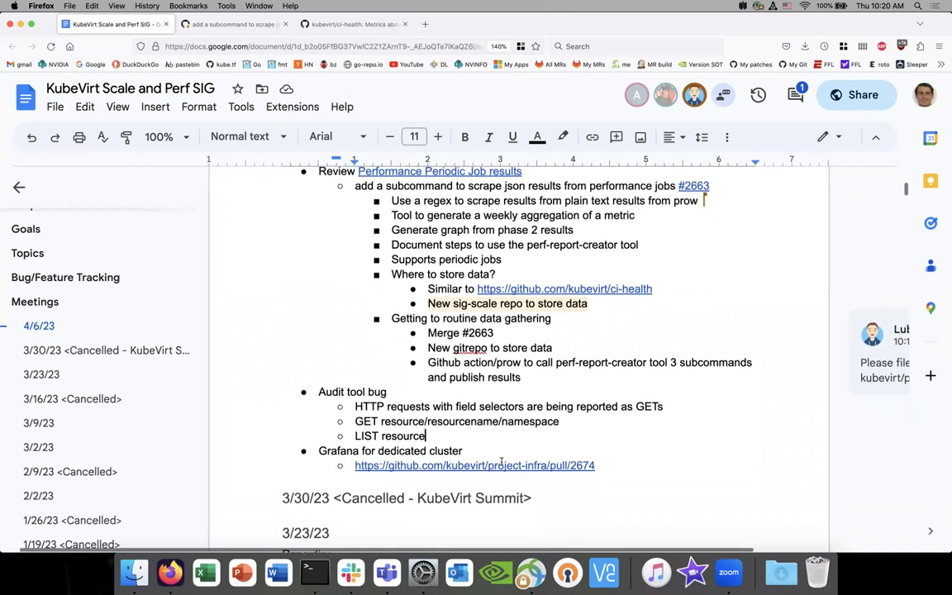
scroll(496, 453, up, 1)
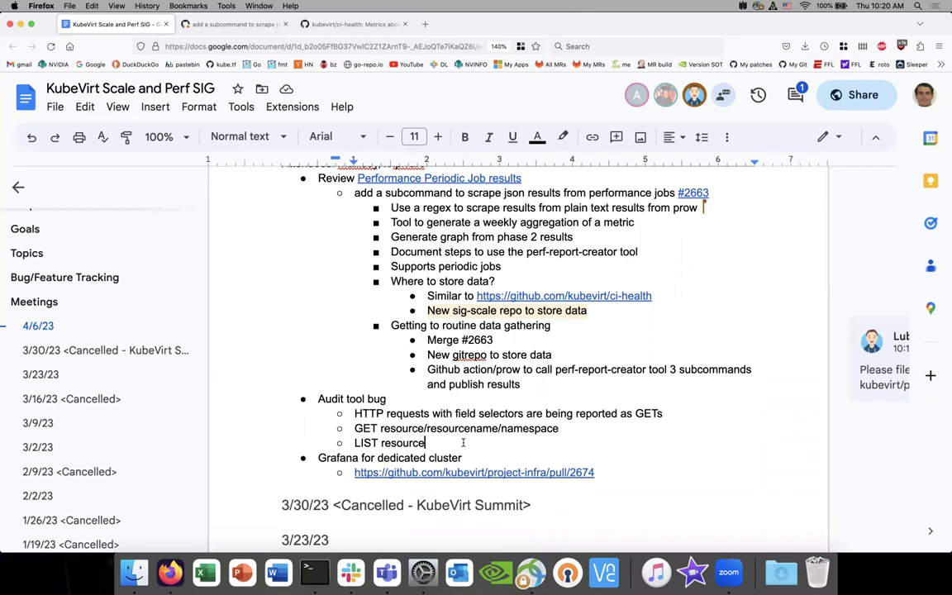
scroll(463, 443, up, 1)
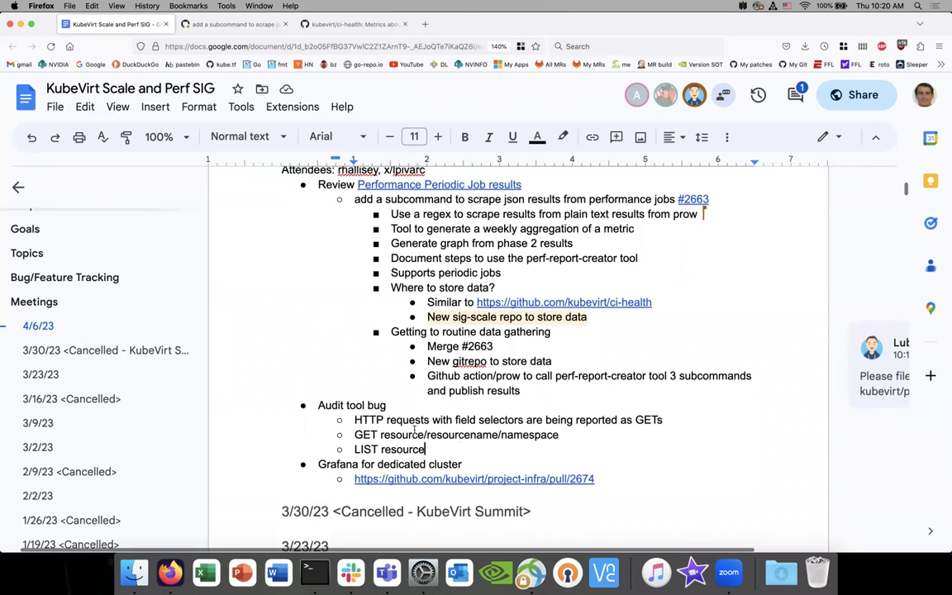
double_click(364, 446)
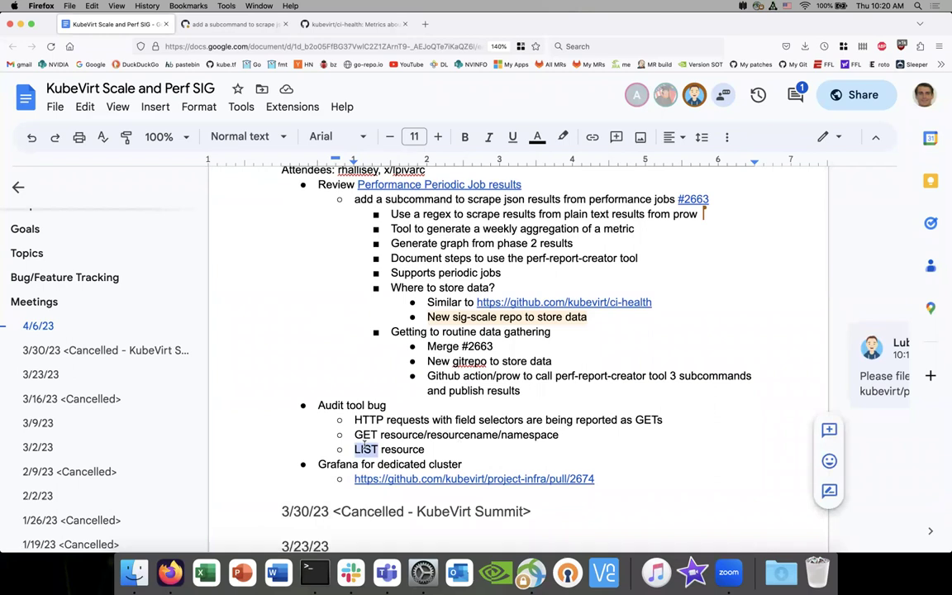
click(356, 435)
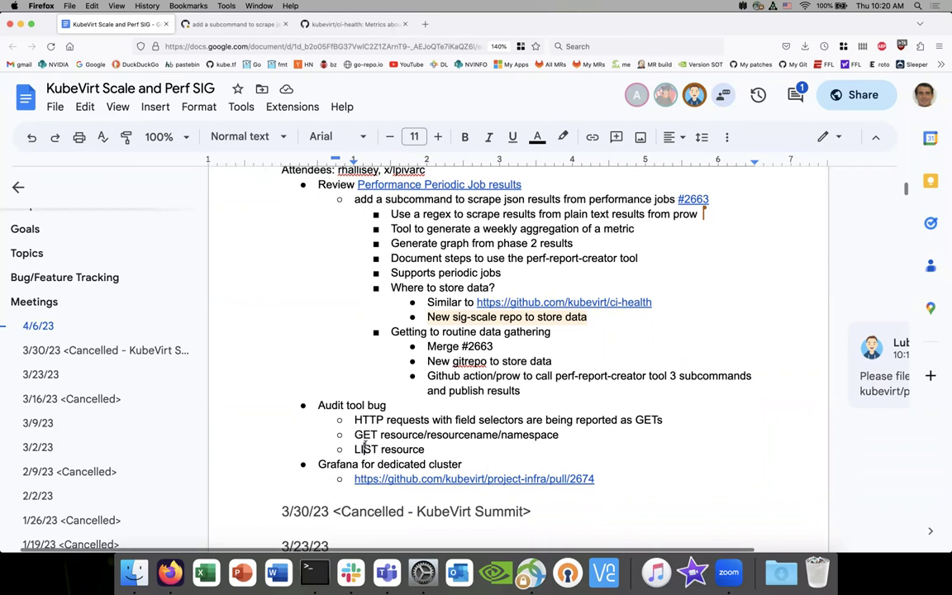
- Move the LIST and GET resource paths onto their own indented sub-lines
double_click(400, 449)
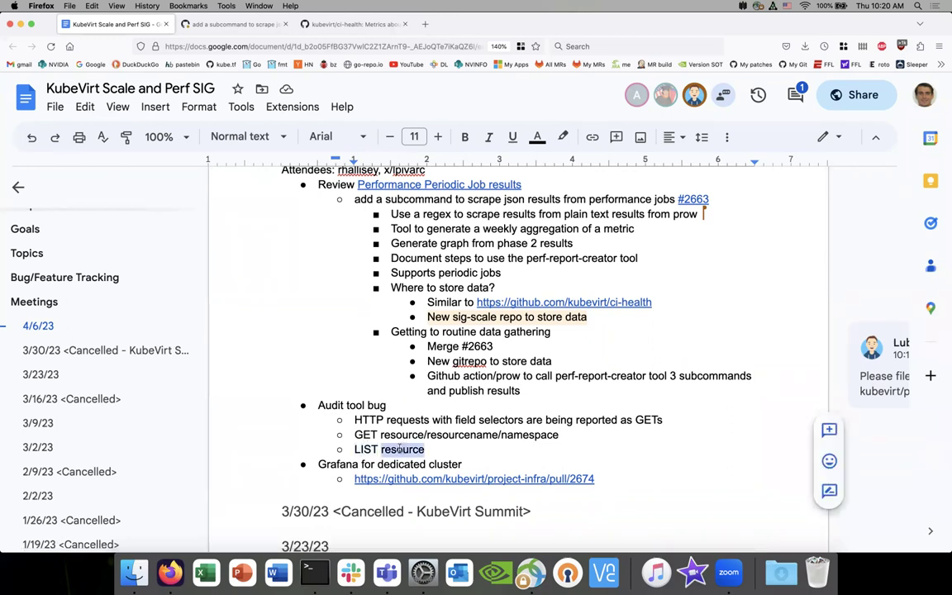
key(ctrl+x)
key(Return)
key(Tab)
key(ctrl+v)
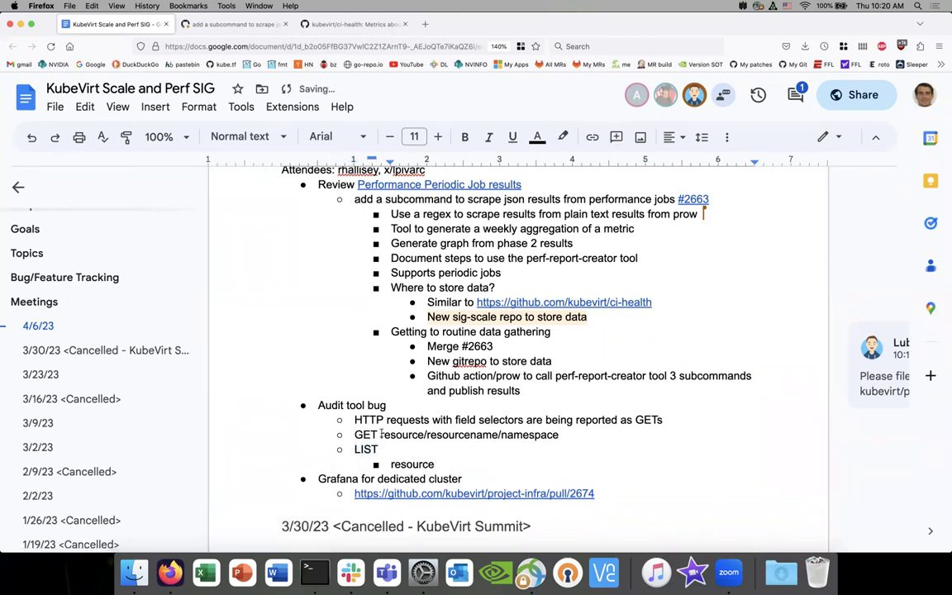
click(381, 435)
key(Return)
key(Tab)
- Reword the two lines as 'Classify GET as' and 'Classify LIST as'
text(Cl)
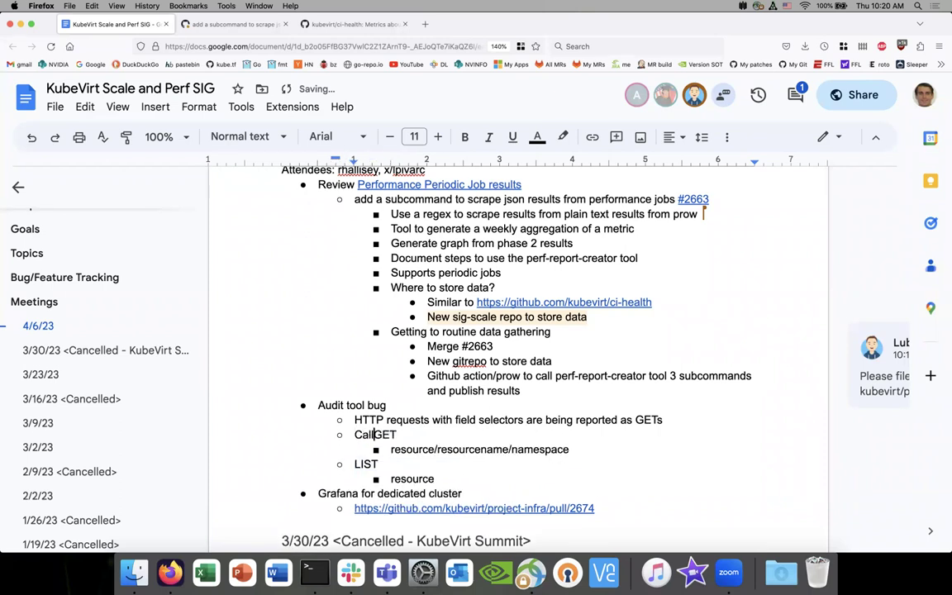
text(assify)
click(422, 438)
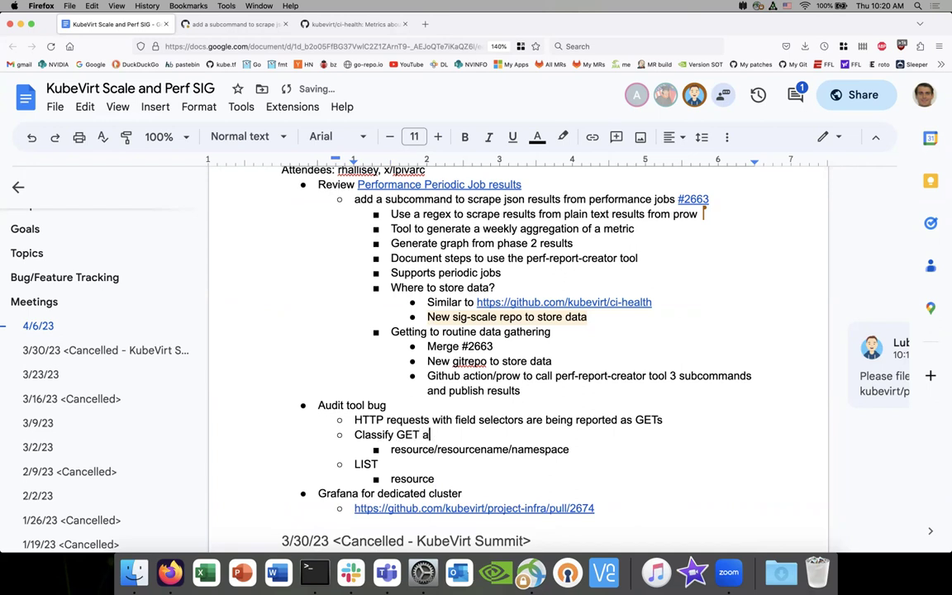
text(as)
click(400, 467)
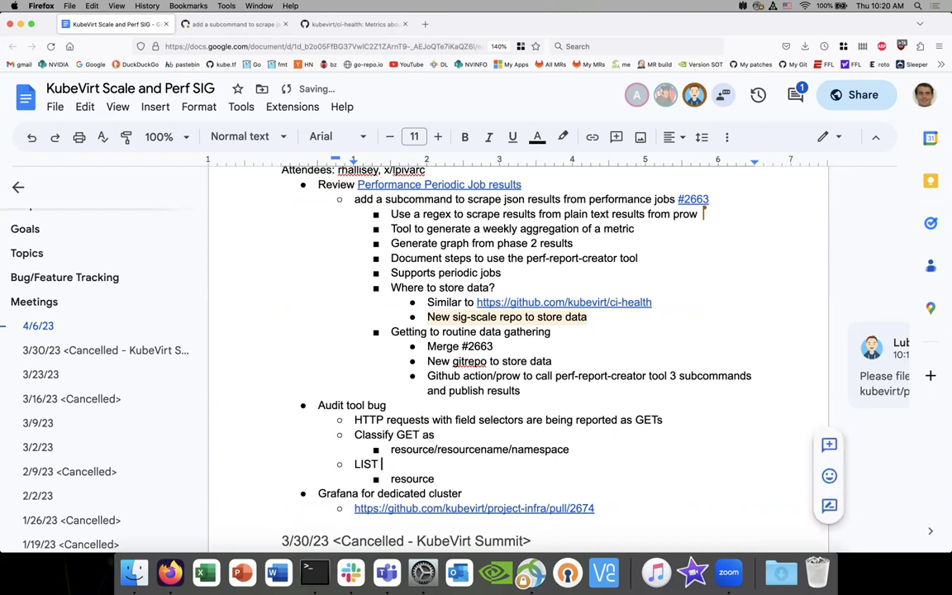
text(as)
click(355, 464)
text(Class)
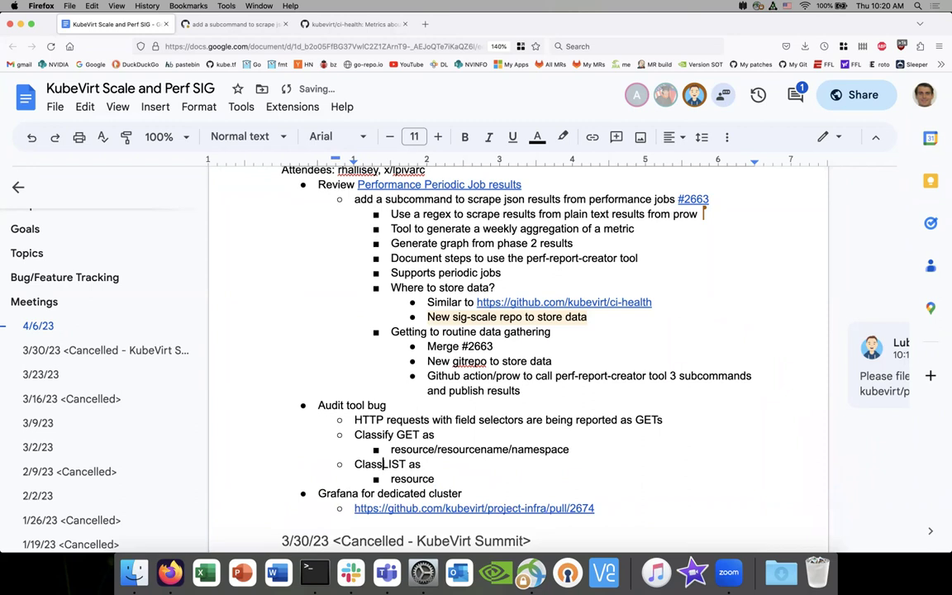
text(ify)
click(450, 480)
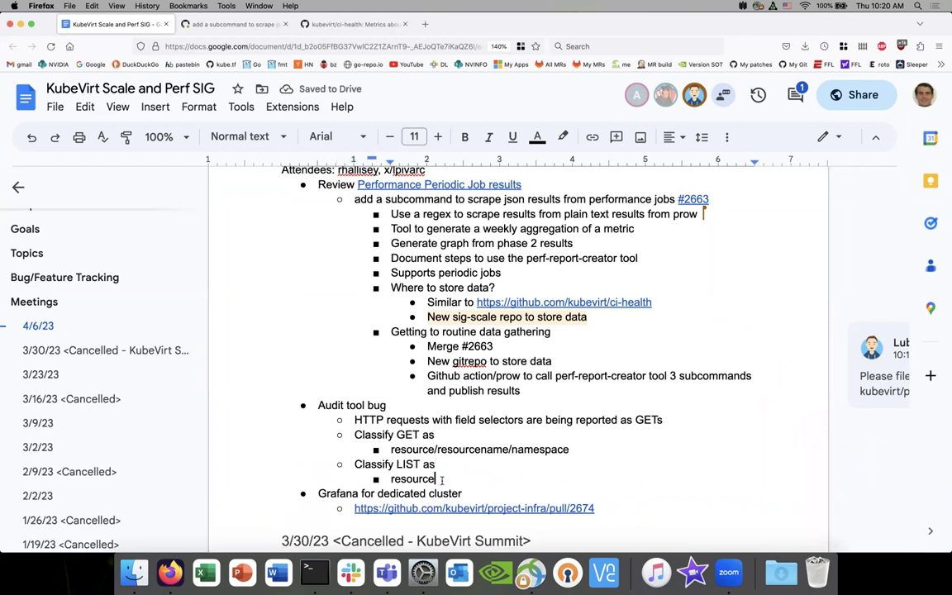
- Change the sentence ending to 'reported as GET and not LIST'
click(493, 435)
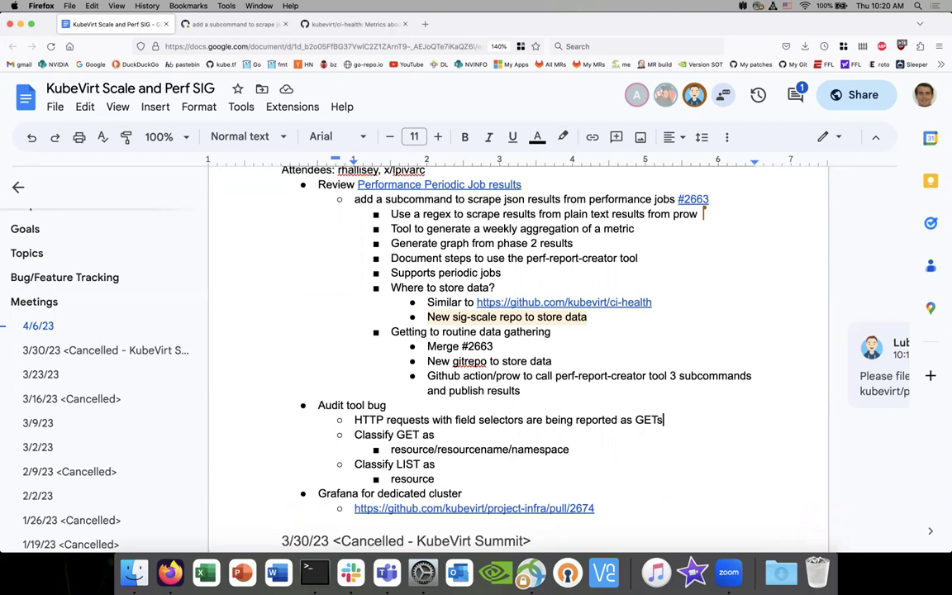
text(and not LIST)
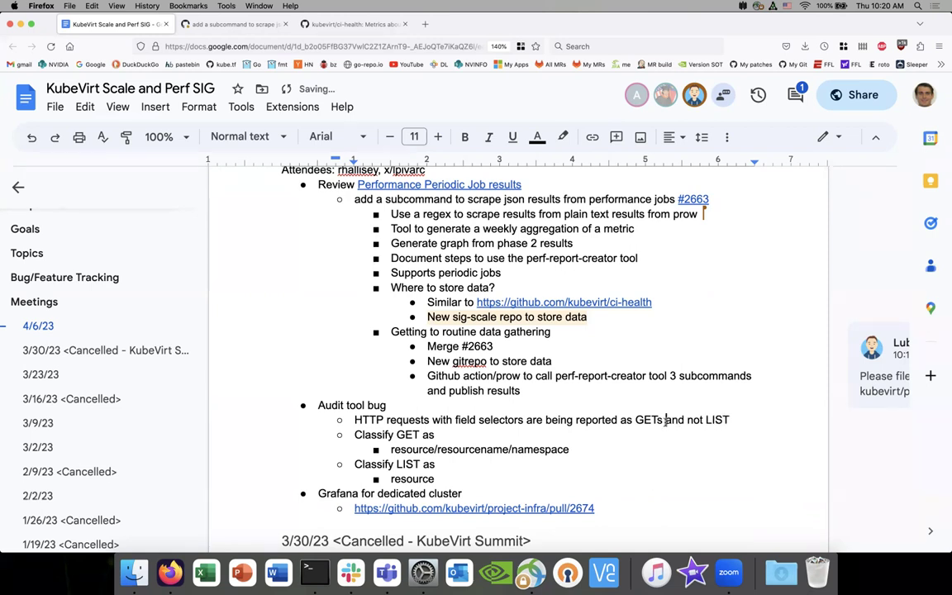
click(663, 420)
key(BackSpace)
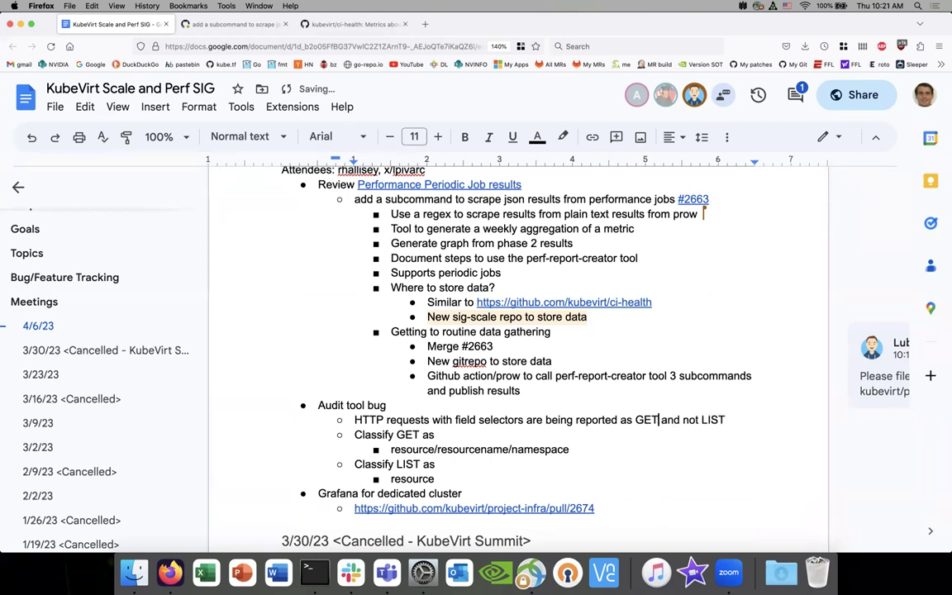
scroll(475, 431, down, 1)
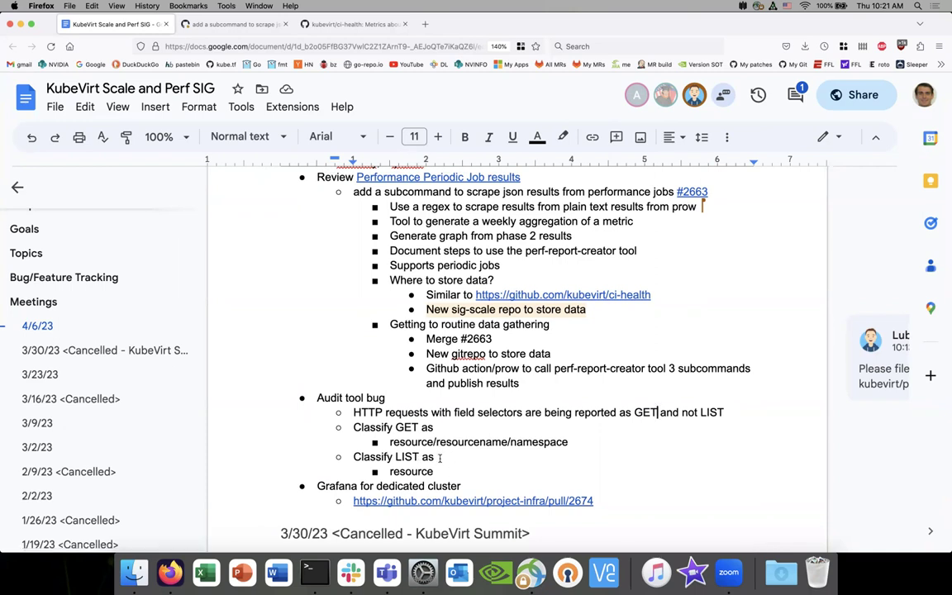
scroll(440, 457, down, 1)
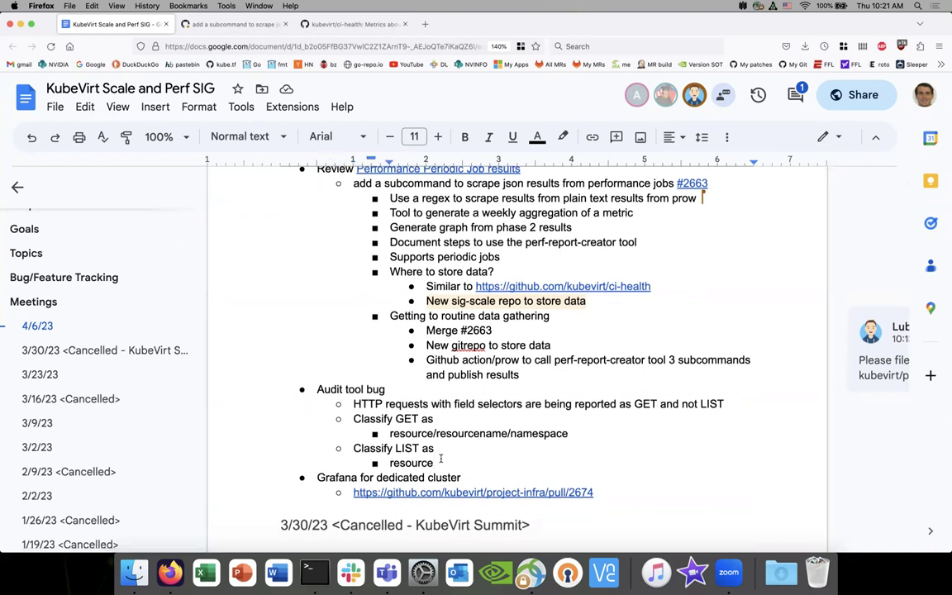
scroll(441, 460, up, 2)
scroll(443, 431, down, 1)
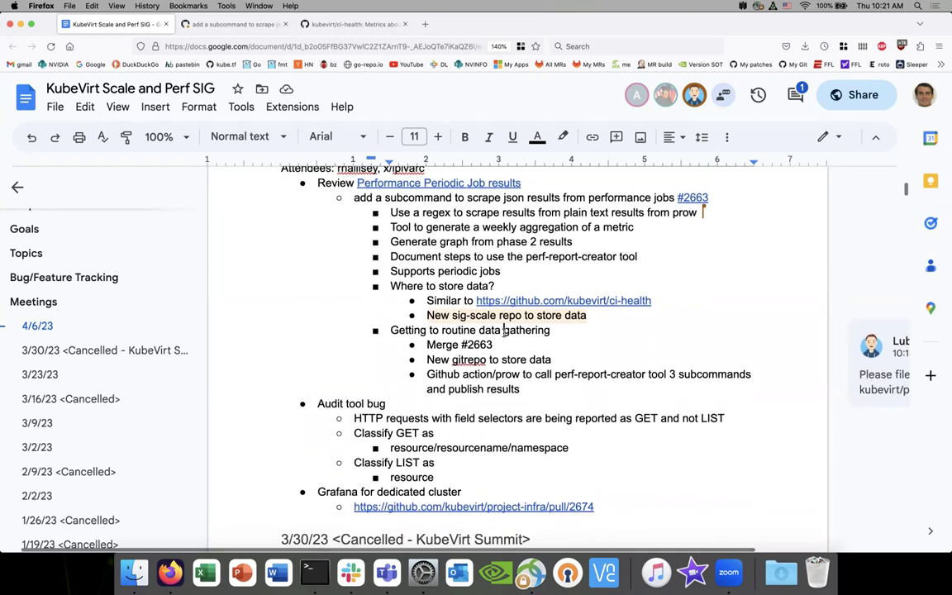
scroll(503, 332, down, 2)
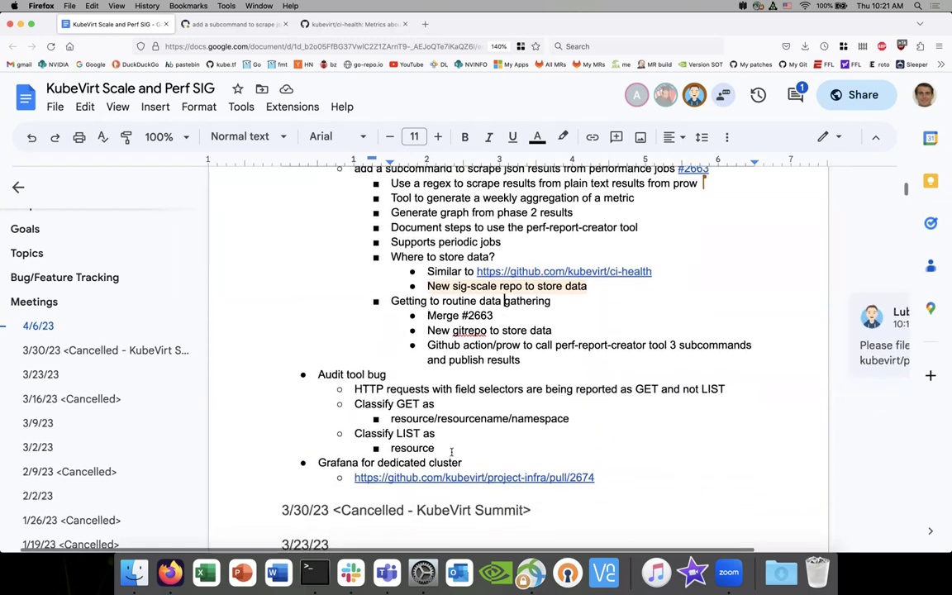
- Open pull request #2674 from the notes' link, check its changed files, and return to the notes
click(467, 478)
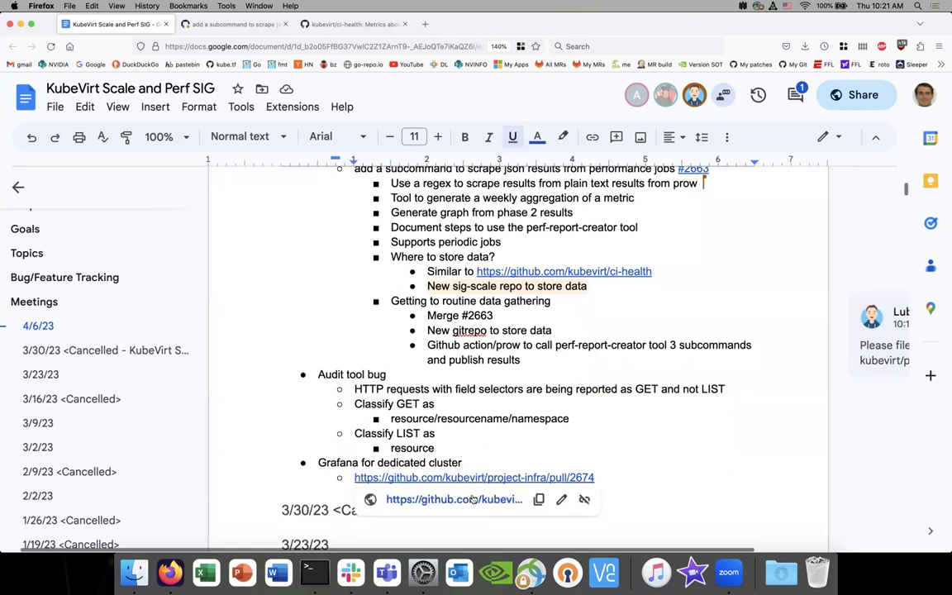
click(473, 499)
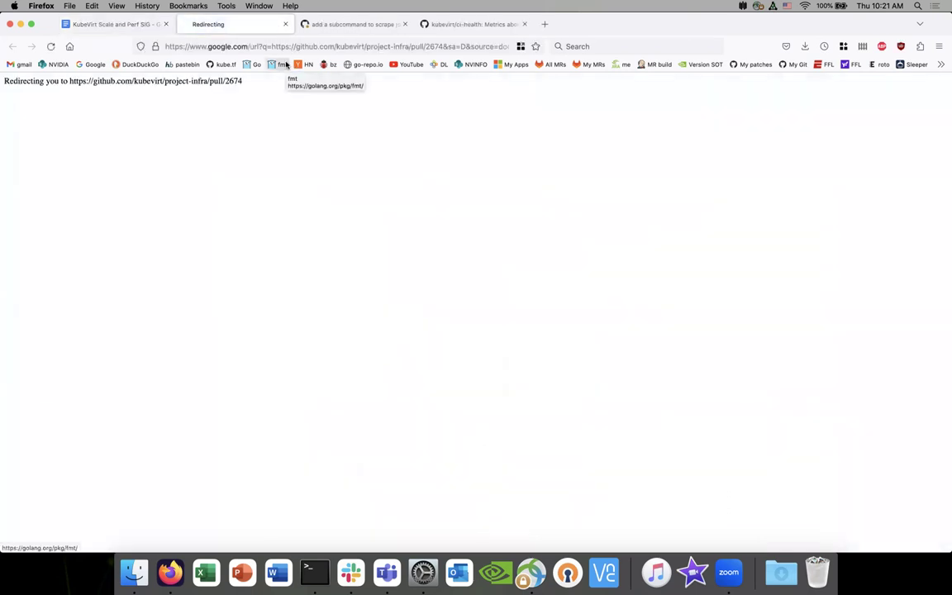
scroll(197, 238, down, 1)
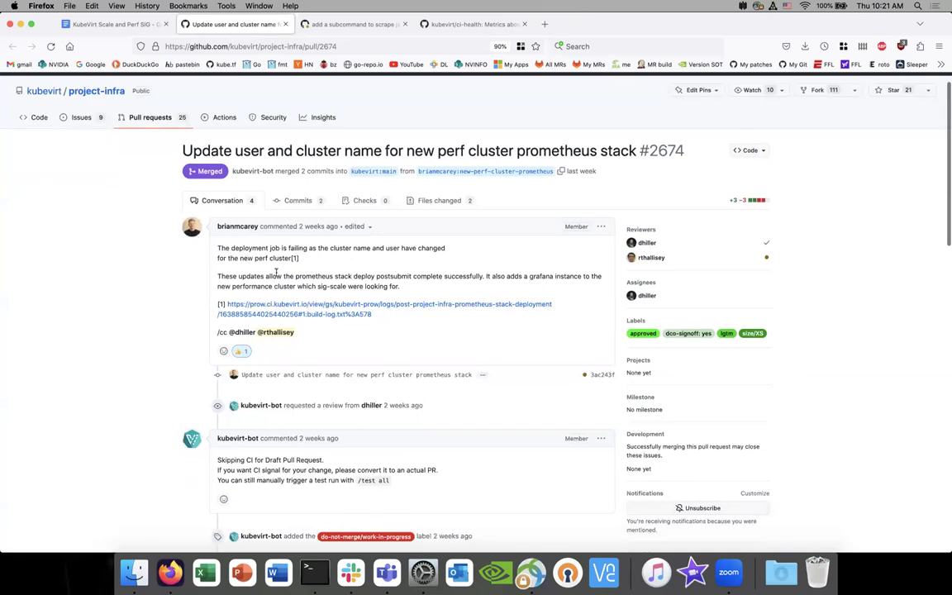
scroll(275, 271, down, 15)
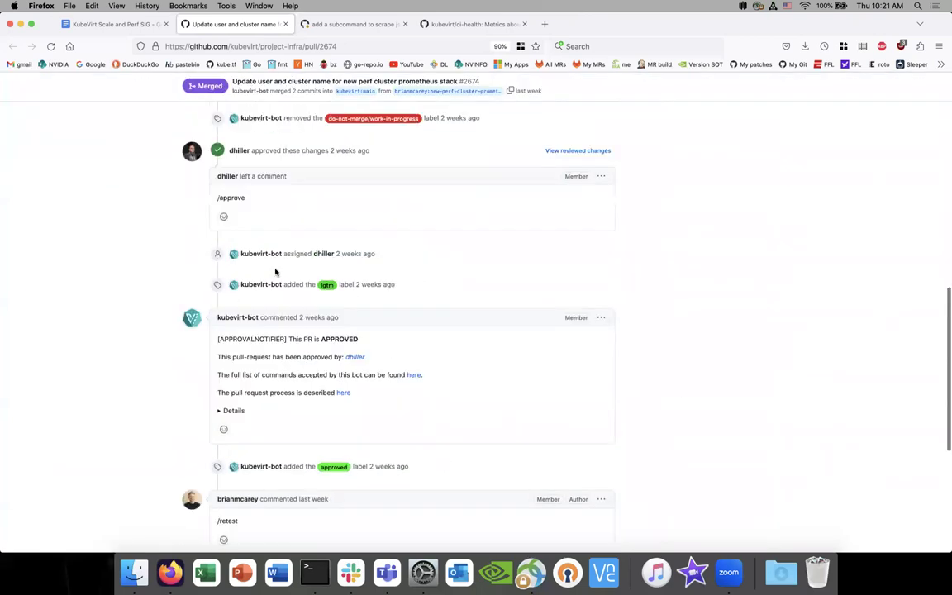
scroll(276, 271, up, 15)
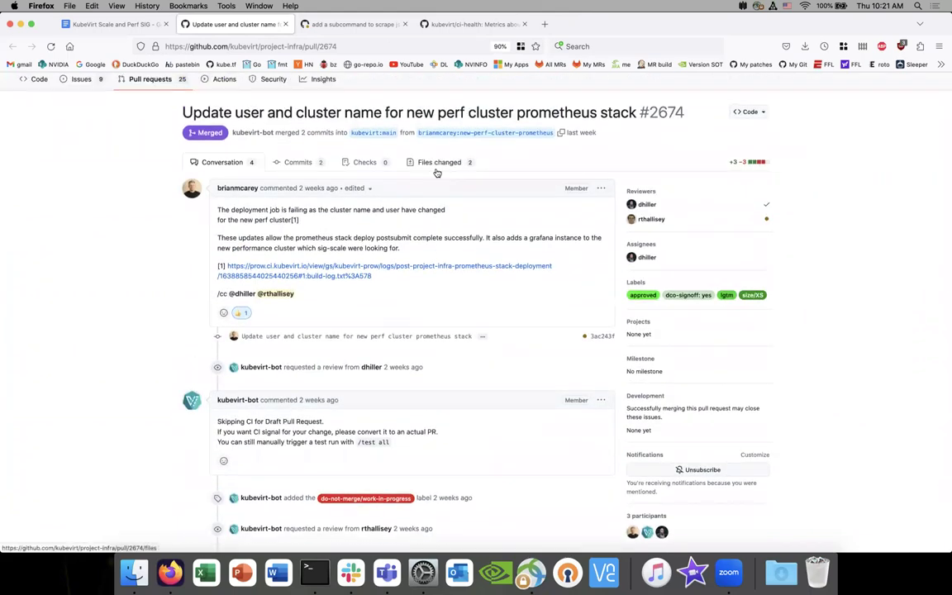
click(435, 170)
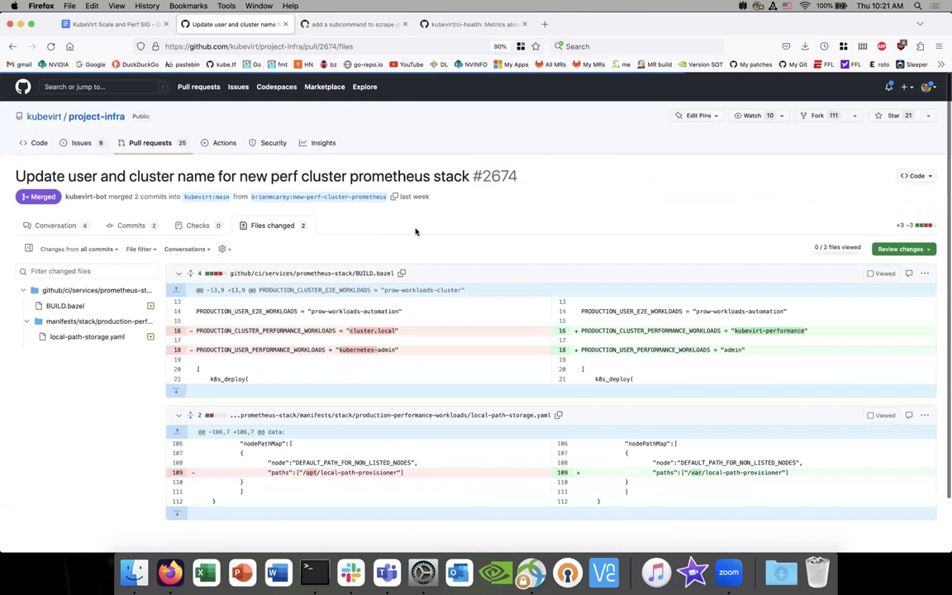
scroll(416, 232, down, 2)
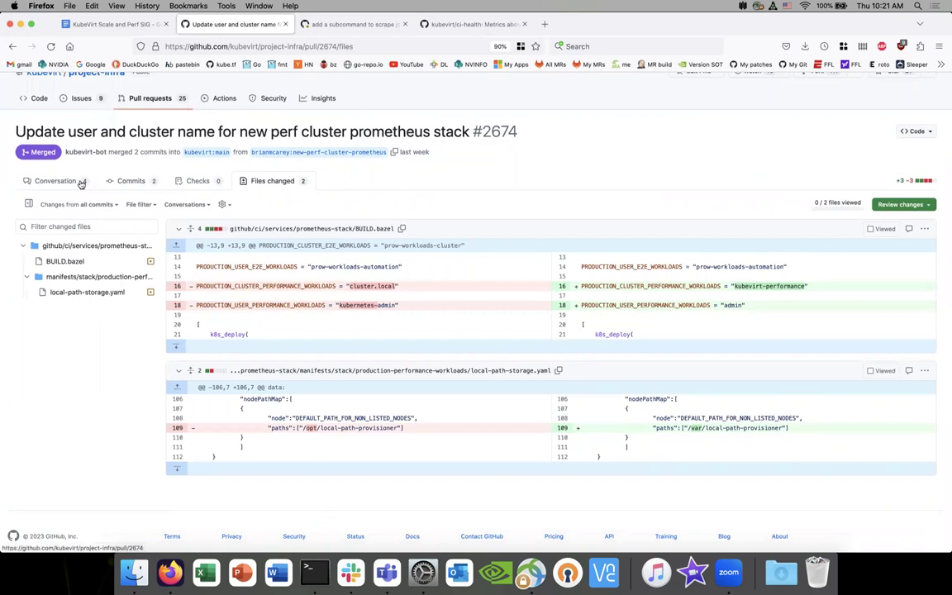
click(85, 183)
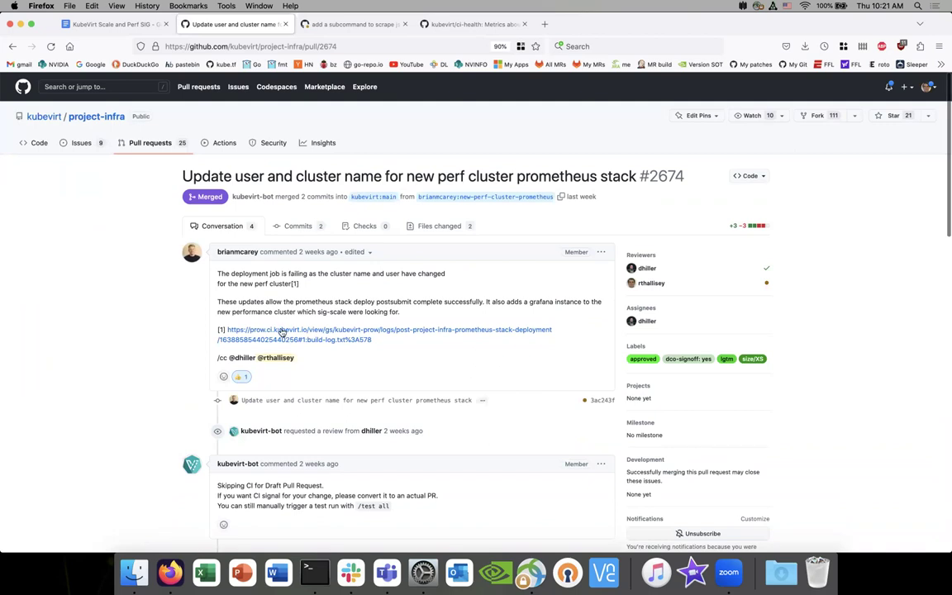
scroll(289, 339, down, 5)
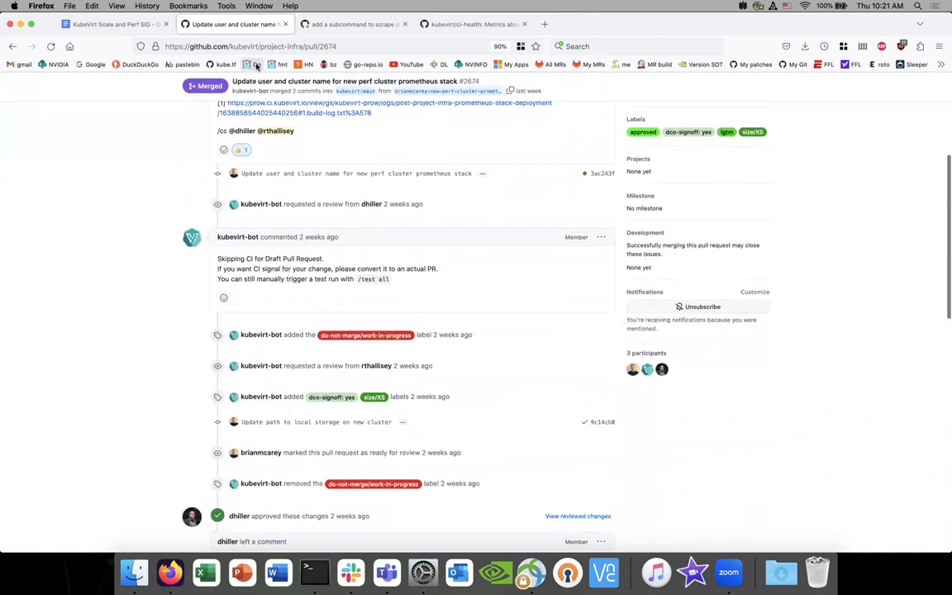
click(132, 25)
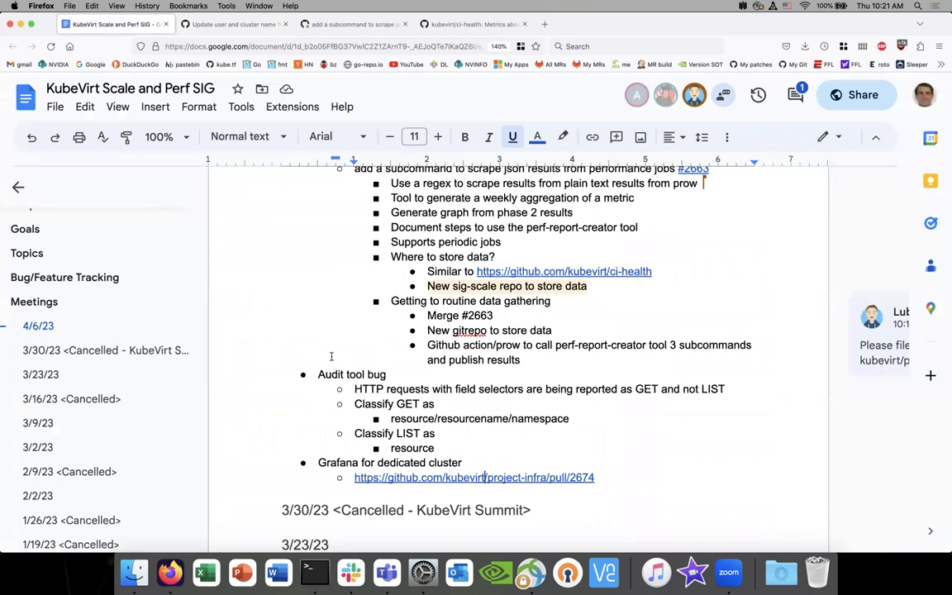
- From pull request #2674, open the failed prometheus-stack deployment build log and expand its 572 skipped lines
scroll(331, 357, up, 1)
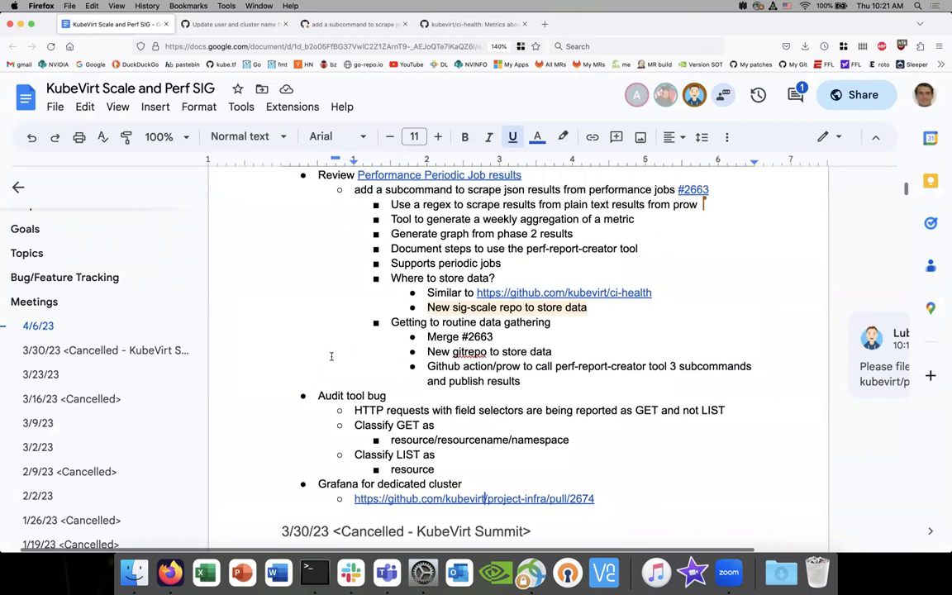
click(233, 25)
scroll(258, 189, up, 5)
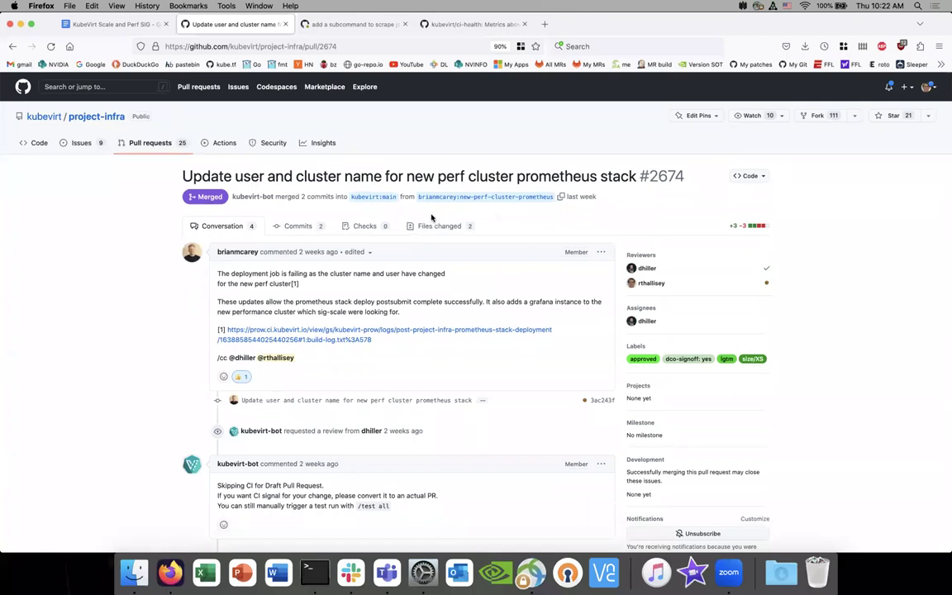
scroll(326, 307, down, 1)
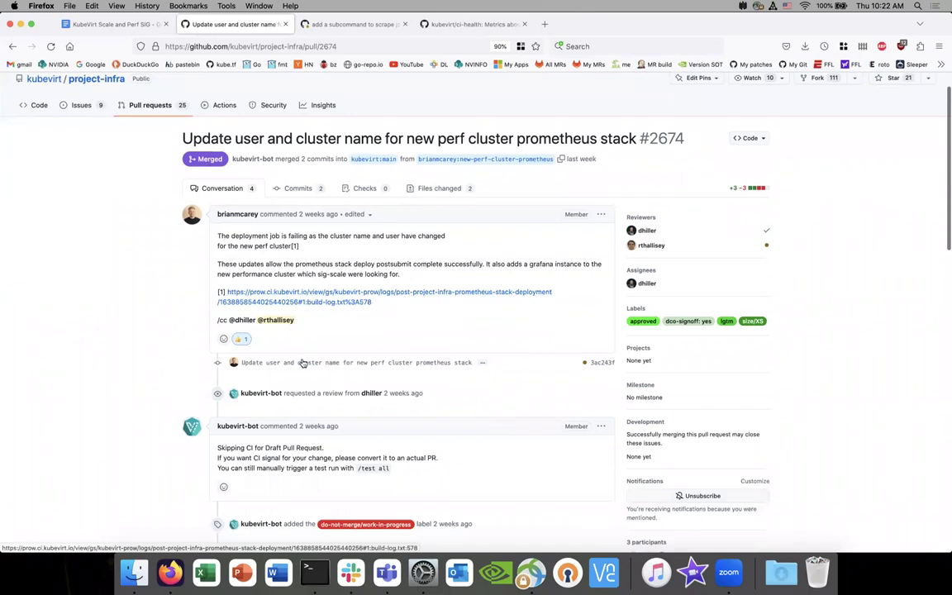
mouse_move(300, 366)
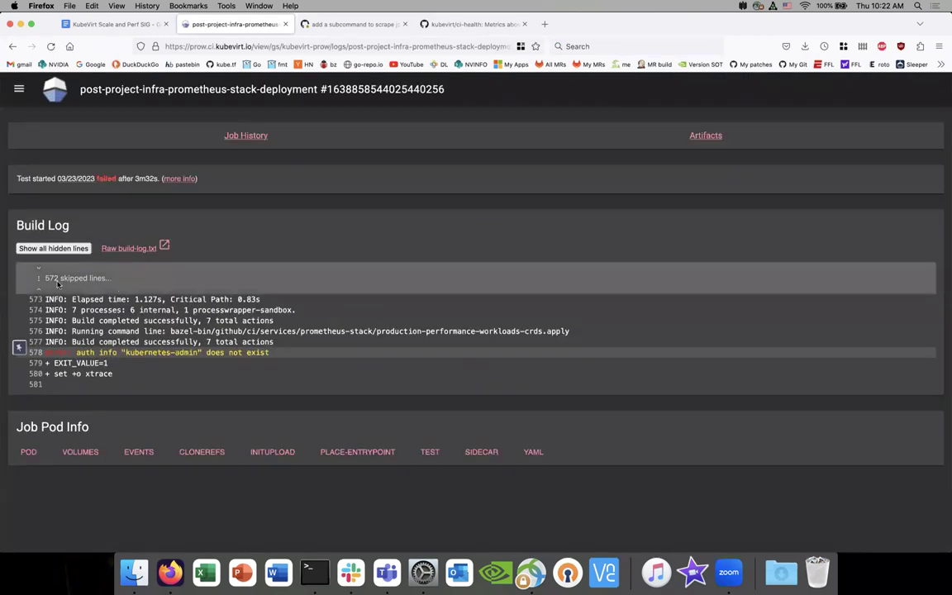
click(39, 281)
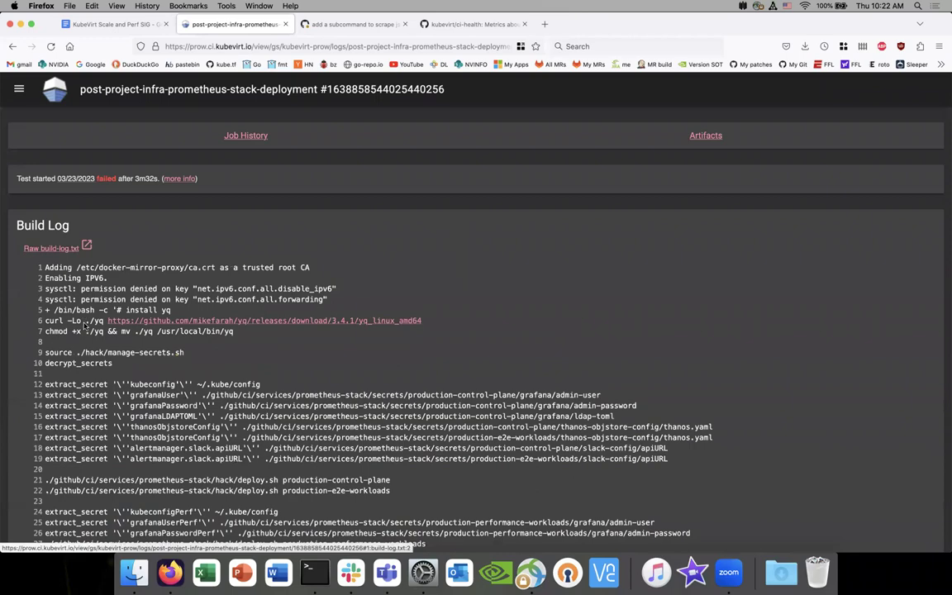
scroll(82, 323, down, 15)
scroll(86, 325, down, 20)
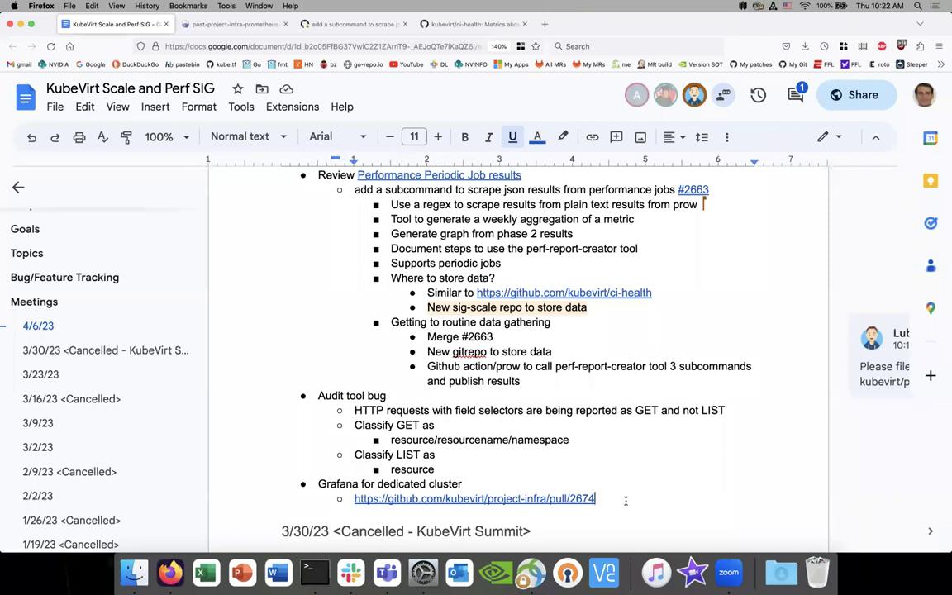
- Add an empty sub-bullet under the pull/2674 link, then find 'grafan' and open the performance cluster documentation
key(Return)
scroll(519, 347, down, 7)
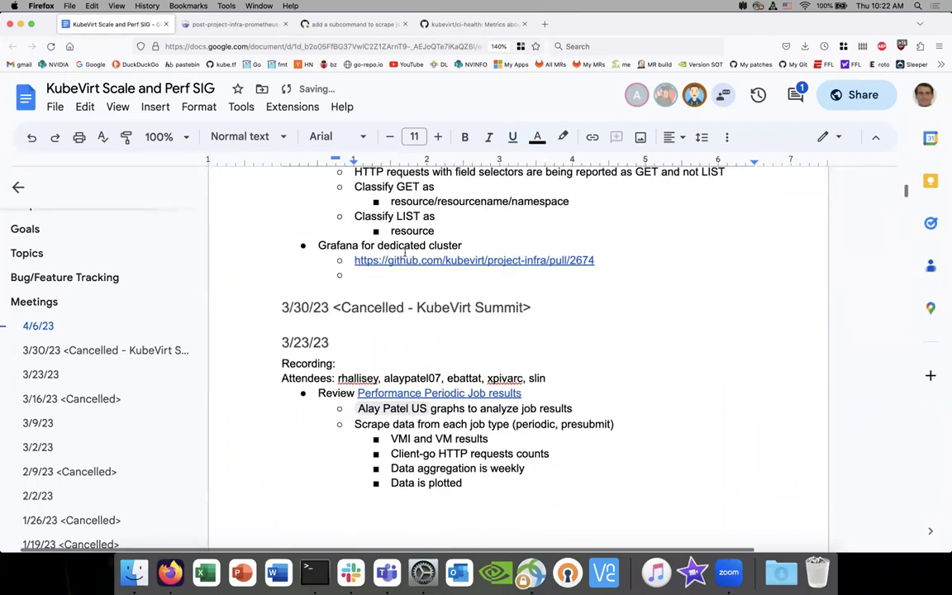
scroll(519, 347, up, 2)
key(ctrl+f)
text(grafan)
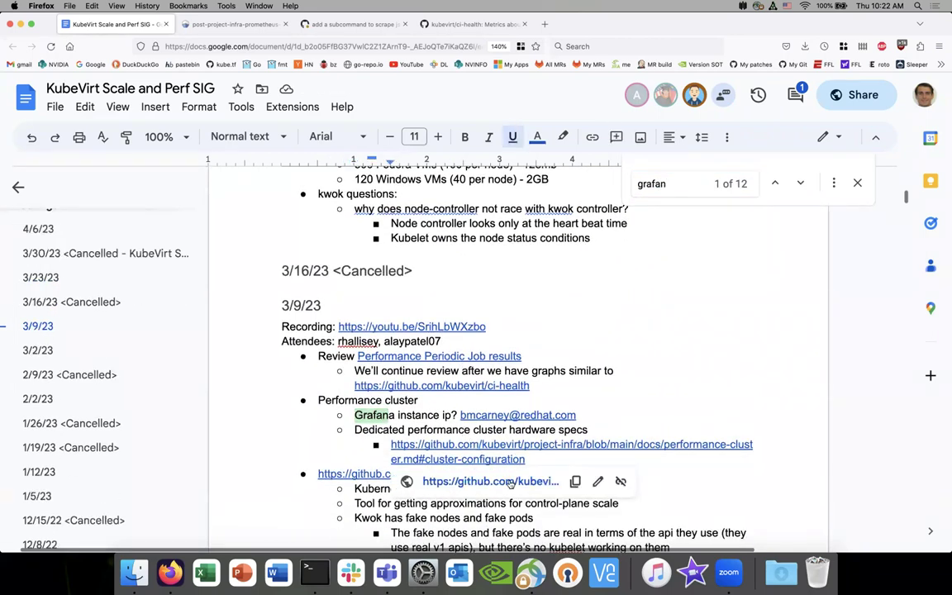
click(447, 433)
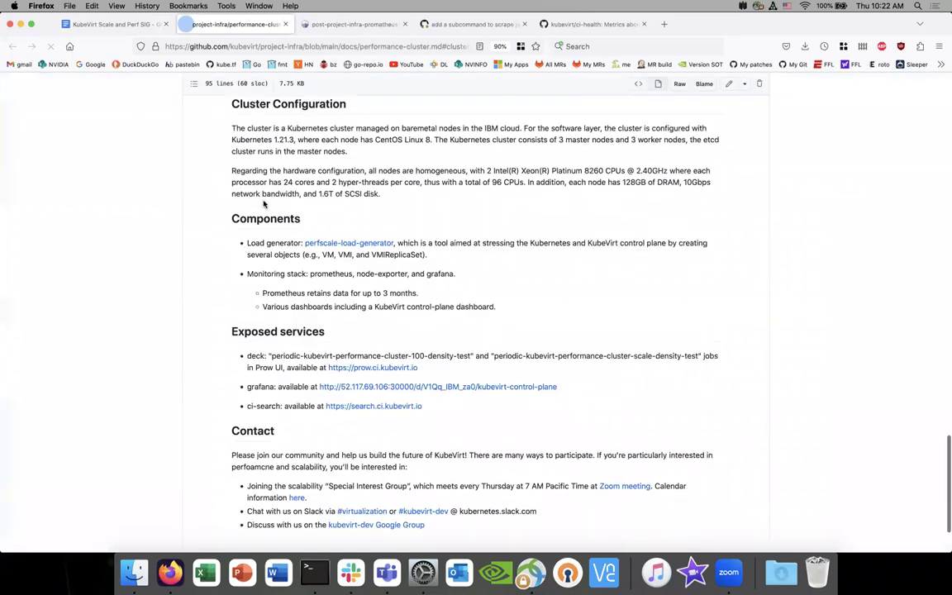
scroll(316, 235, down, 3)
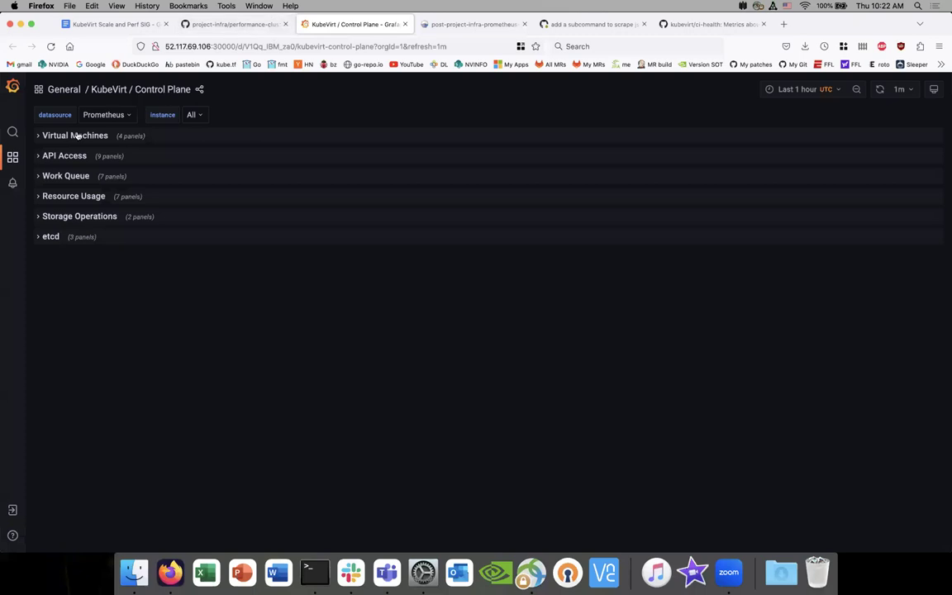
click(40, 138)
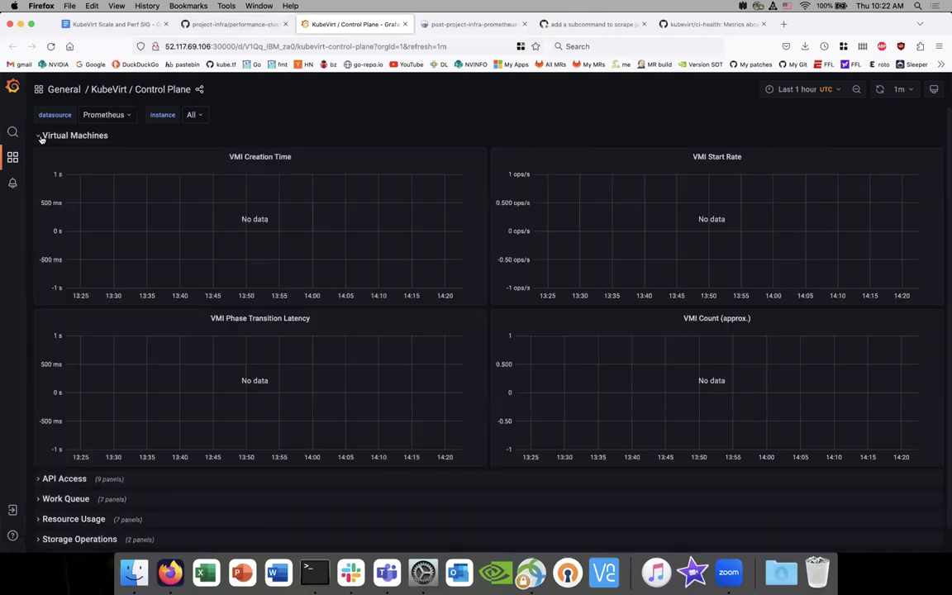
scroll(109, 200, down, 1)
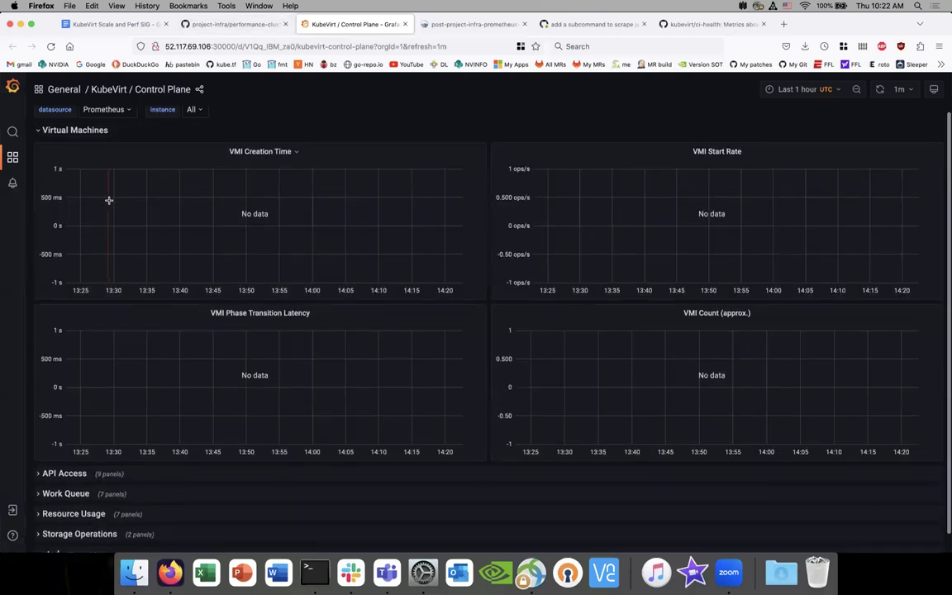
click(796, 89)
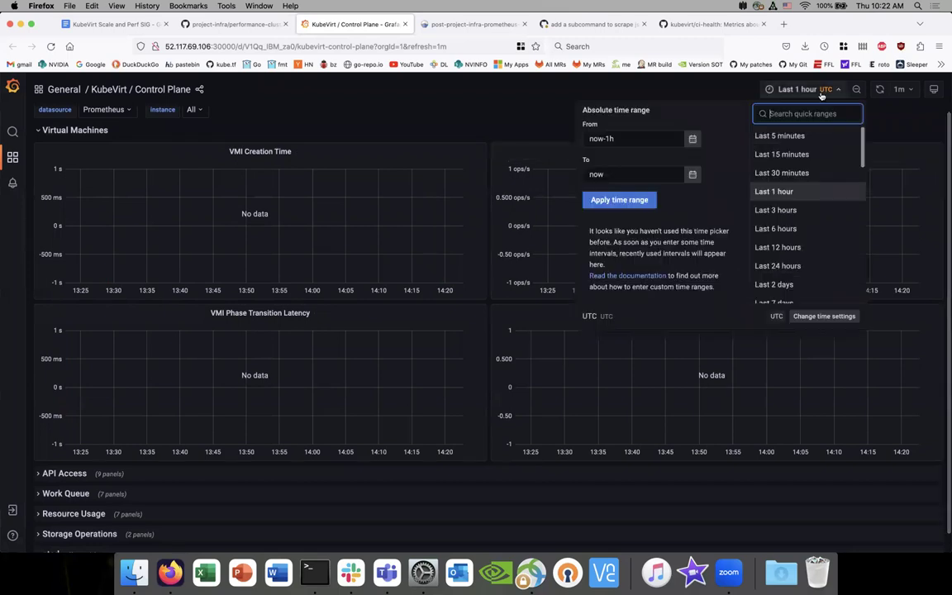
click(789, 266)
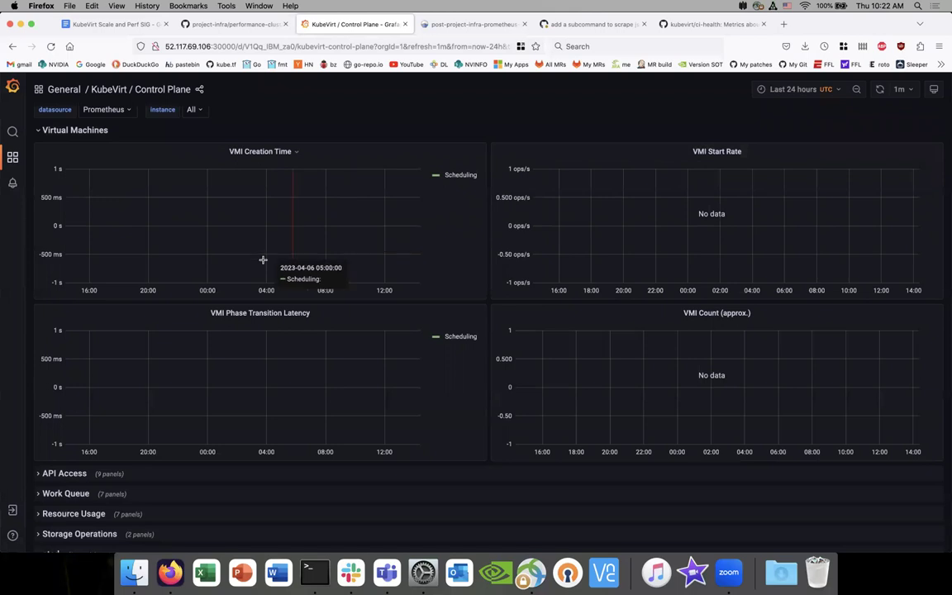
scroll(353, 271, down, 1)
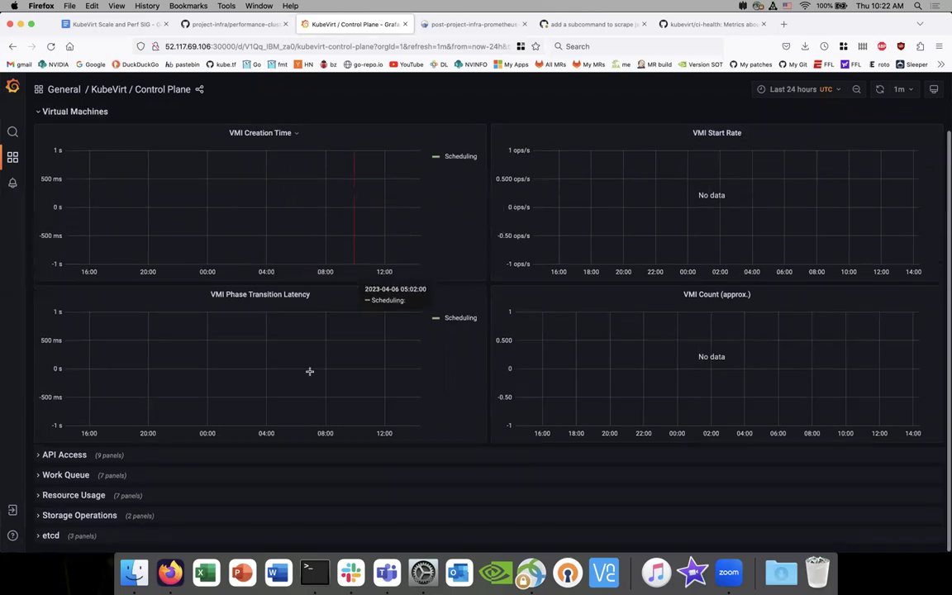
click(59, 457)
scroll(132, 353, down, 5)
scroll(145, 344, up, 2)
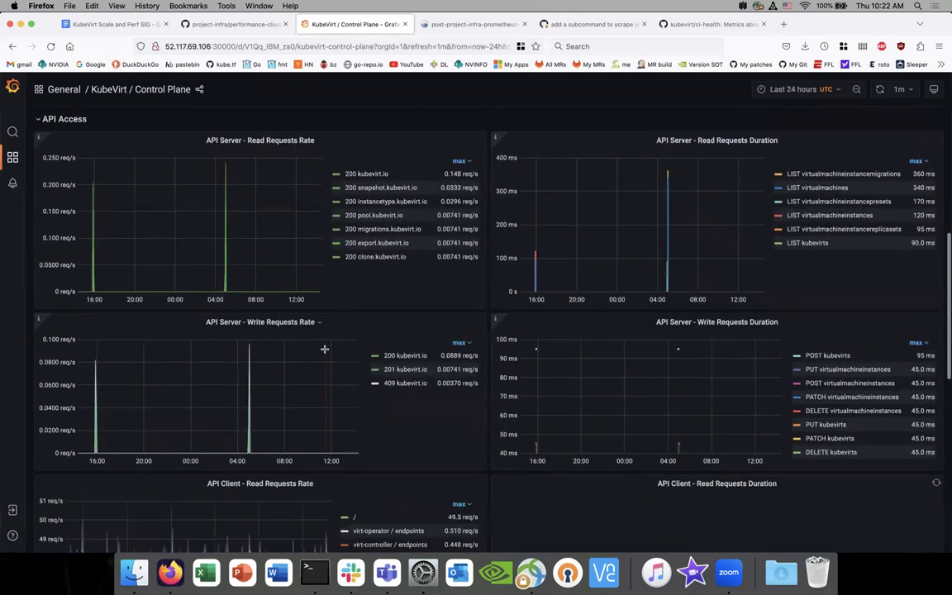
scroll(666, 342, down, 5)
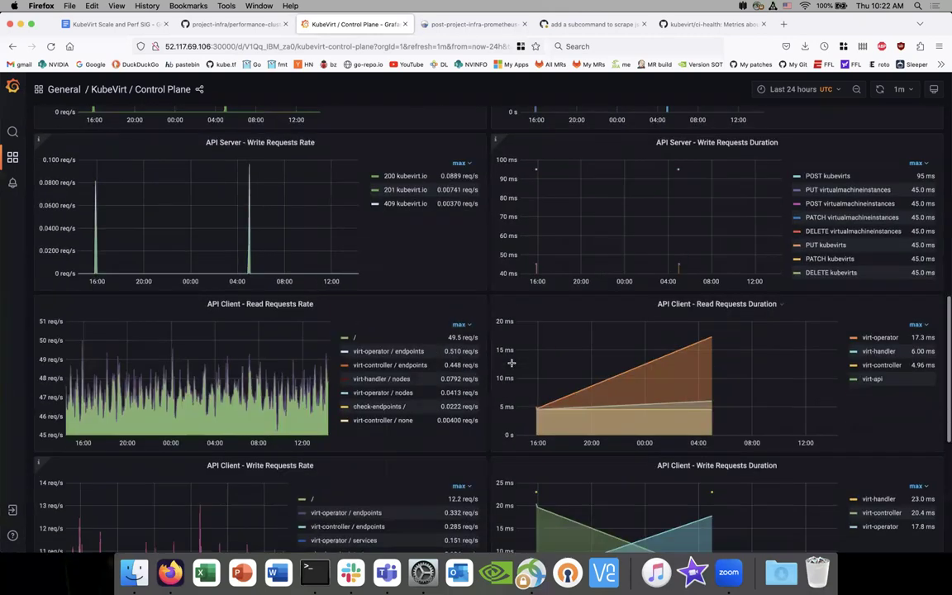
scroll(511, 362, down, 4)
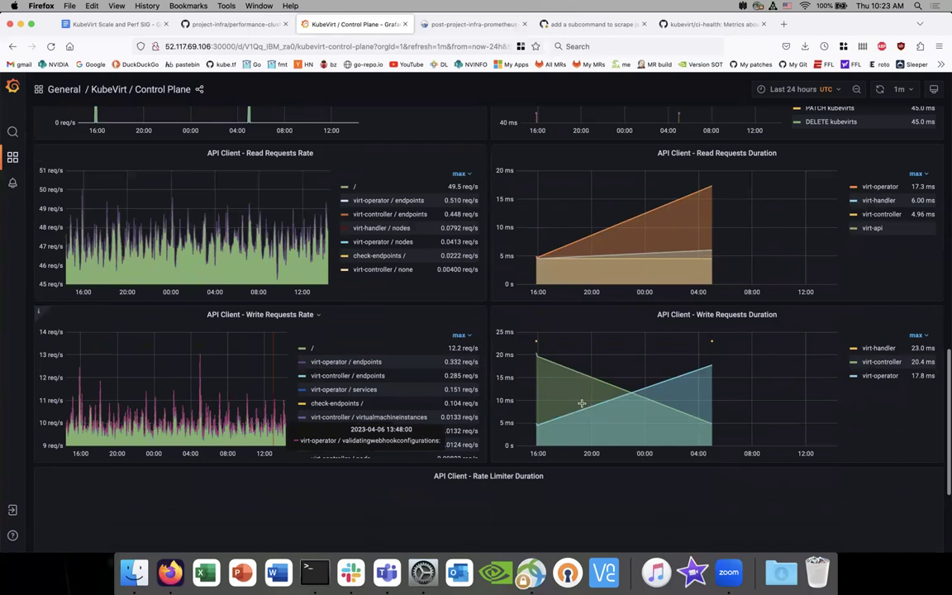
scroll(676, 393, down, 5)
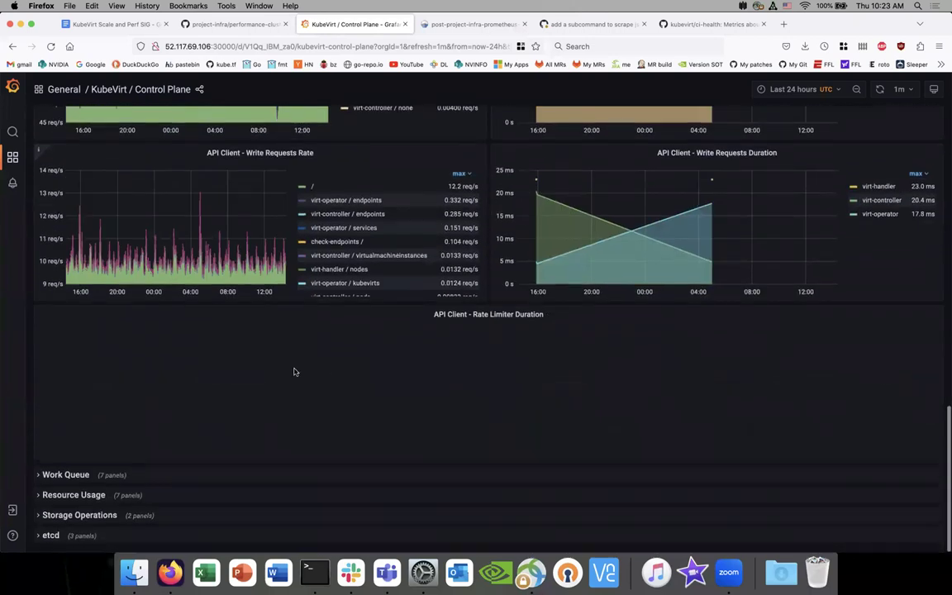
click(42, 494)
scroll(74, 425, down, 10)
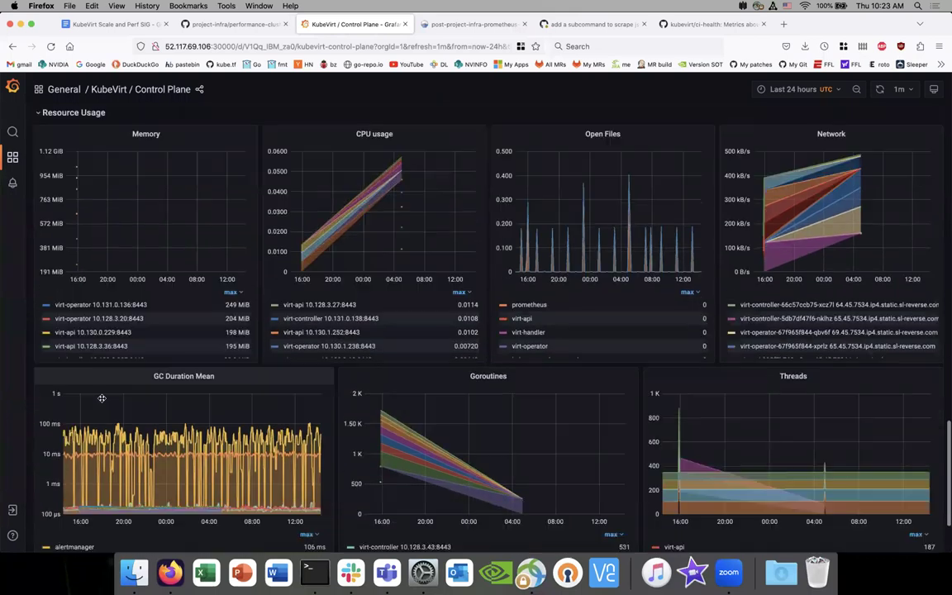
scroll(102, 398, down, 1)
scroll(226, 386, down, 2)
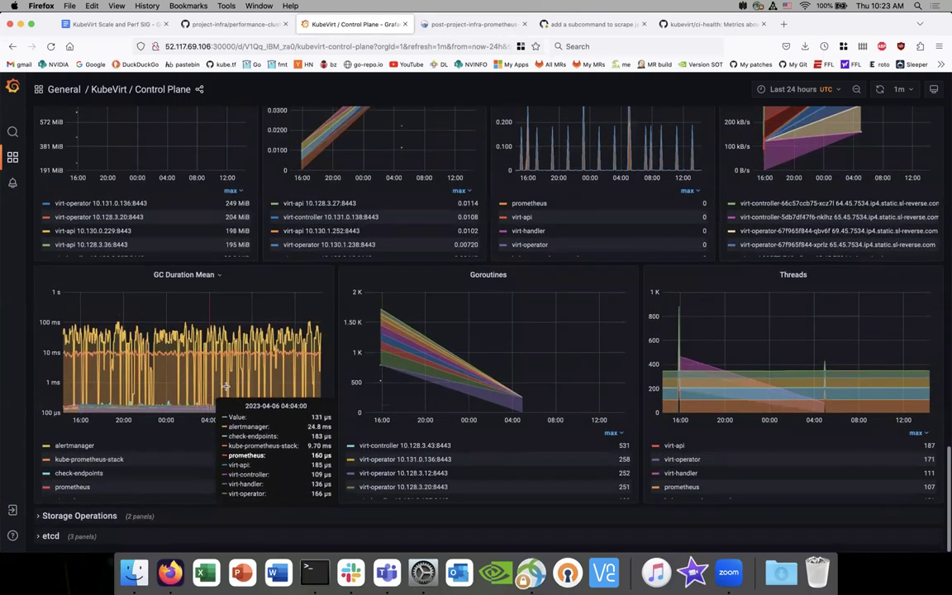
scroll(226, 387, up, 15)
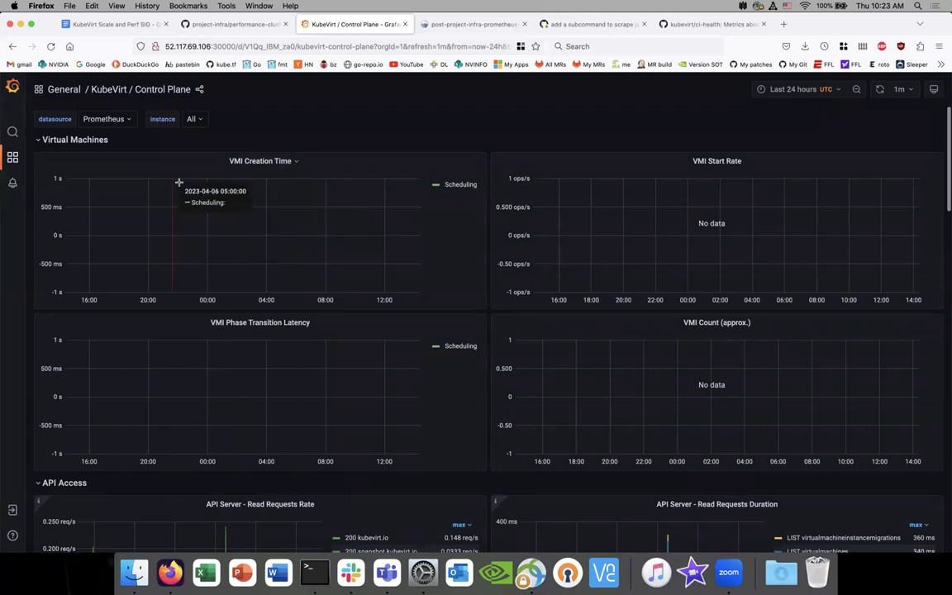
scroll(678, 173, down, 1)
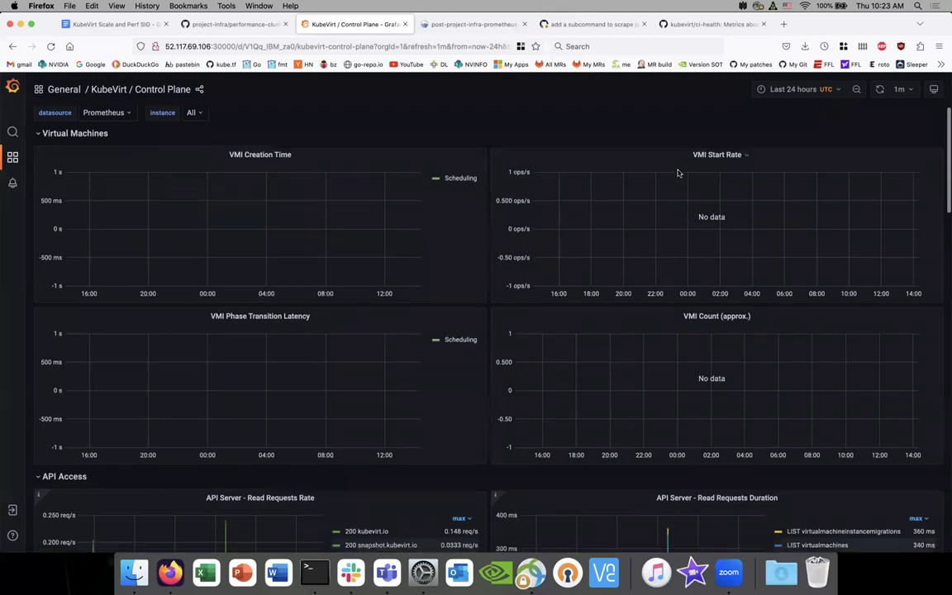
scroll(678, 173, down, 3)
scroll(434, 198, down, 2)
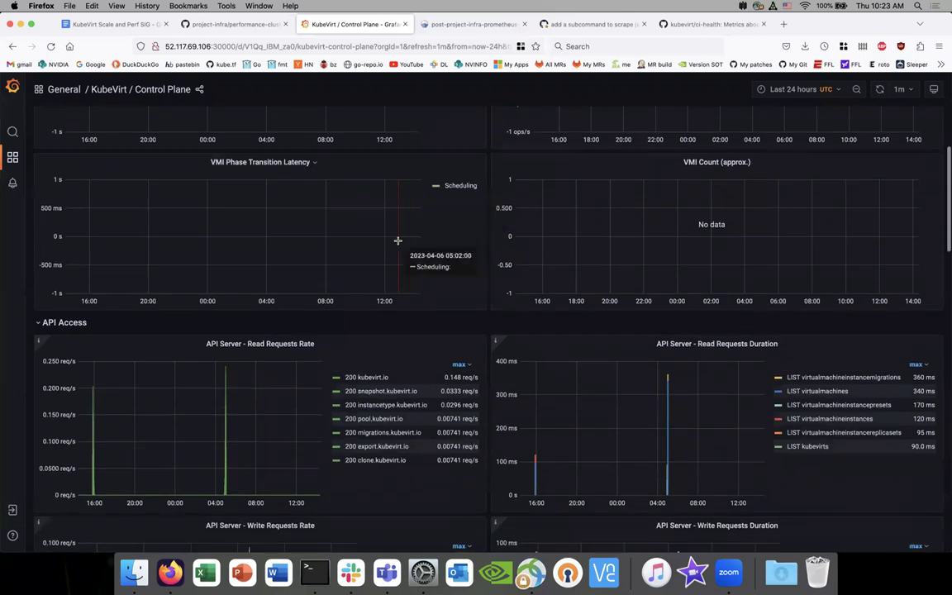
scroll(397, 240, down, 1)
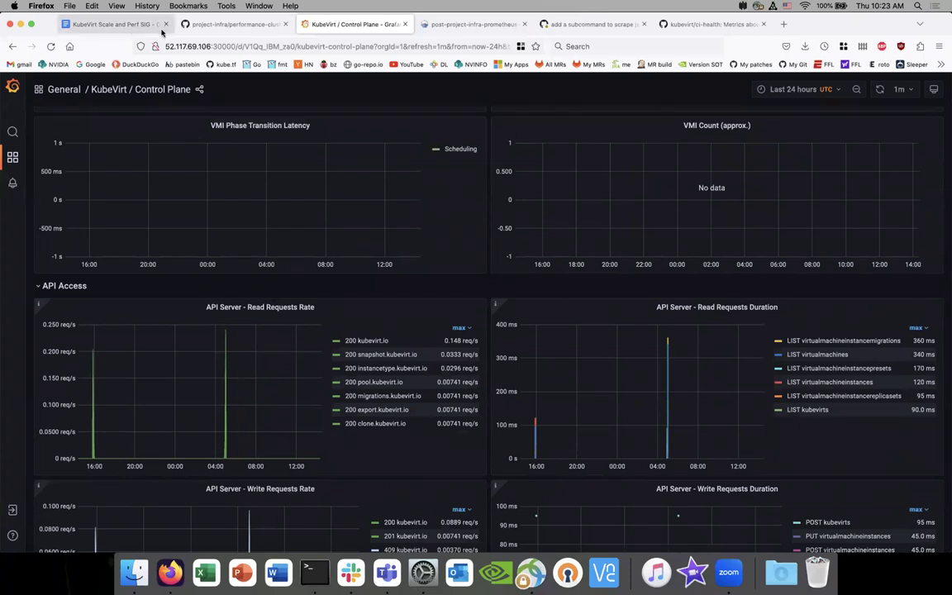
- Open the periodic-kubevirt-performance-cluster-scale-density-test job results in TestGrid
click(128, 25)
scroll(403, 368, up, 5)
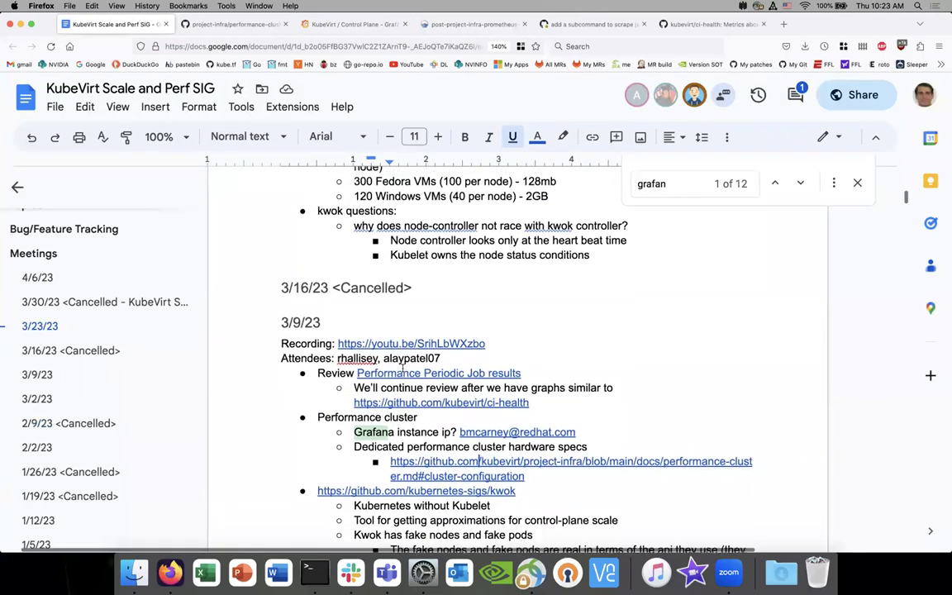
scroll(403, 368, up, 10)
scroll(402, 365, down, 5)
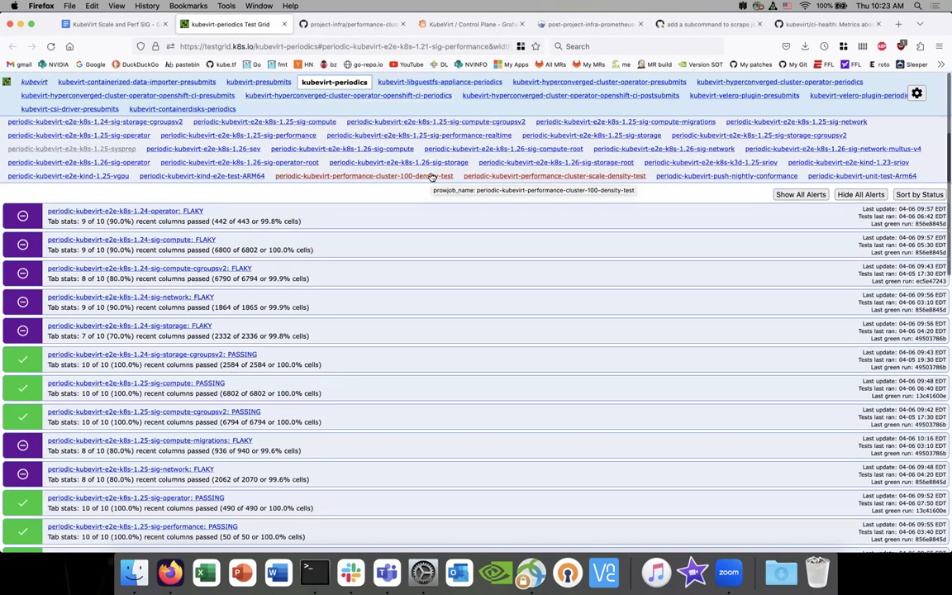
right_click(506, 183)
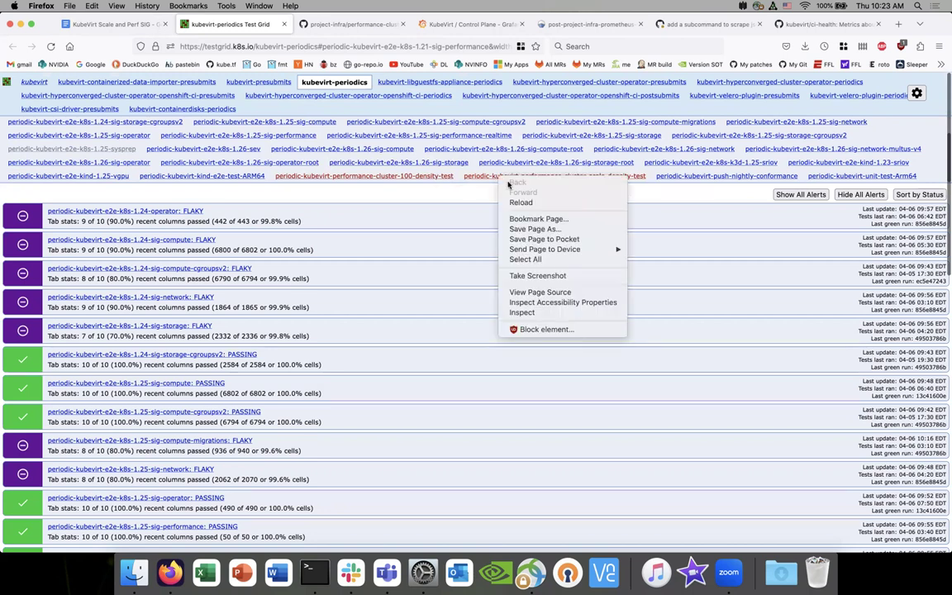
click(481, 178)
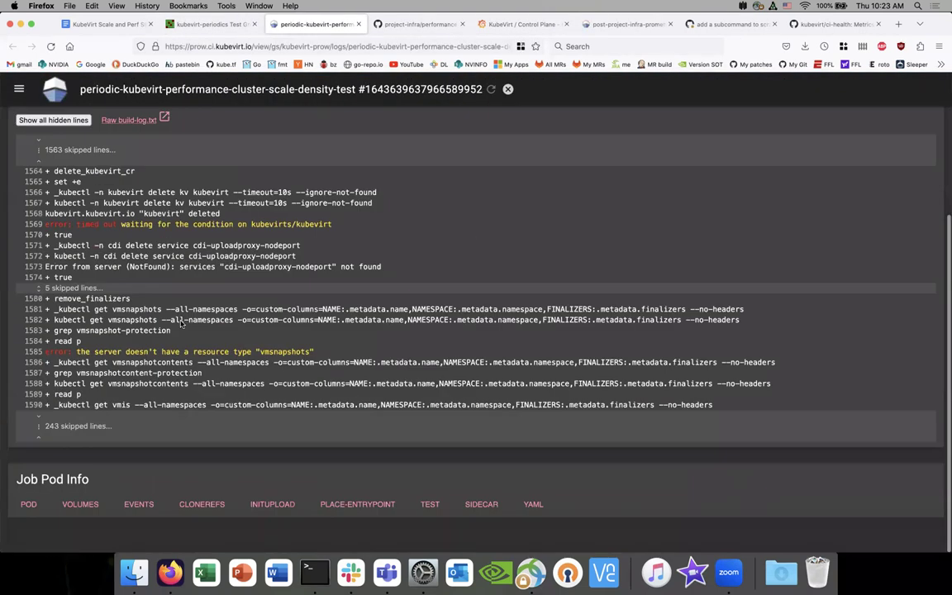
- Expand the hidden log lines and inspect the 'date: invalid date' error on line 1437
click(97, 307)
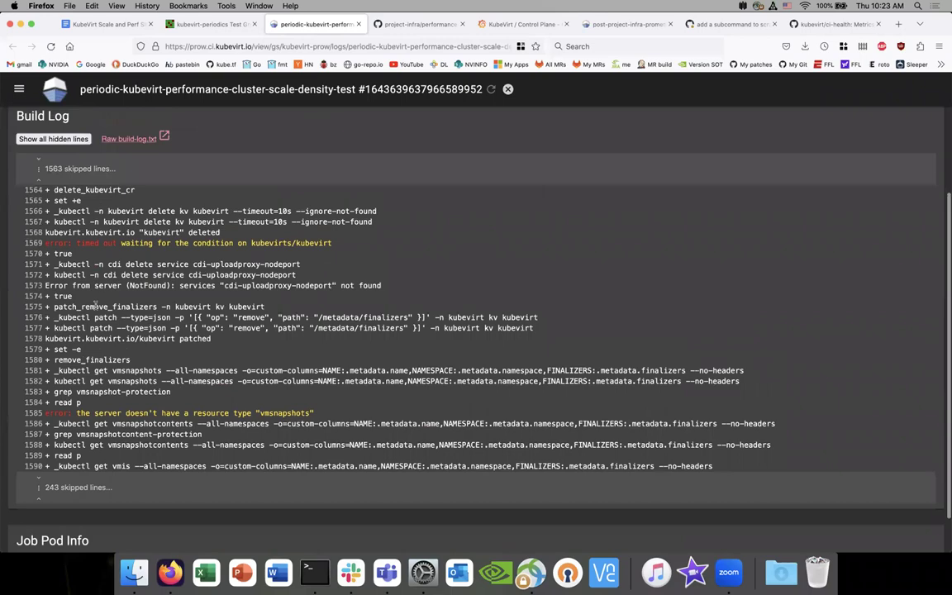
scroll(114, 306, up, 1)
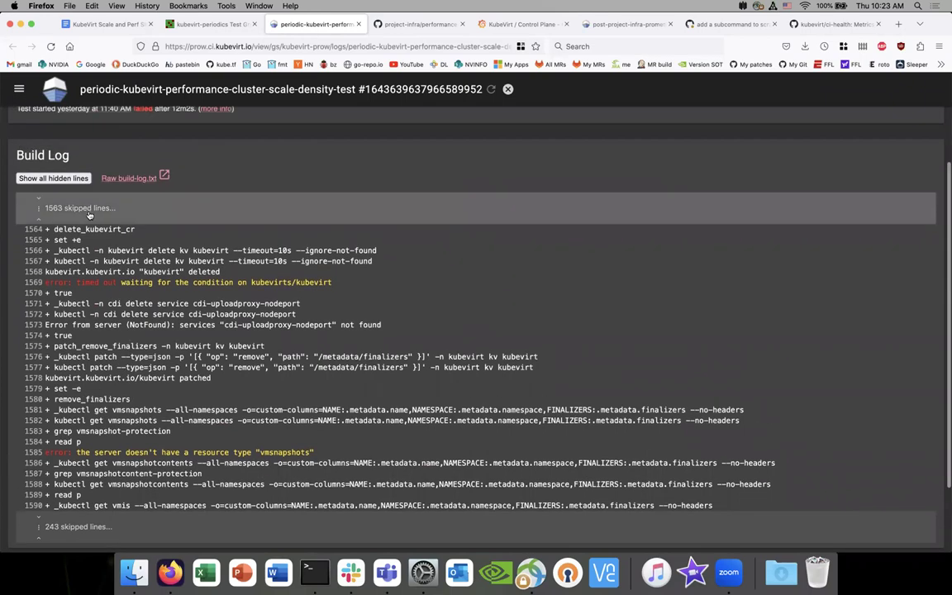
scroll(114, 260, down, 20)
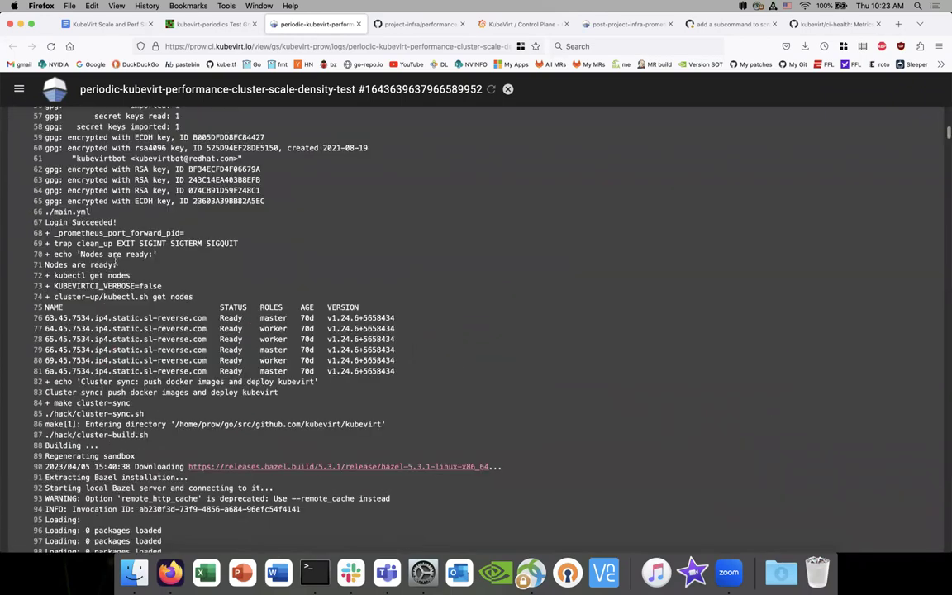
scroll(114, 261, down, 15)
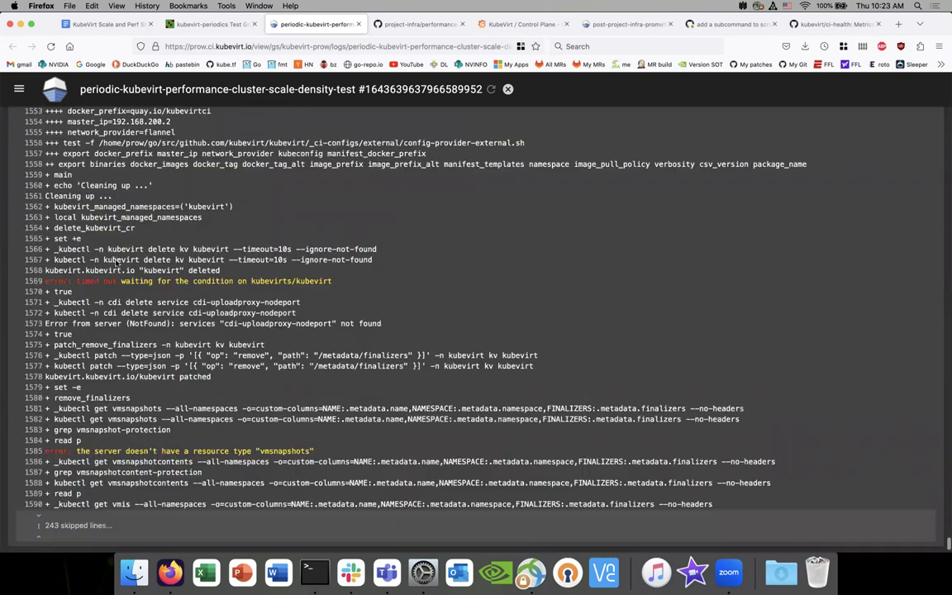
scroll(117, 263, up, 15)
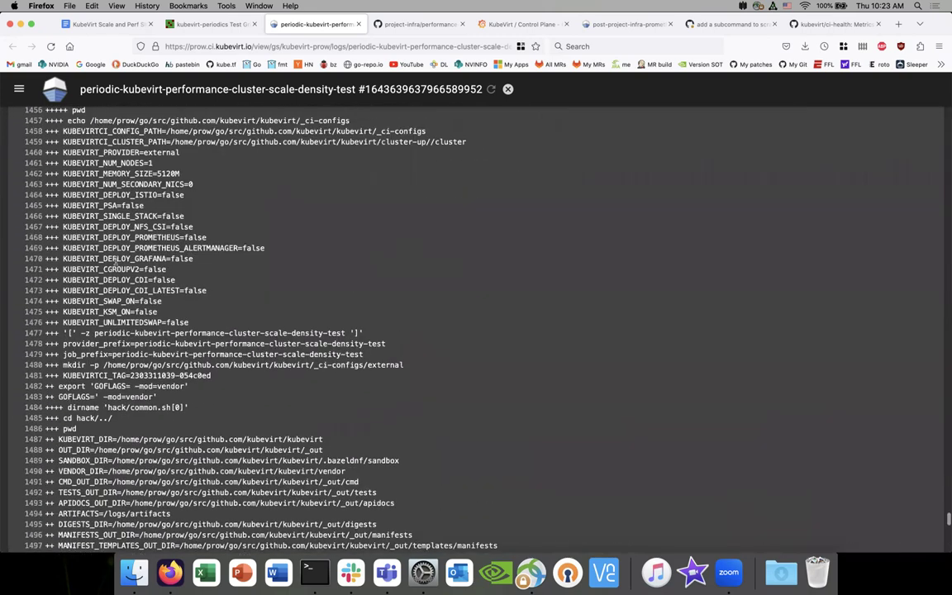
scroll(117, 262, up, 1)
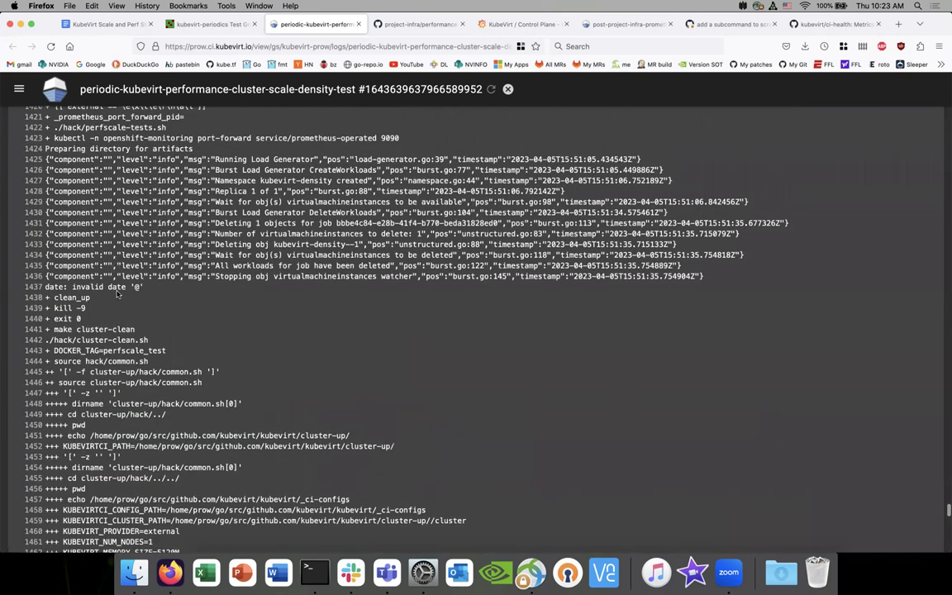
triple_click(117, 289)
scroll(117, 291, up, 3)
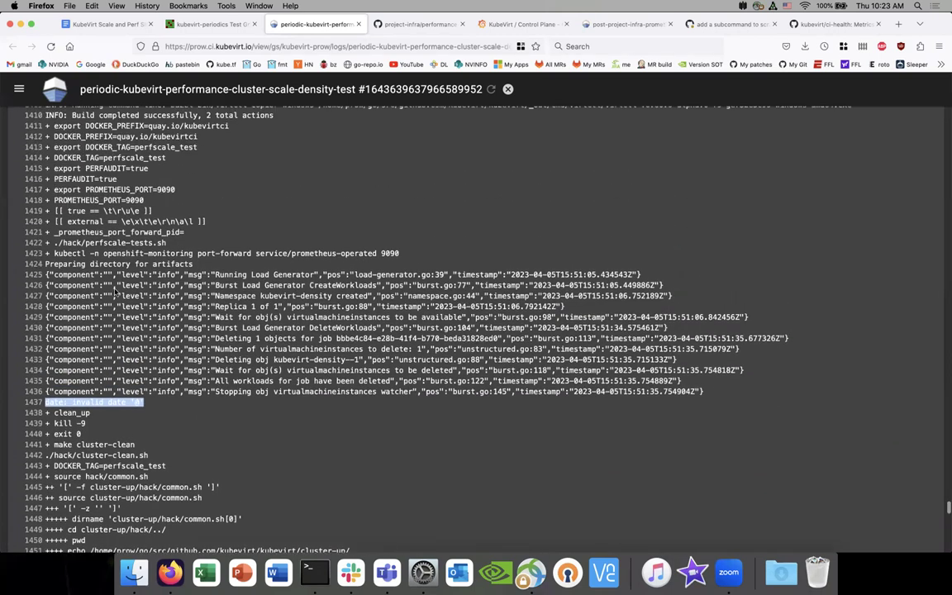
scroll(117, 291, up, 2)
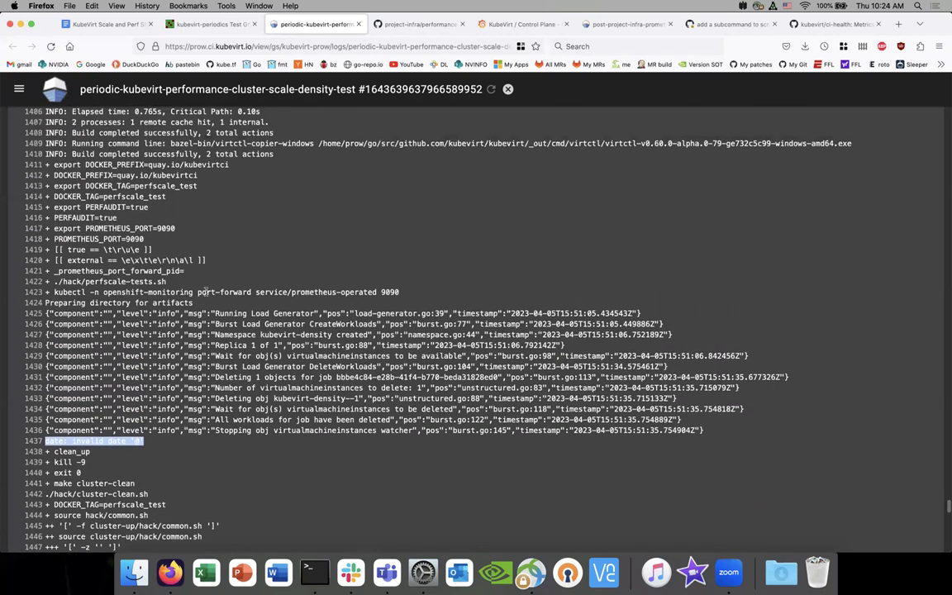
scroll(147, 296, down, 3)
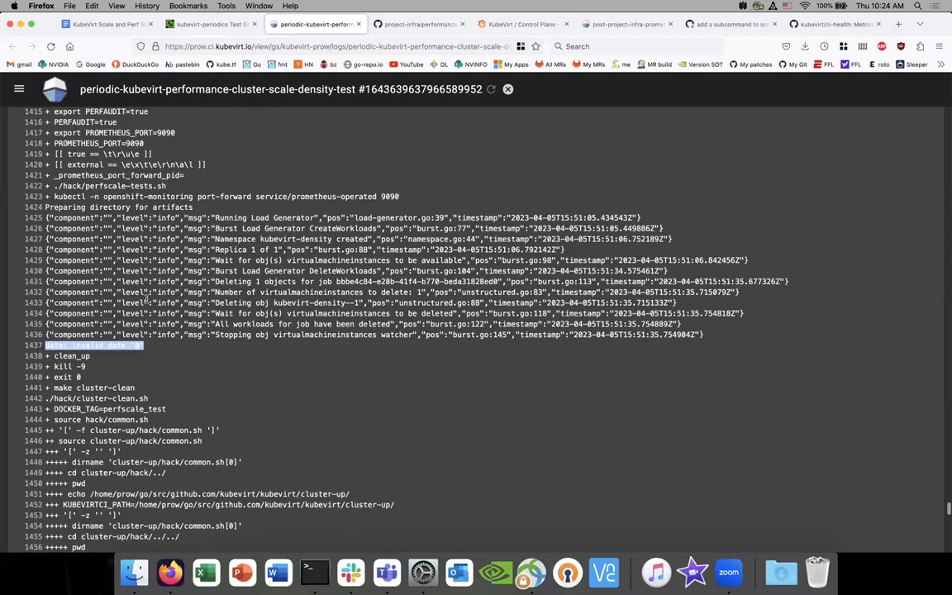
click(146, 348)
- Review the perfscale load-generator output, marking 'monitoring' and 'virtualmachineinstances' on line 1436
scroll(82, 347, down, 1)
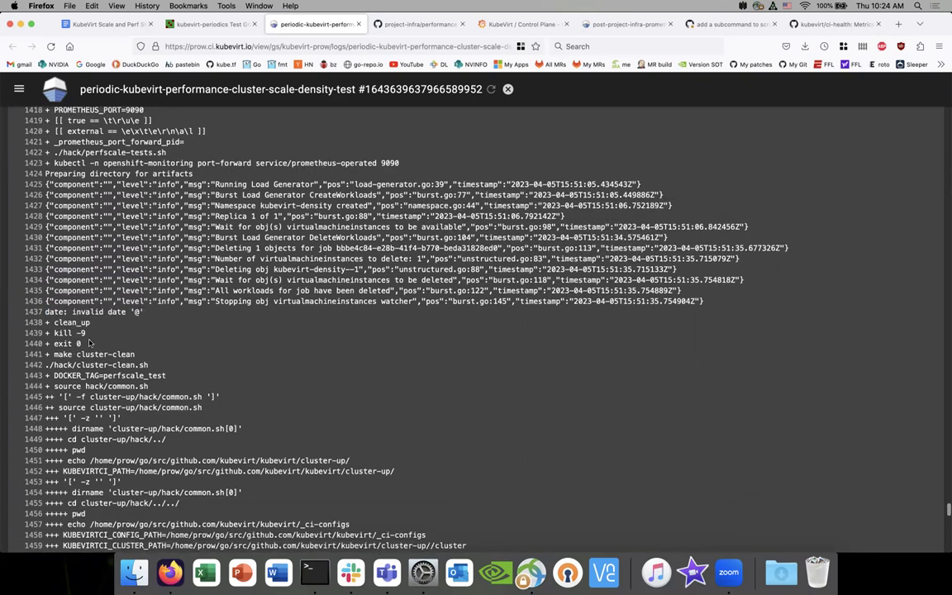
scroll(93, 339, down, 10)
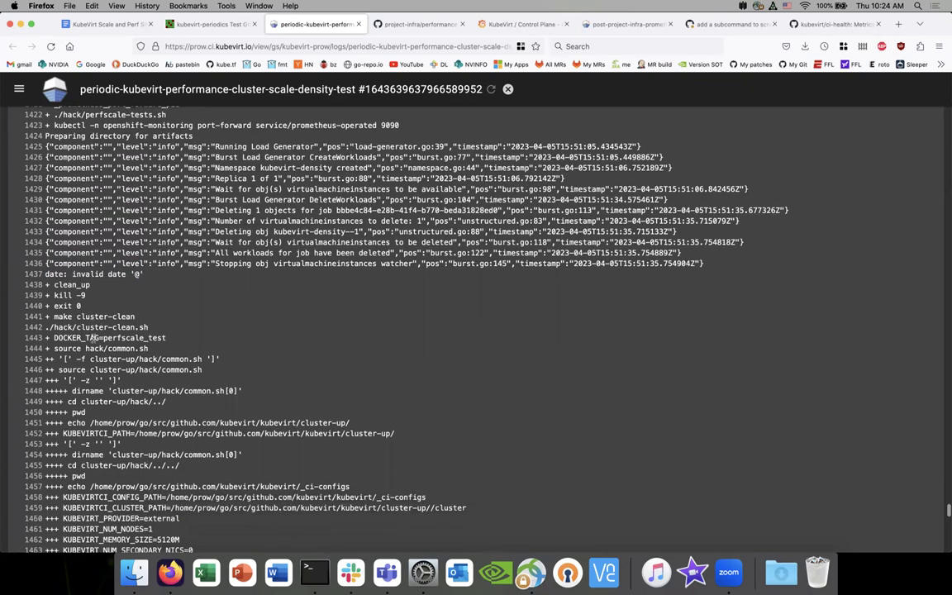
scroll(93, 338, up, 15)
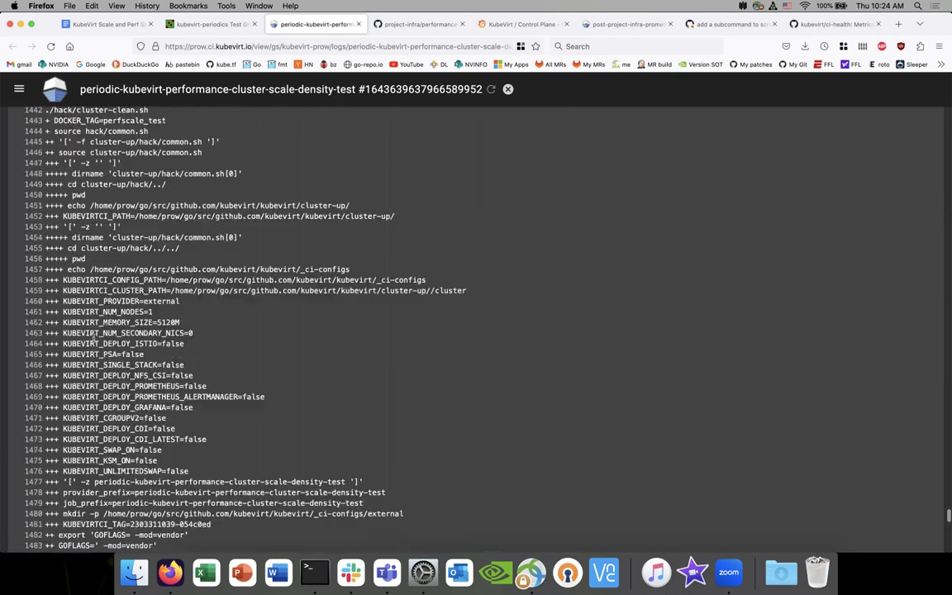
scroll(94, 337, up, 5)
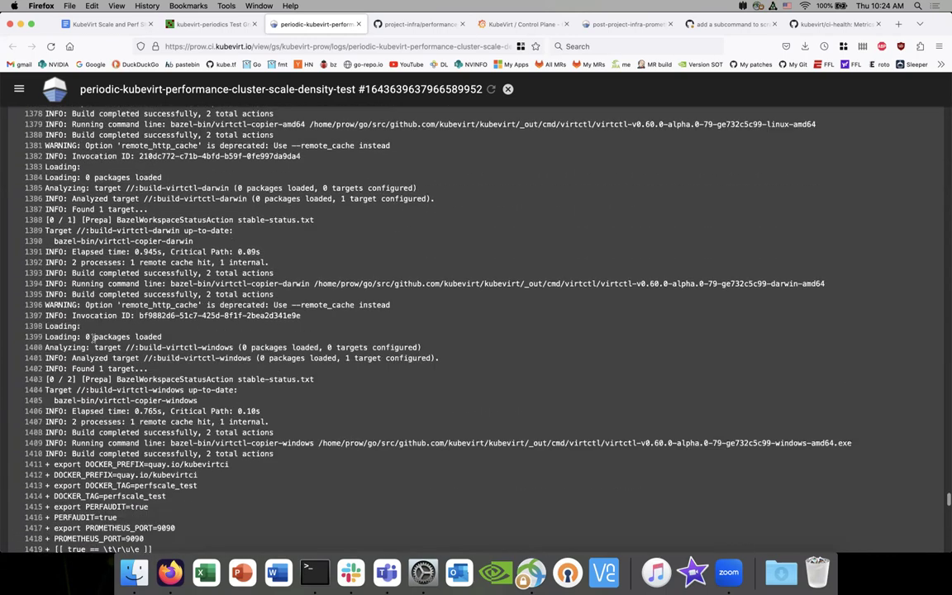
scroll(93, 337, up, 11)
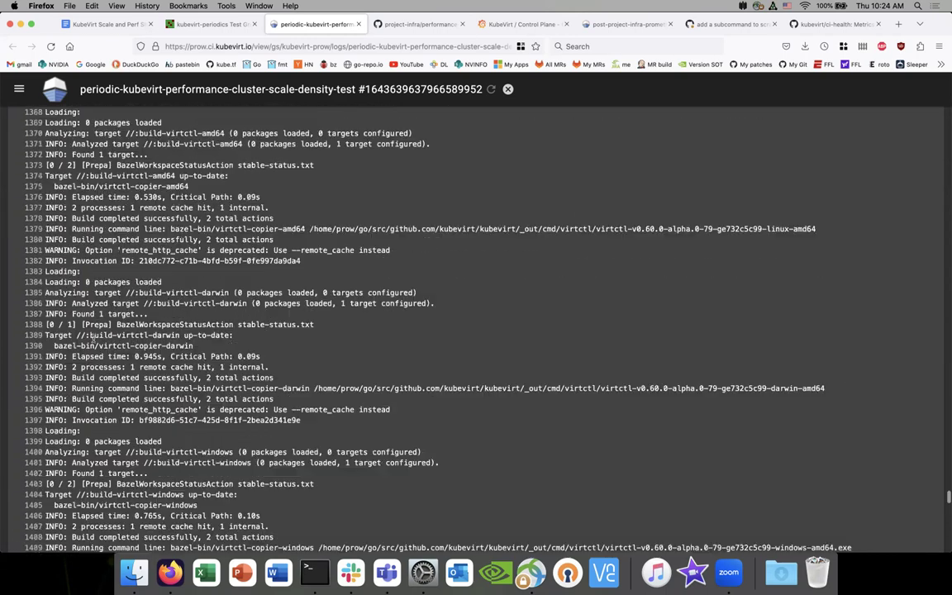
scroll(94, 338, up, 20)
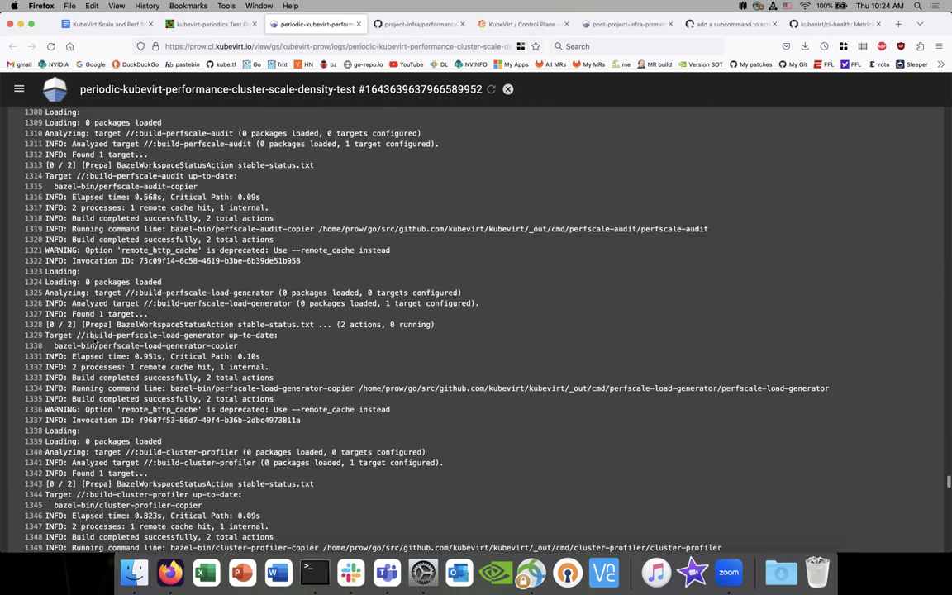
scroll(94, 339, up, 20)
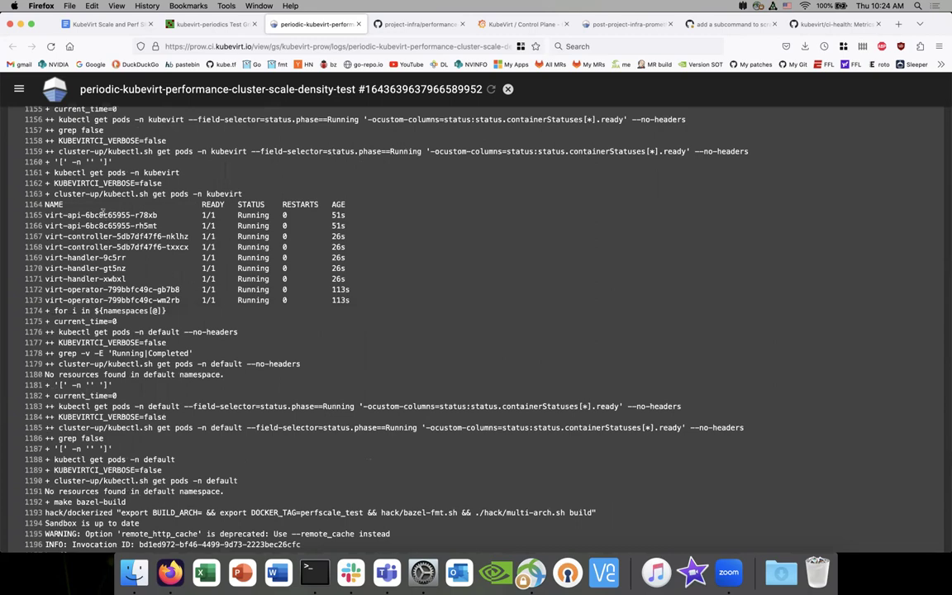
scroll(106, 248, down, 14)
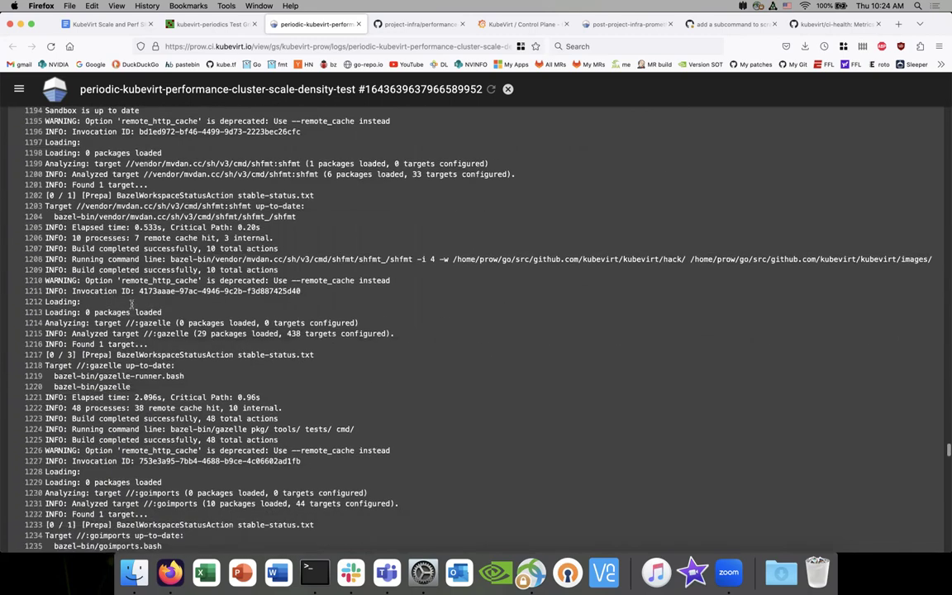
scroll(132, 304, down, 14)
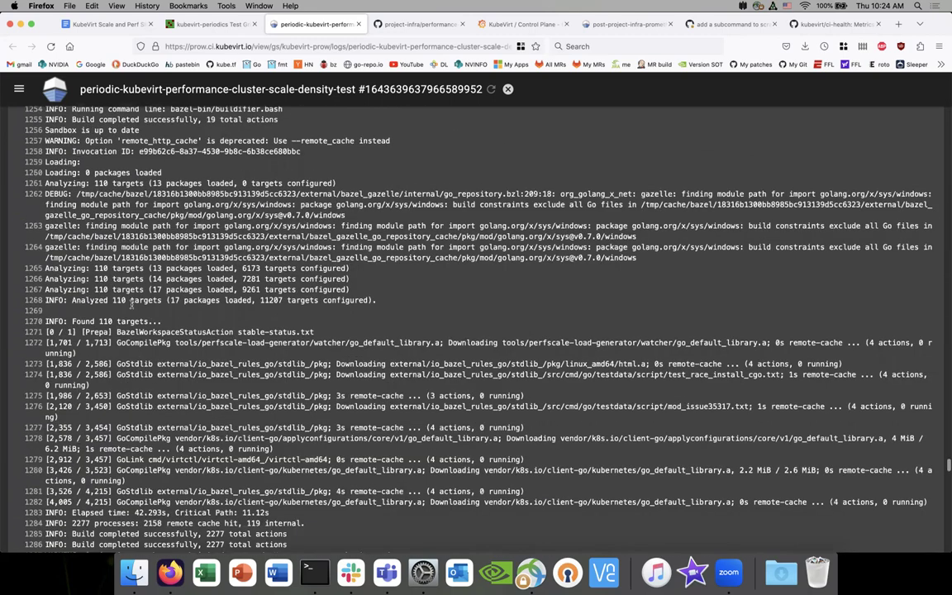
scroll(131, 304, down, 6)
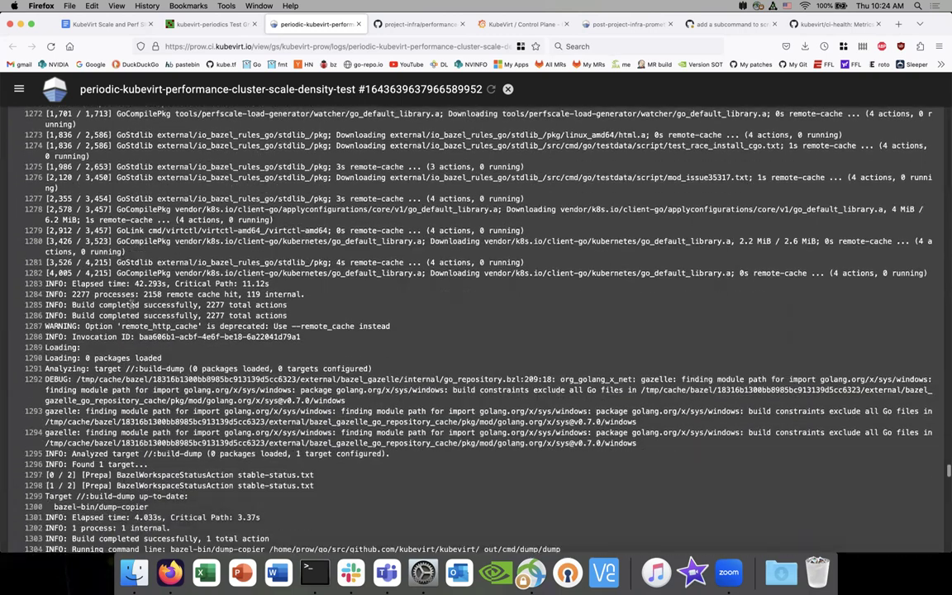
scroll(131, 304, down, 4)
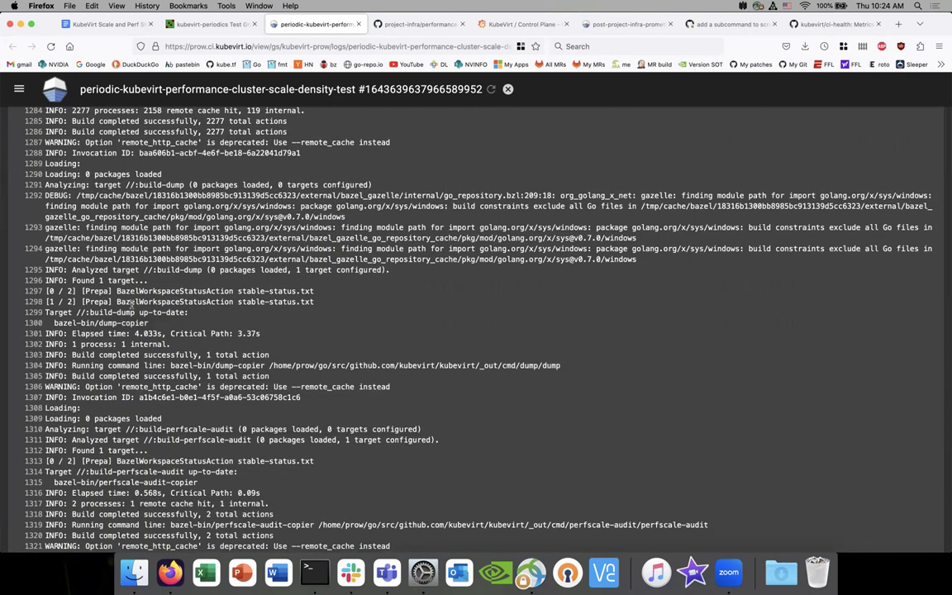
scroll(131, 305, down, 5)
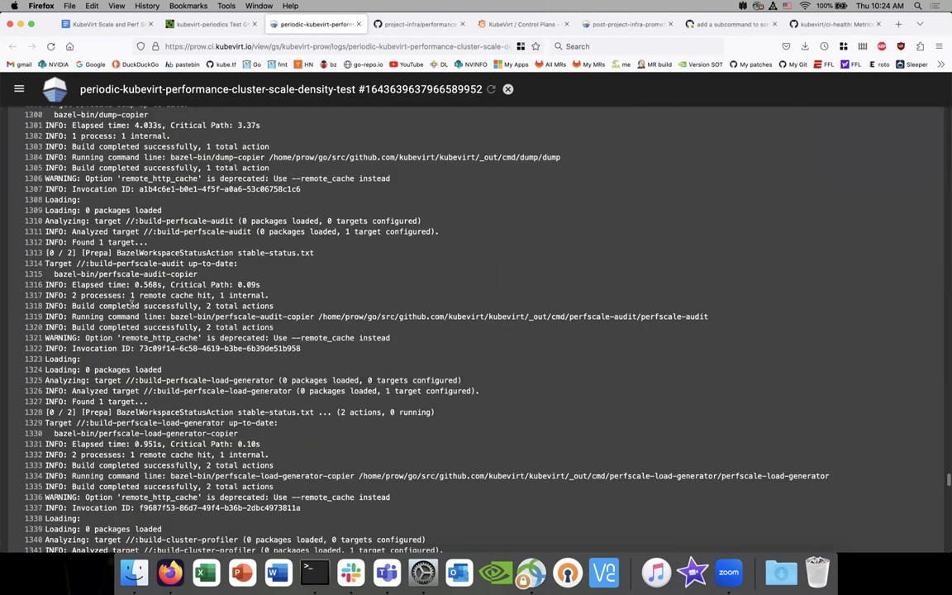
scroll(131, 305, down, 6)
scroll(132, 305, down, 5)
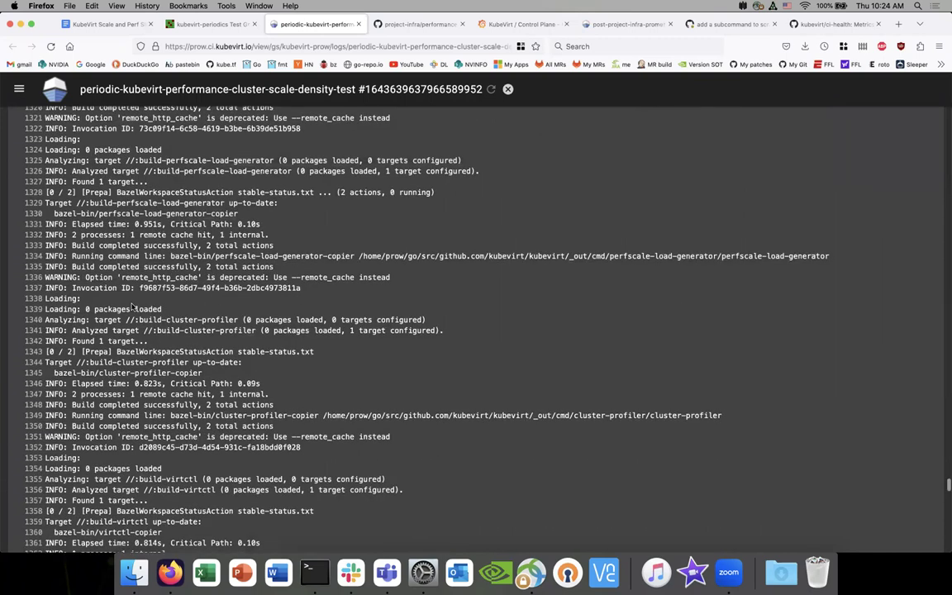
scroll(131, 304, down, 5)
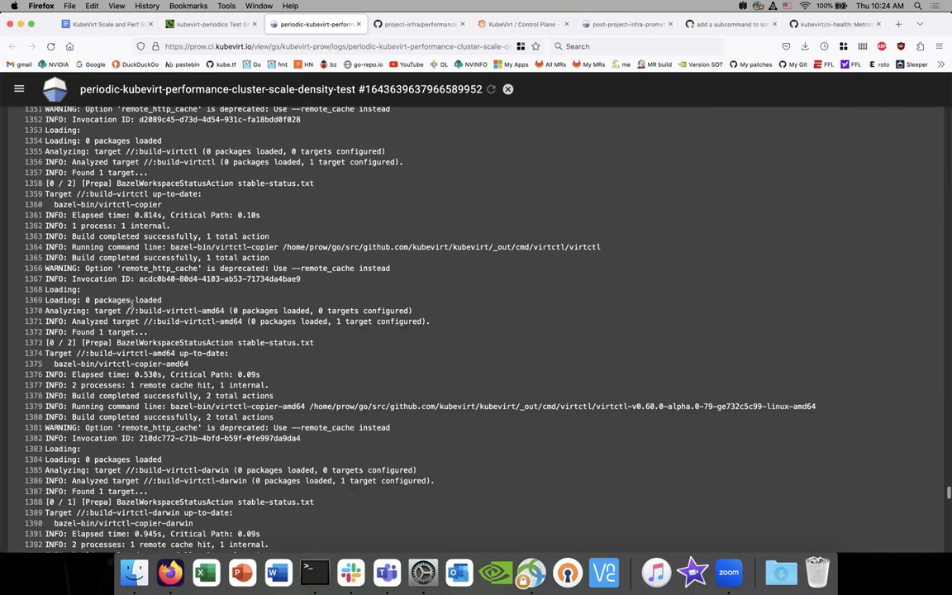
scroll(131, 304, down, 8)
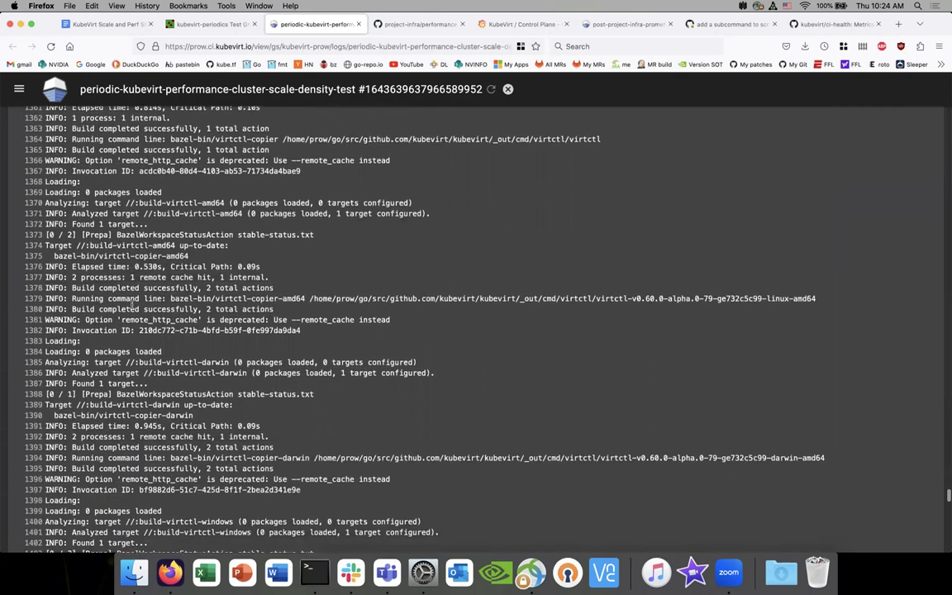
scroll(132, 304, down, 5)
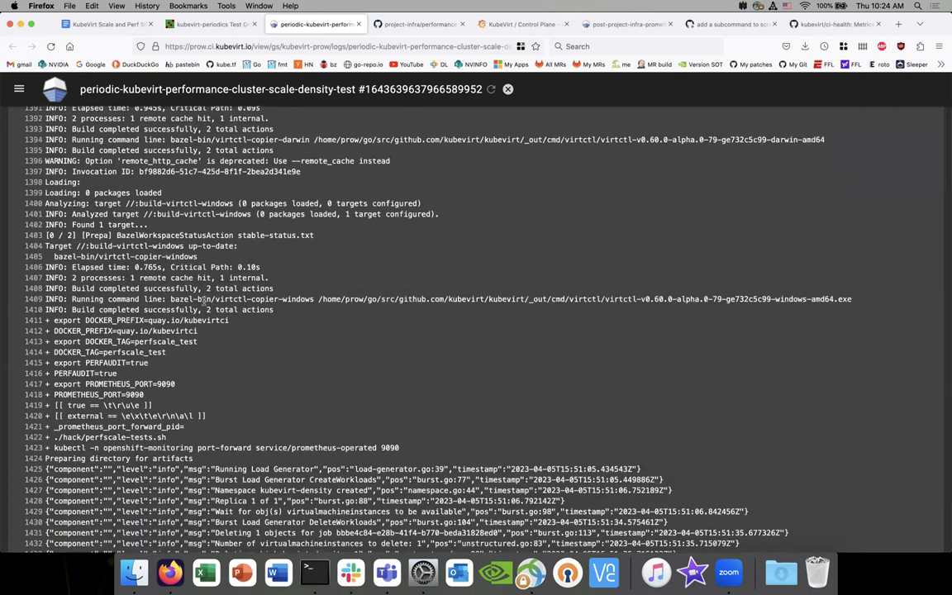
scroll(203, 317, down, 6)
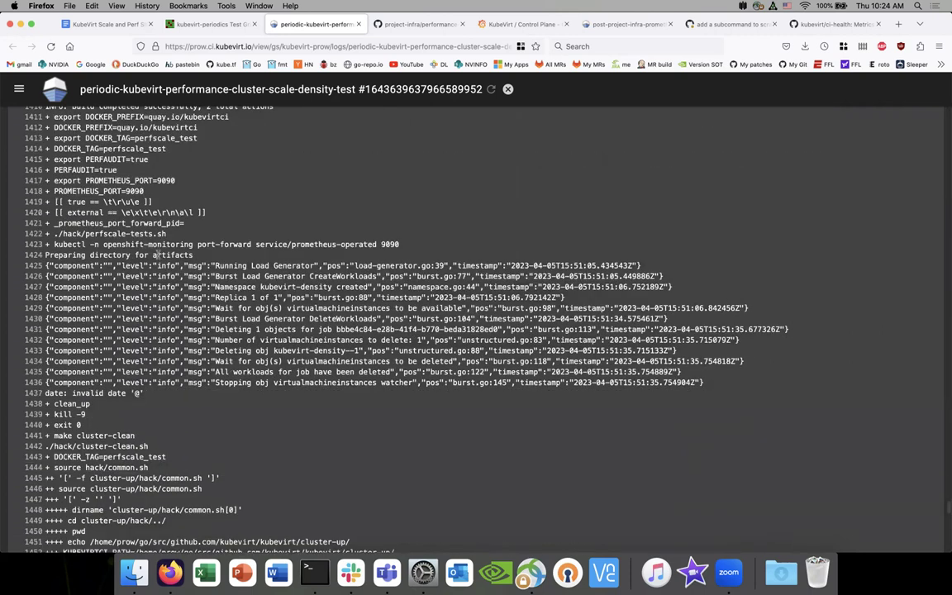
double_click(171, 244)
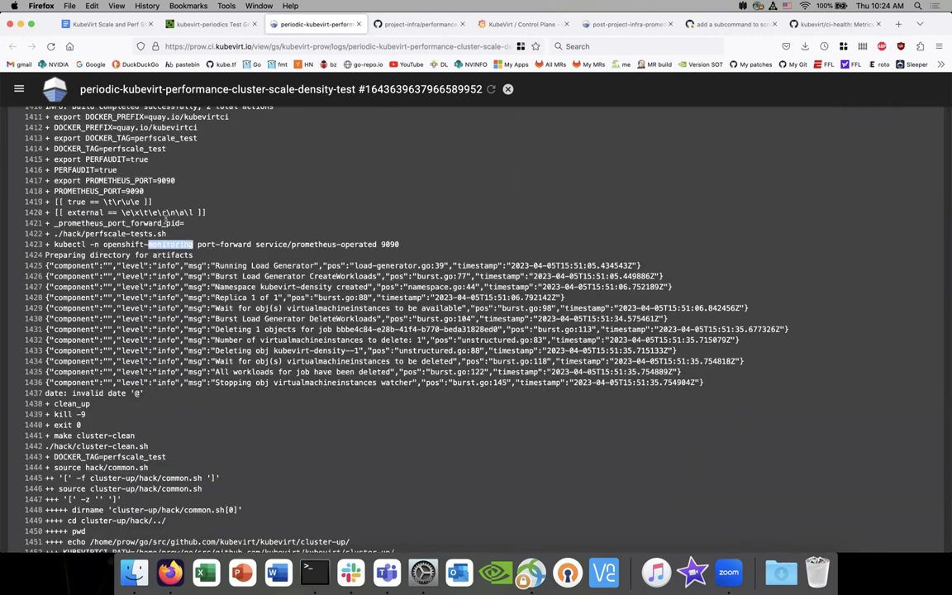
click(189, 279)
scroll(284, 283, down, 1)
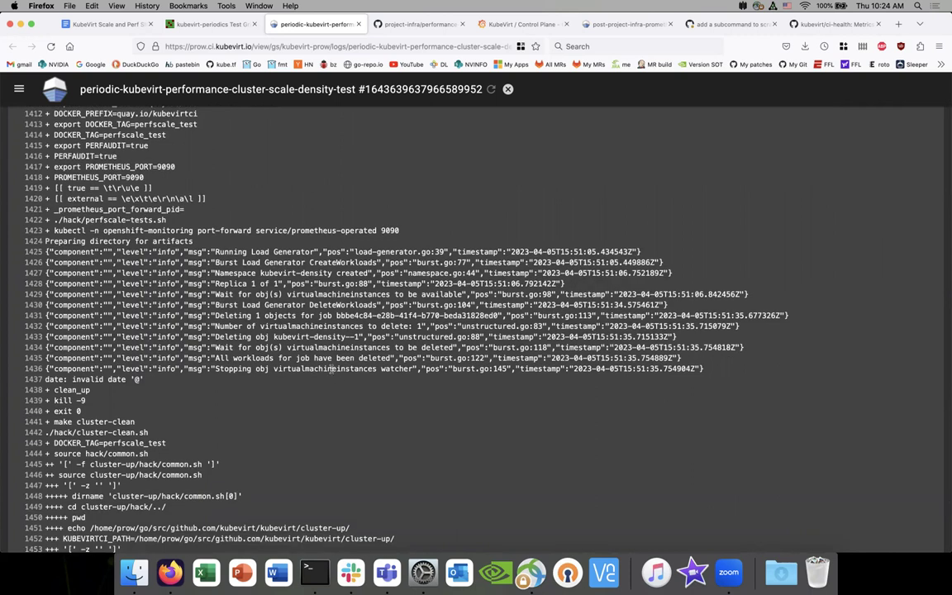
double_click(331, 368)
click(303, 337)
- Examine the timed-out waiting error, the make cluster-clean line and the lines ending at the invalid date message
scroll(257, 295, down, 3)
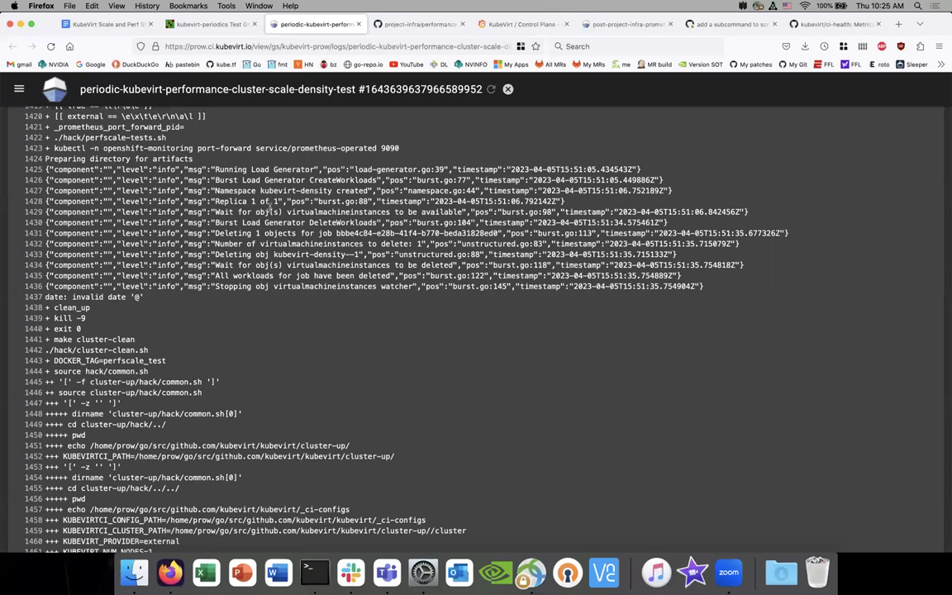
scroll(270, 210, down, 4)
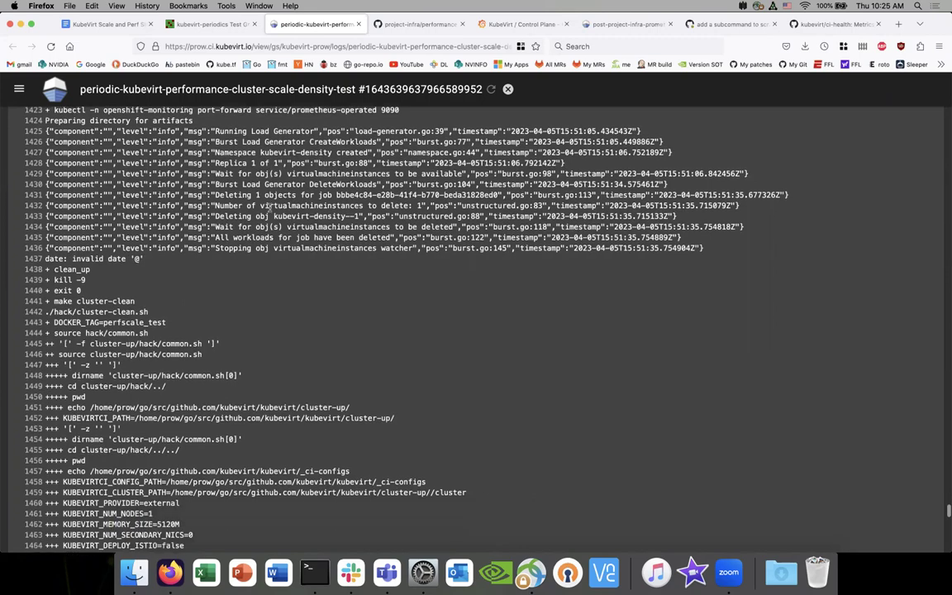
scroll(269, 211, down, 20)
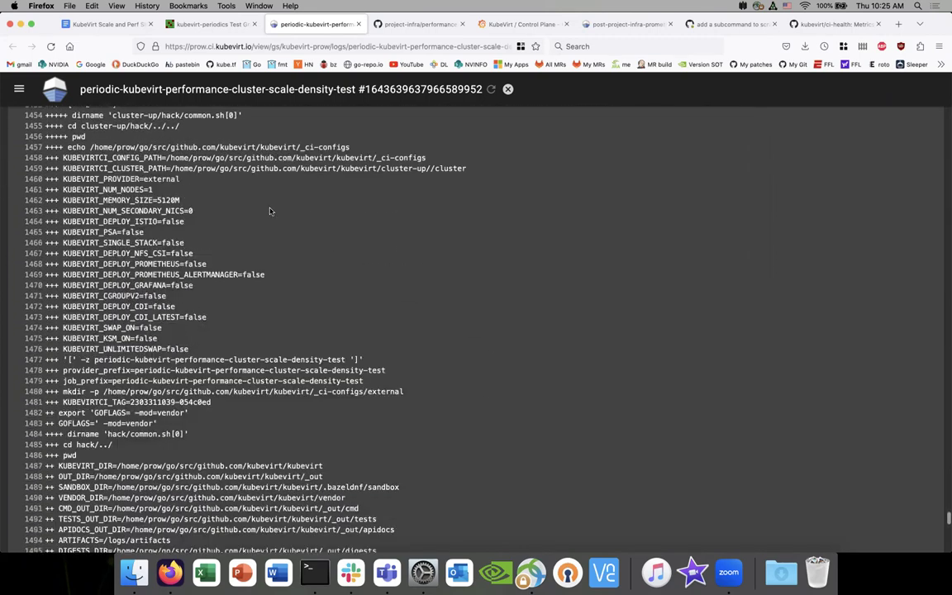
scroll(269, 211, down, 10)
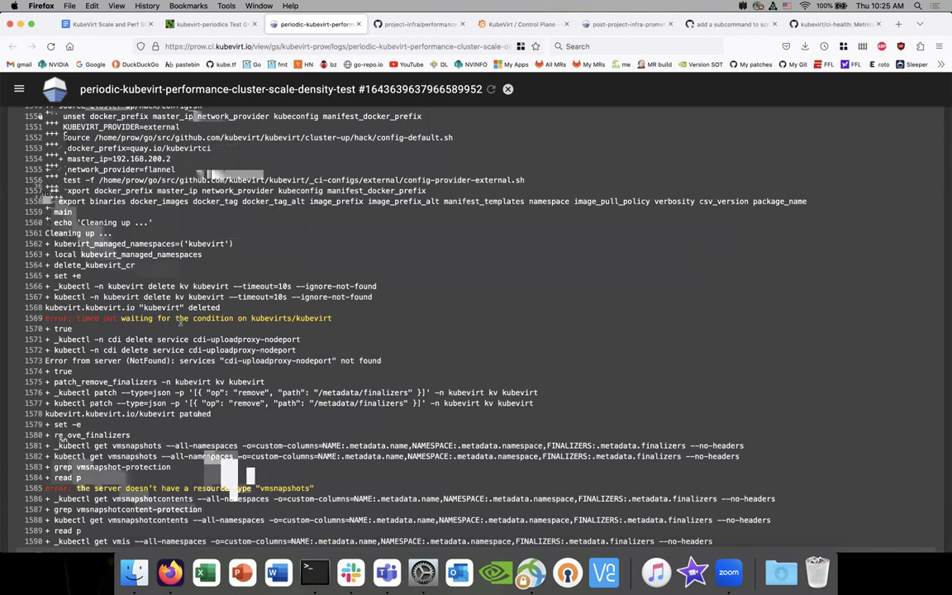
double_click(181, 320)
scroll(176, 295, up, 20)
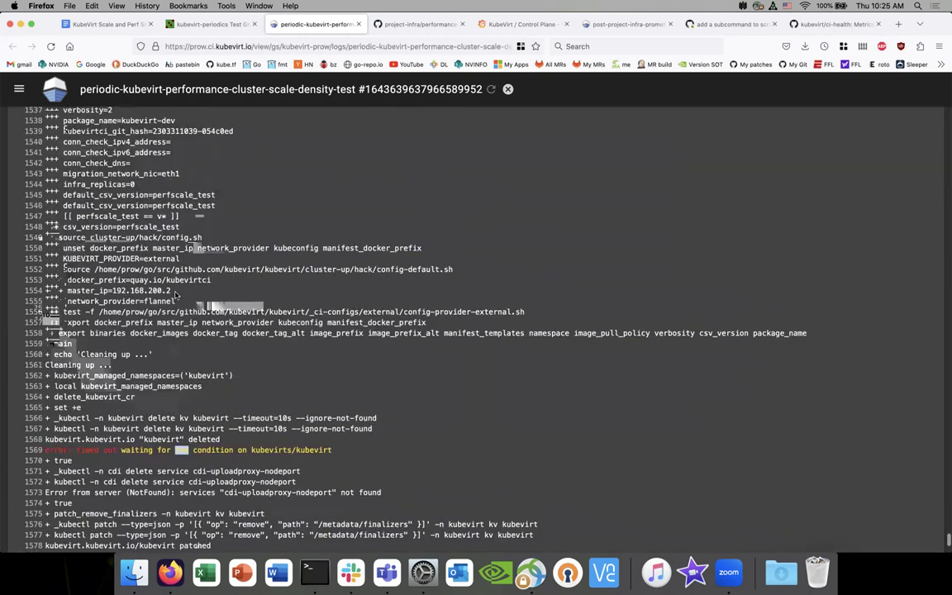
scroll(176, 294, up, 16)
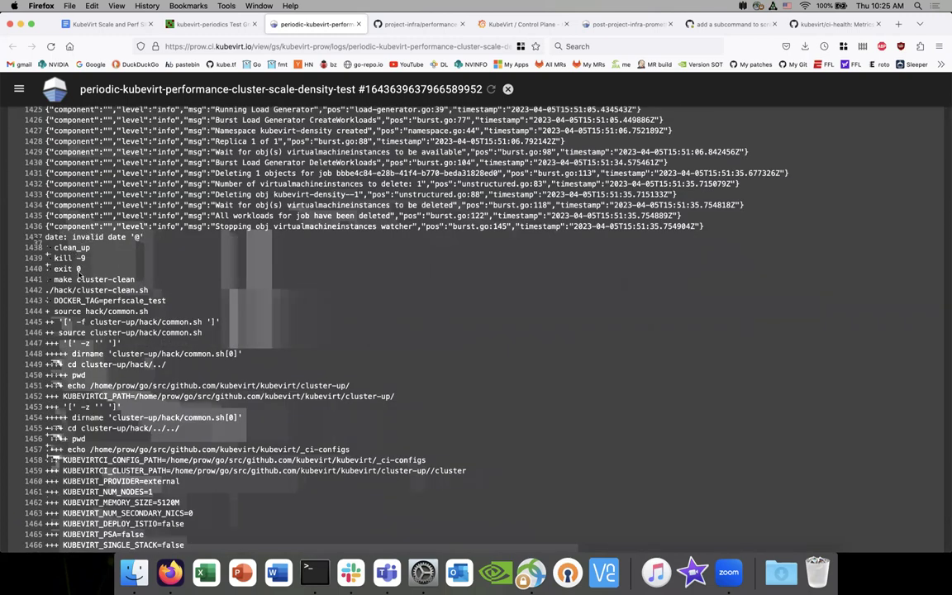
triple_click(97, 279)
scroll(147, 304, down, 3)
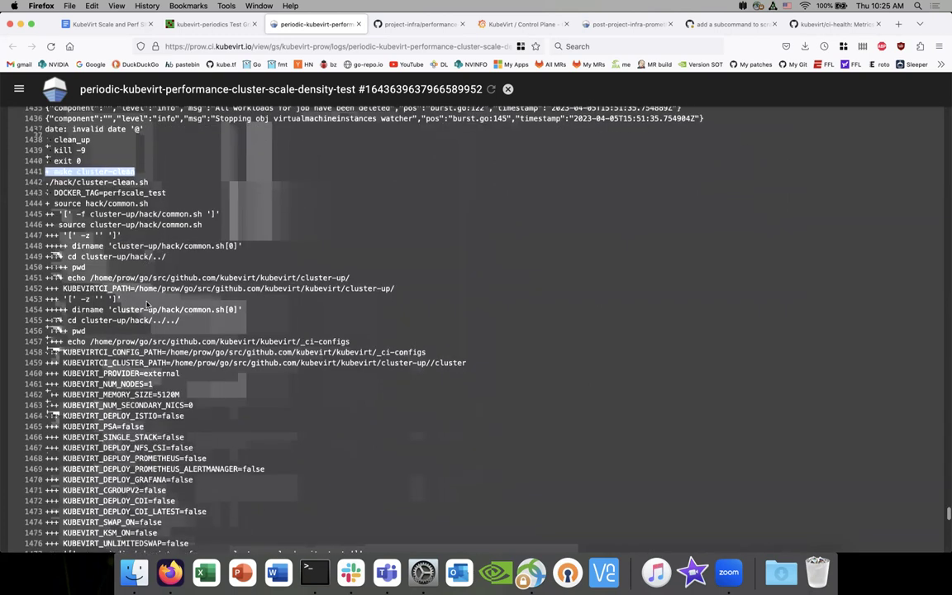
scroll(147, 305, up, 5)
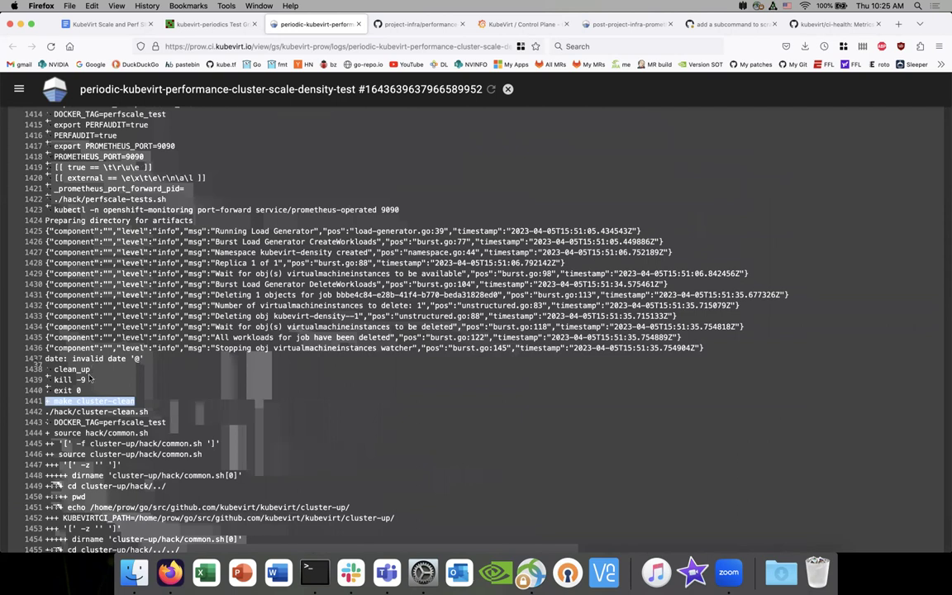
drag(47, 360, 48, 338)
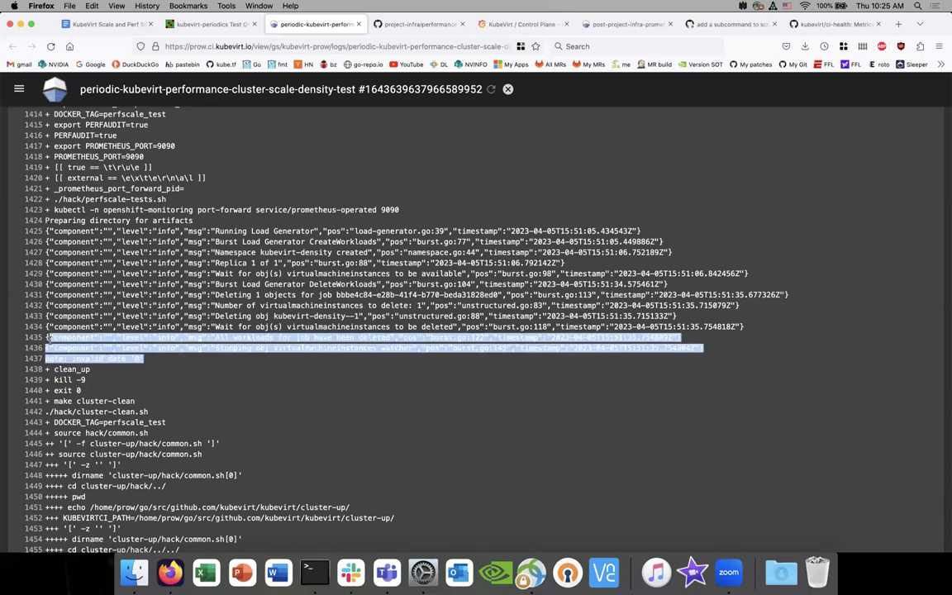
click(100, 332)
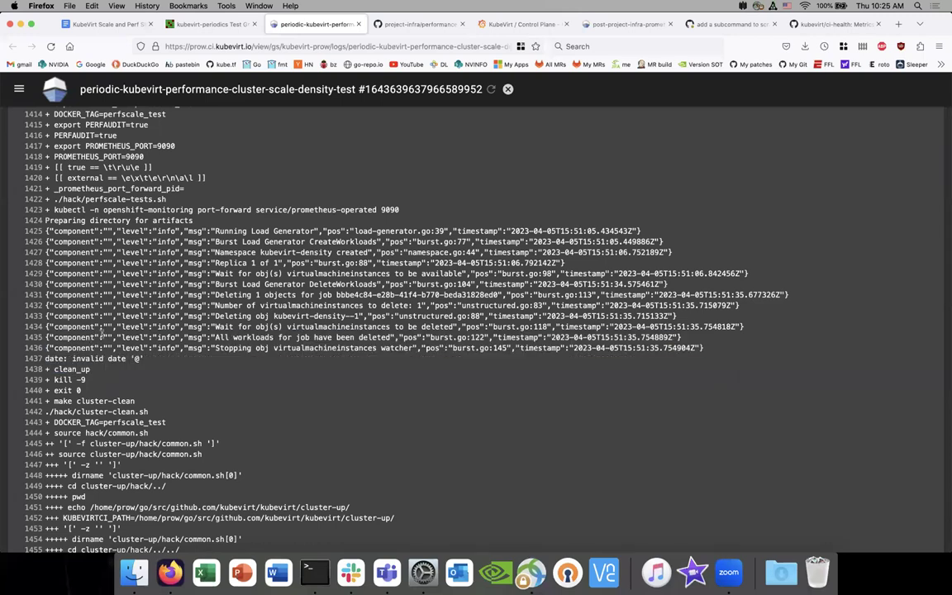
- Show the periodic-kubevirt-performance-cluster-100-density-test results grid in the kubevirt-periodics TestGrid
click(182, 23)
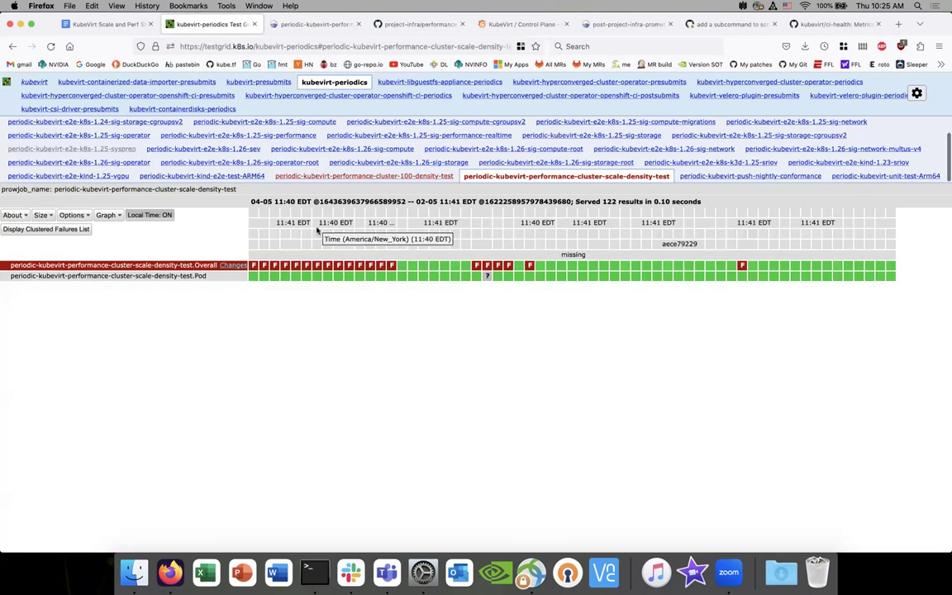
click(302, 23)
click(209, 25)
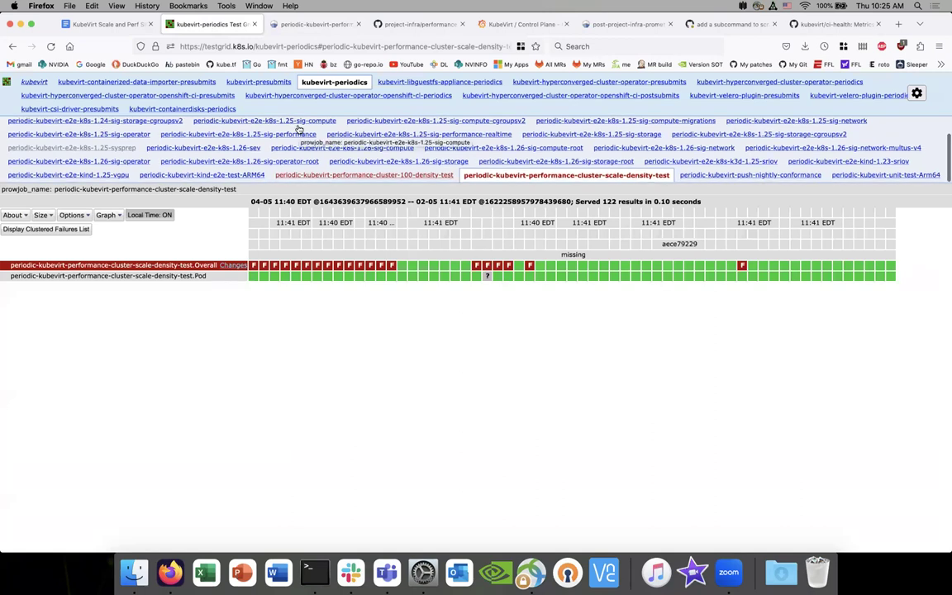
click(351, 179)
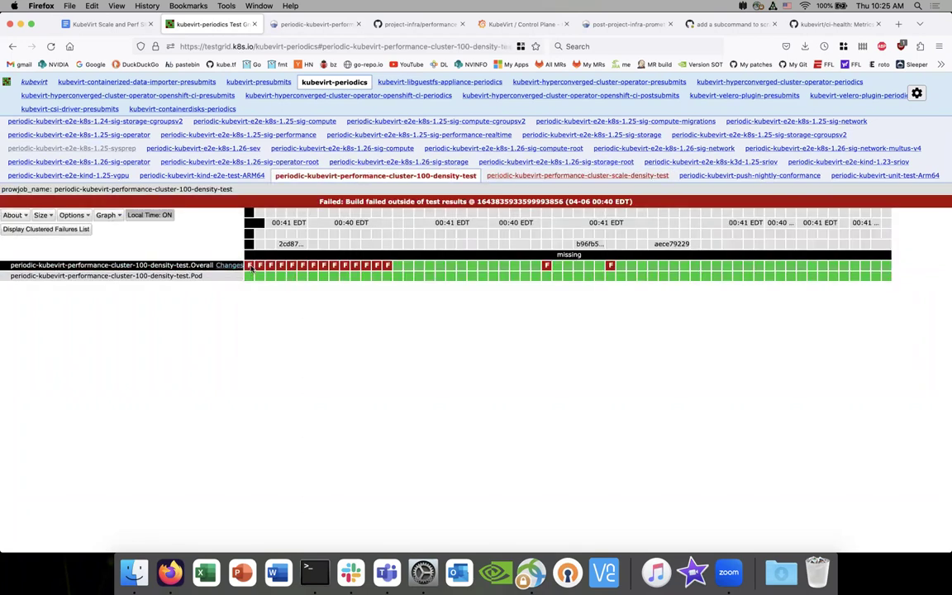
- Open the latest failed run's Prow log, expand all hidden lines, and review the perfscale output around line 1444
click(251, 266)
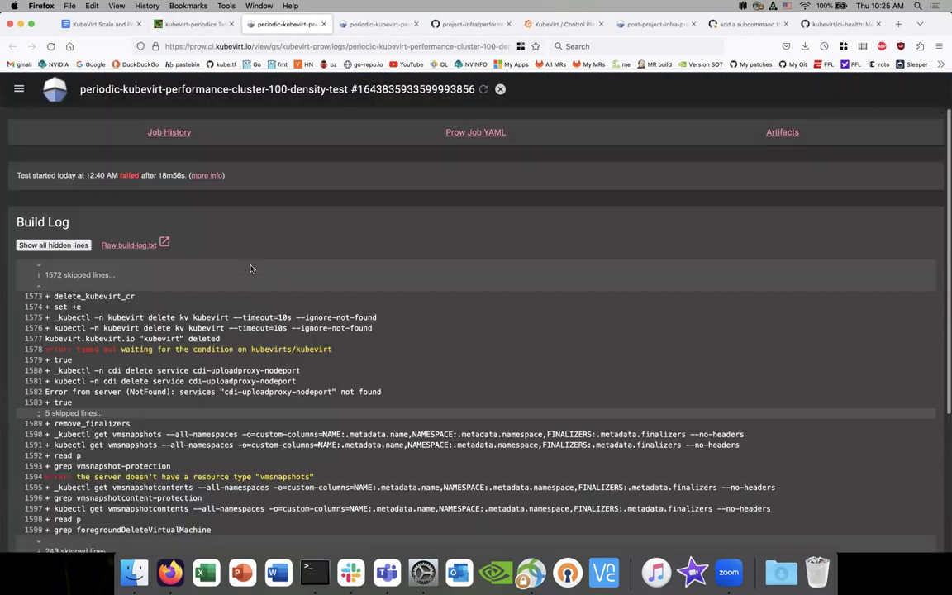
scroll(249, 273, down, 3)
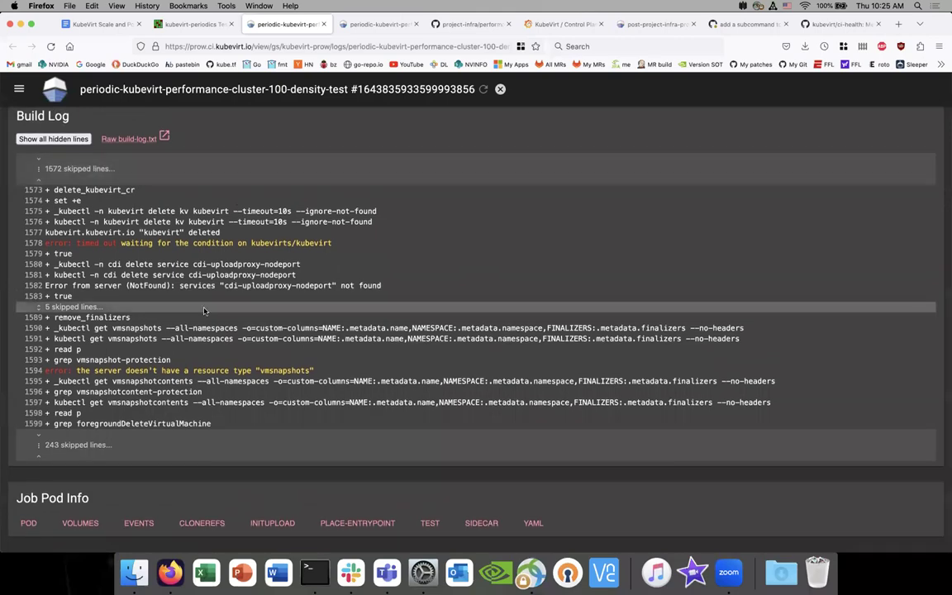
click(204, 307)
scroll(204, 307, down, 20)
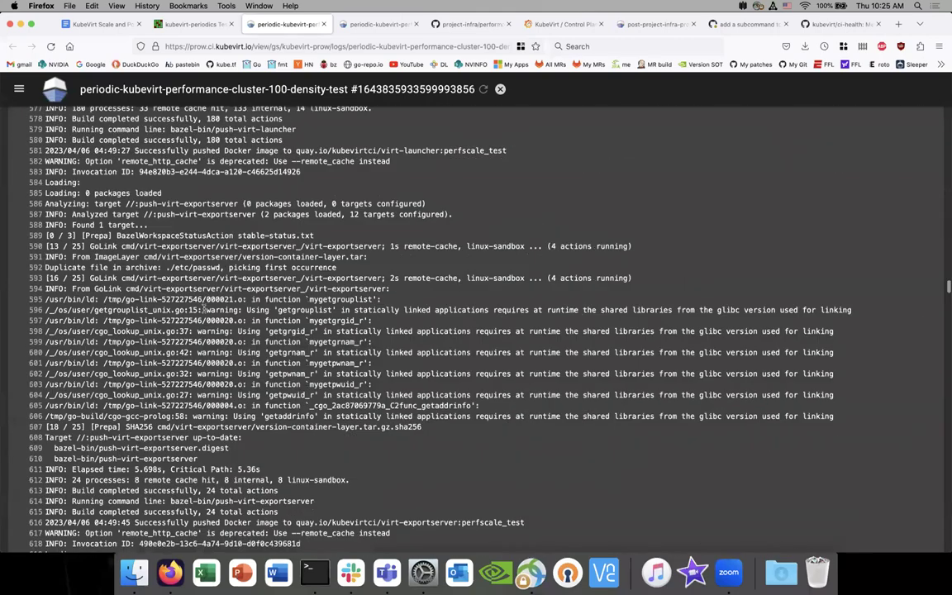
scroll(204, 308, down, 20)
scroll(204, 307, up, 10)
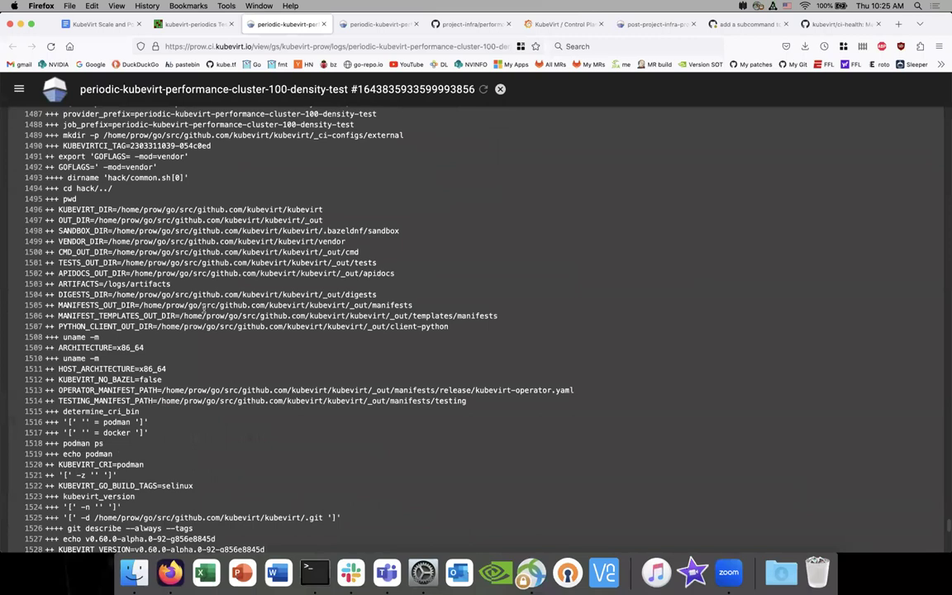
scroll(183, 276, up, 15)
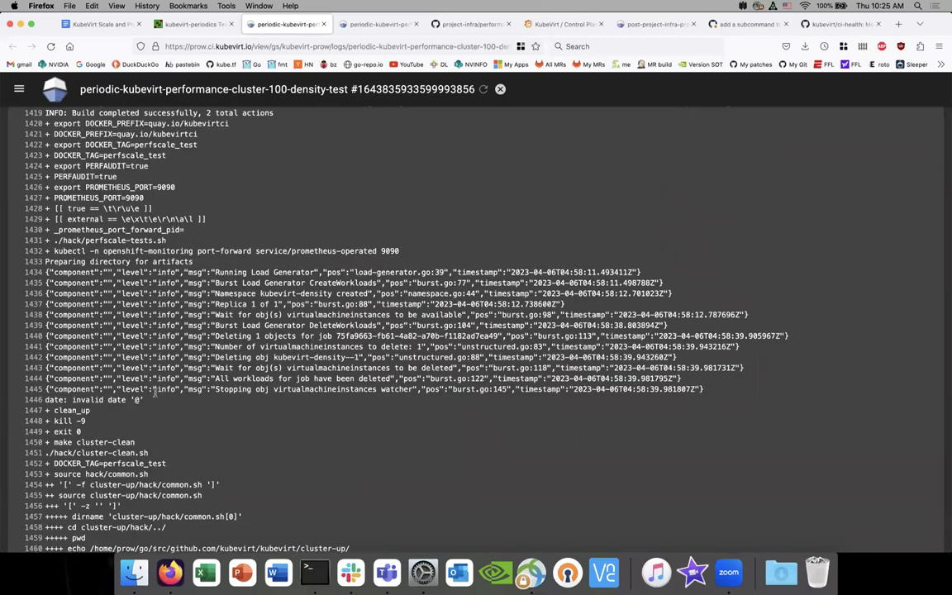
double_click(194, 379)
scroll(265, 357, down, 15)
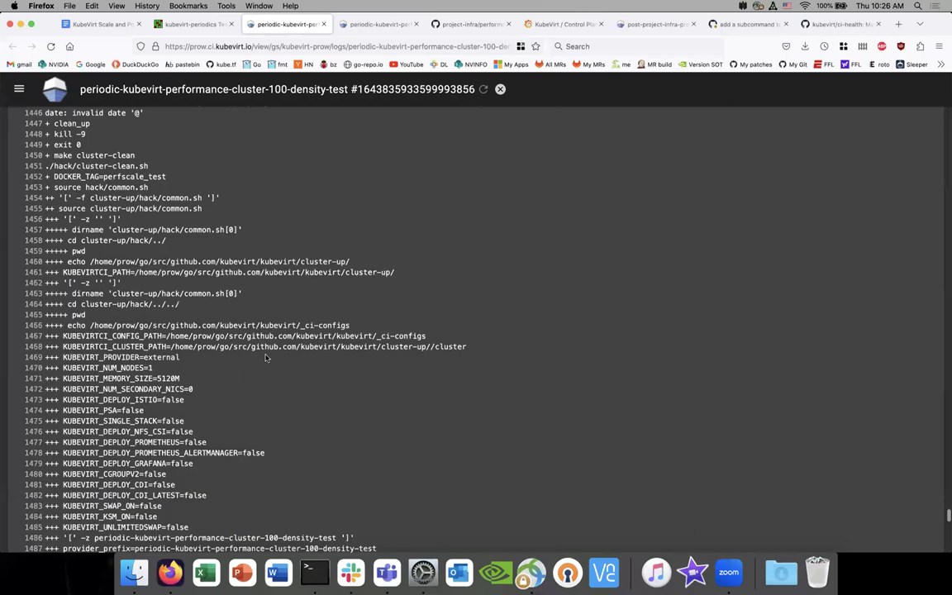
scroll(266, 357, down, 10)
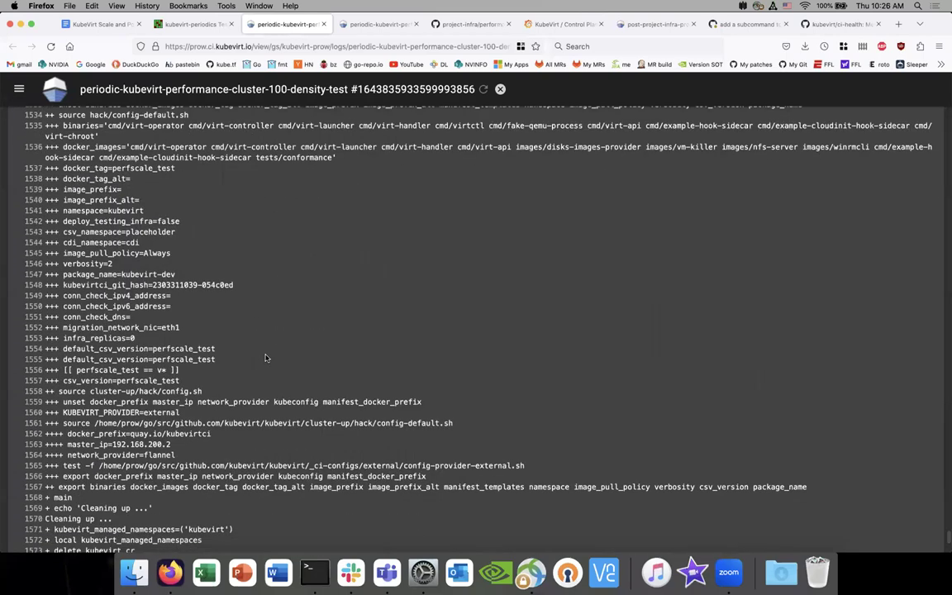
scroll(266, 357, up, 3)
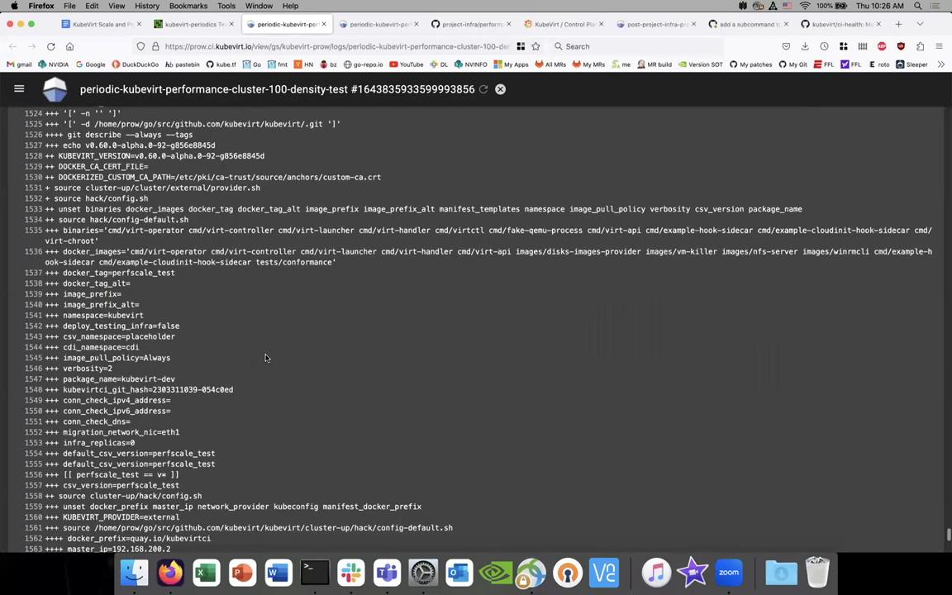
scroll(265, 357, down, 15)
scroll(266, 357, up, 20)
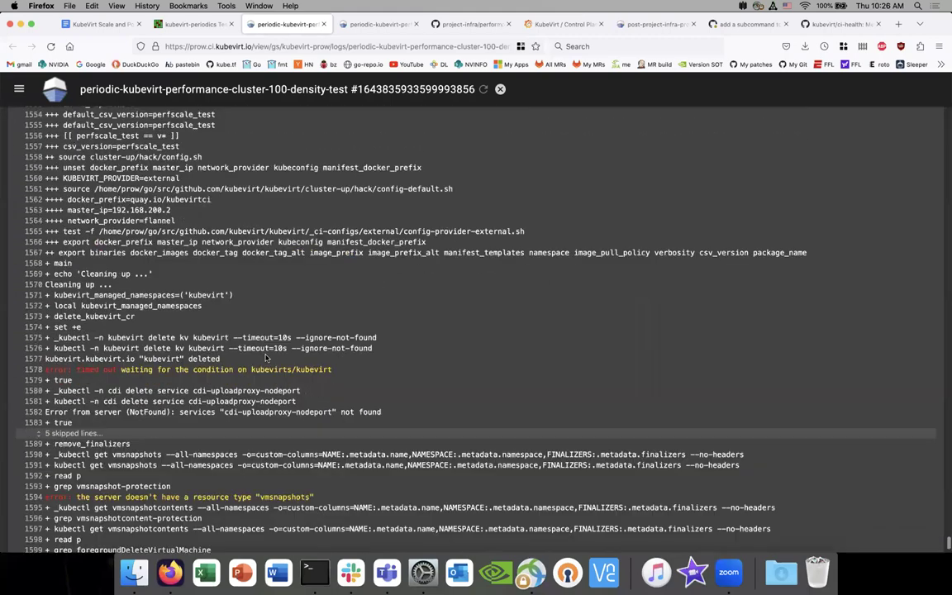
scroll(266, 358, up, 18)
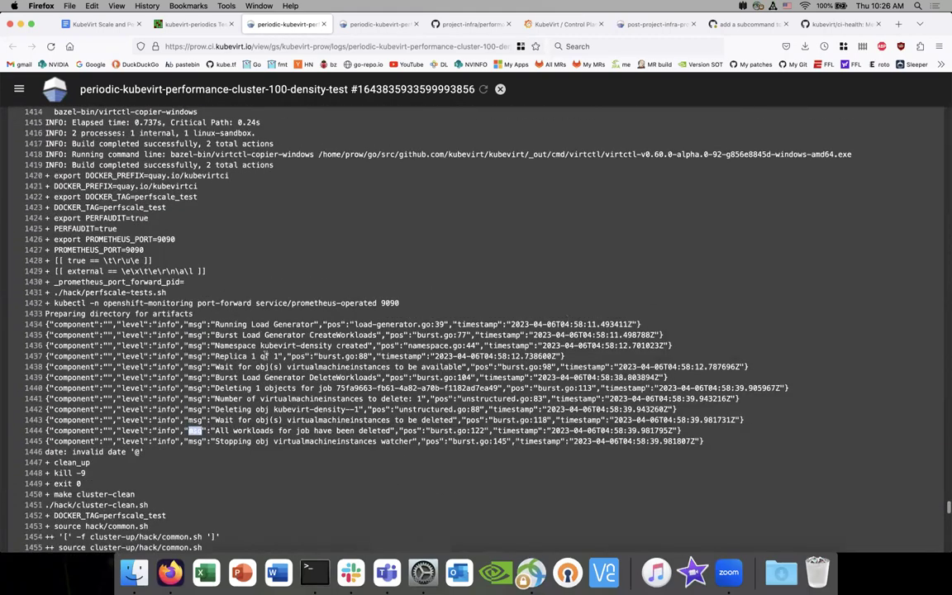
- Back in the kubevirt-periodics TestGrid, open the 1.25-sig-performance job's results grid
click(211, 25)
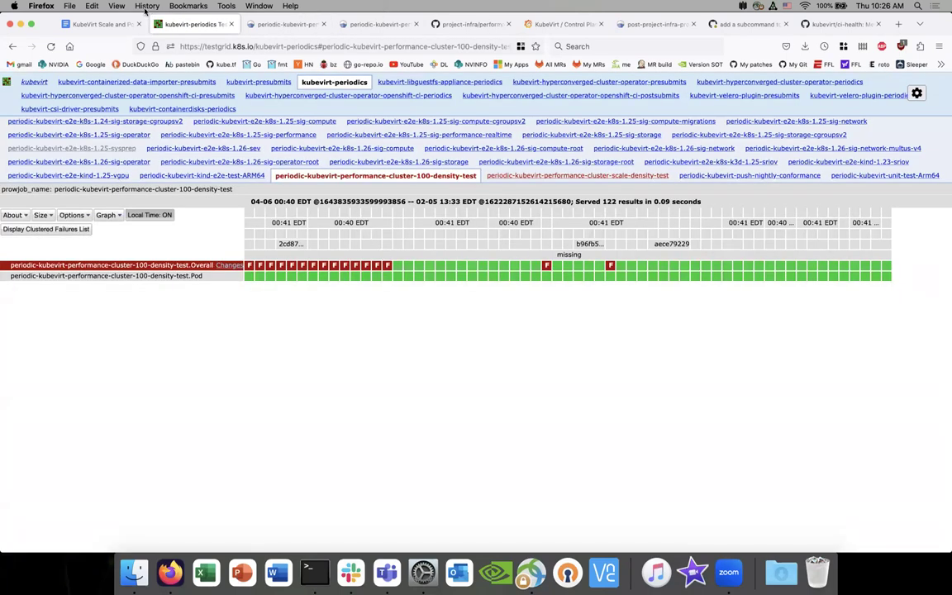
scroll(212, 153, down, 1)
scroll(264, 149, up, 1)
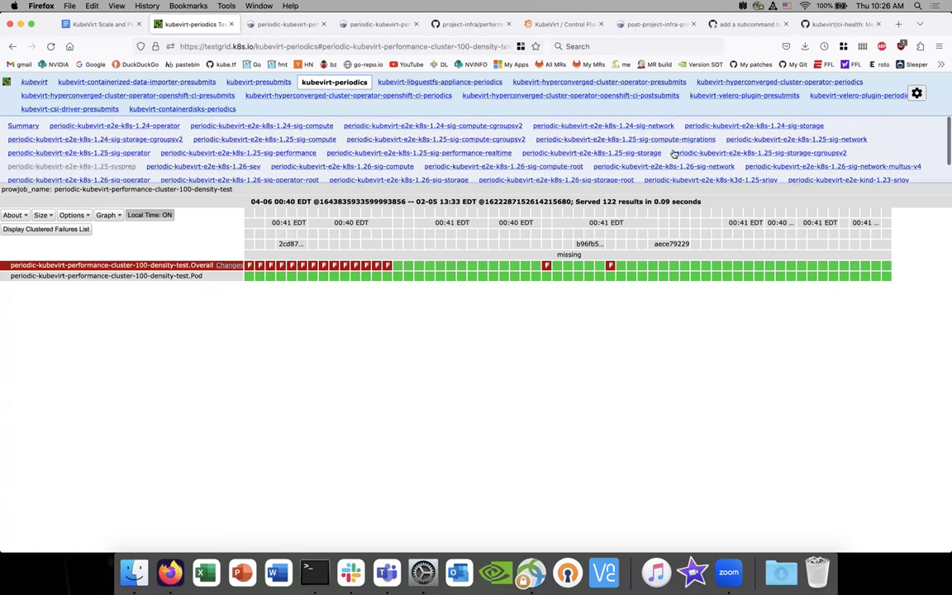
scroll(474, 142, down, 2)
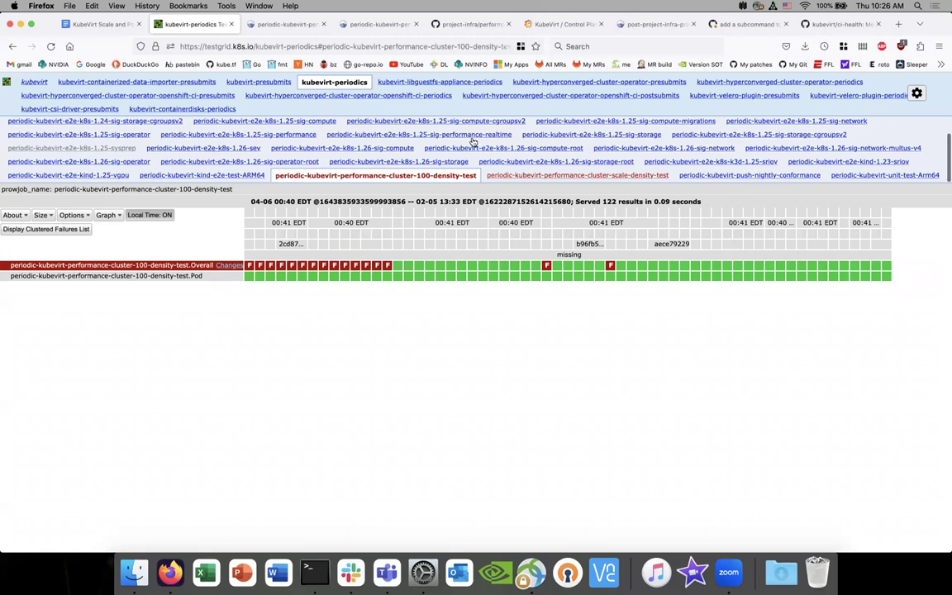
click(261, 135)
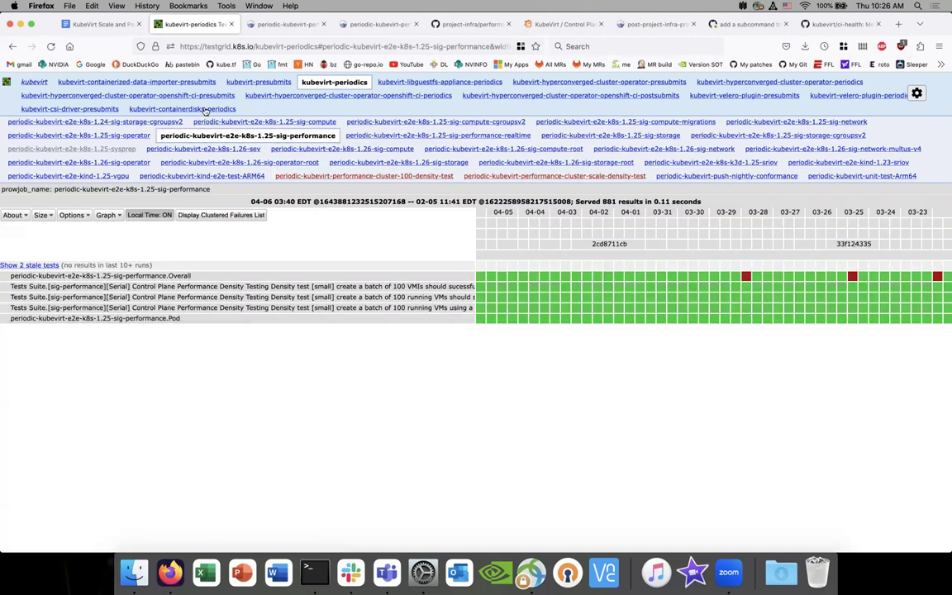
- Switch to the kubevirt-presubmits dashboard, then move through the ci-health and Prow log tabs
click(225, 80)
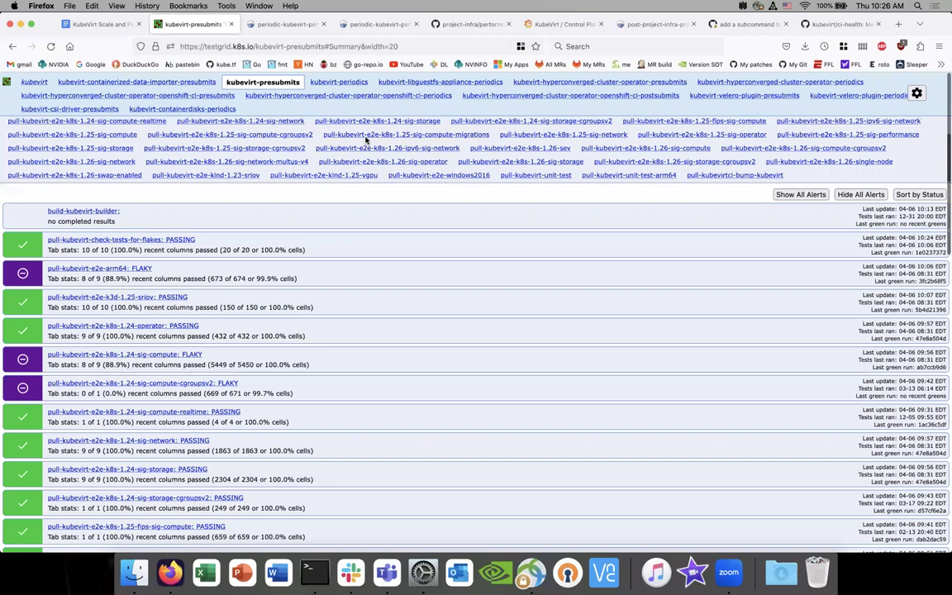
click(837, 24)
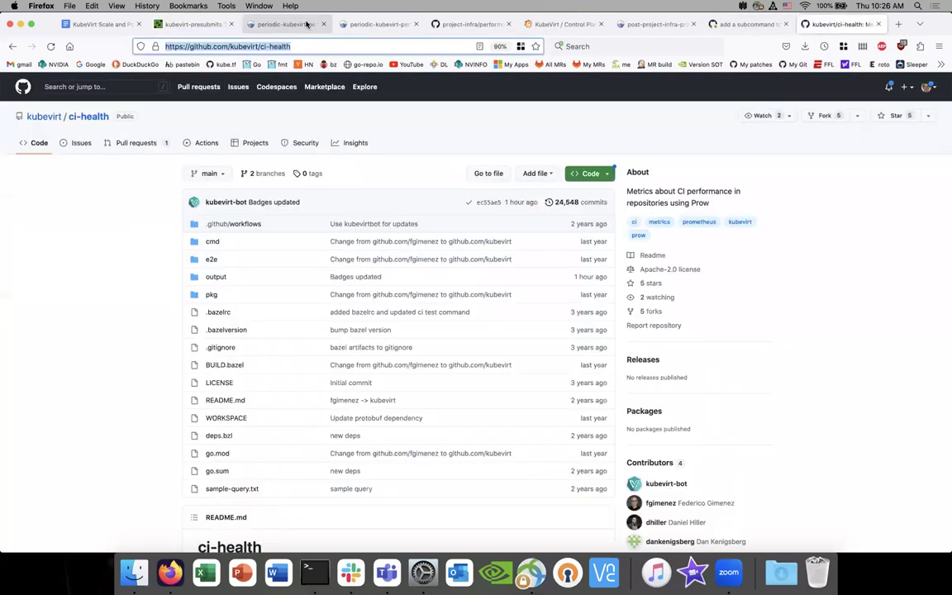
click(286, 24)
click(372, 24)
- Switch to the KubeVirt / Control Plane Grafana dashboard and scroll to its VMI and API Access panels
click(477, 27)
key(ctrl+Tab)
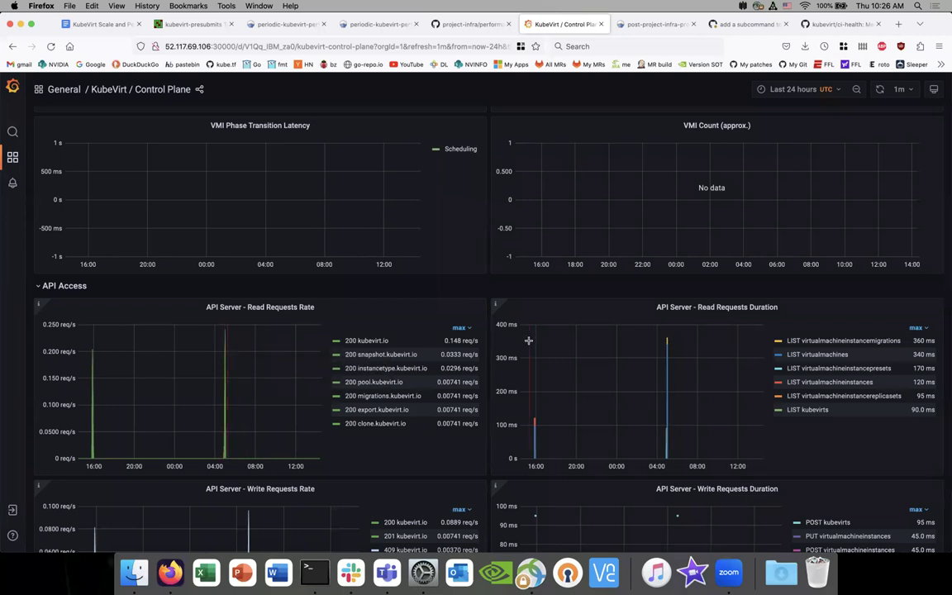
scroll(633, 378, down, 1)
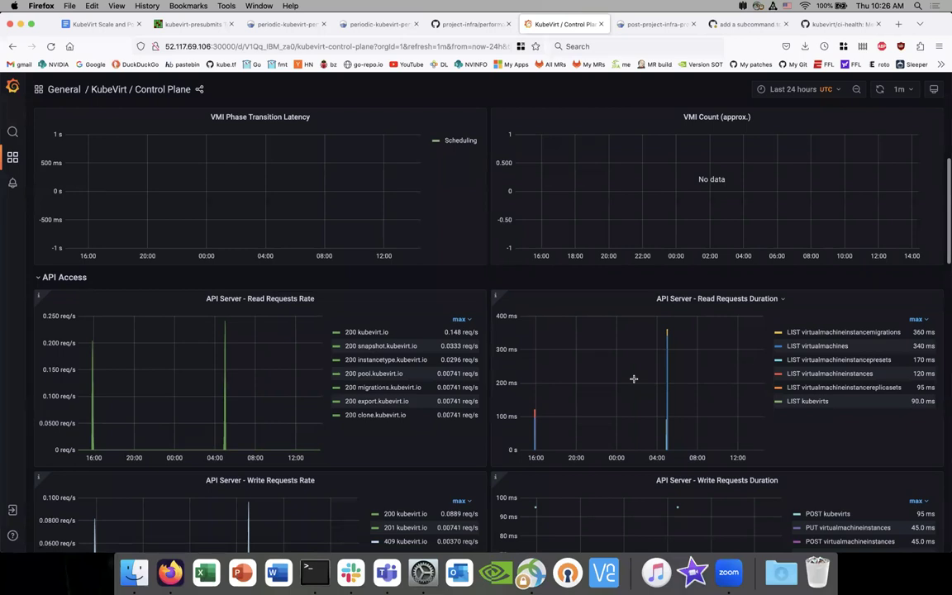
scroll(633, 379, down, 1)
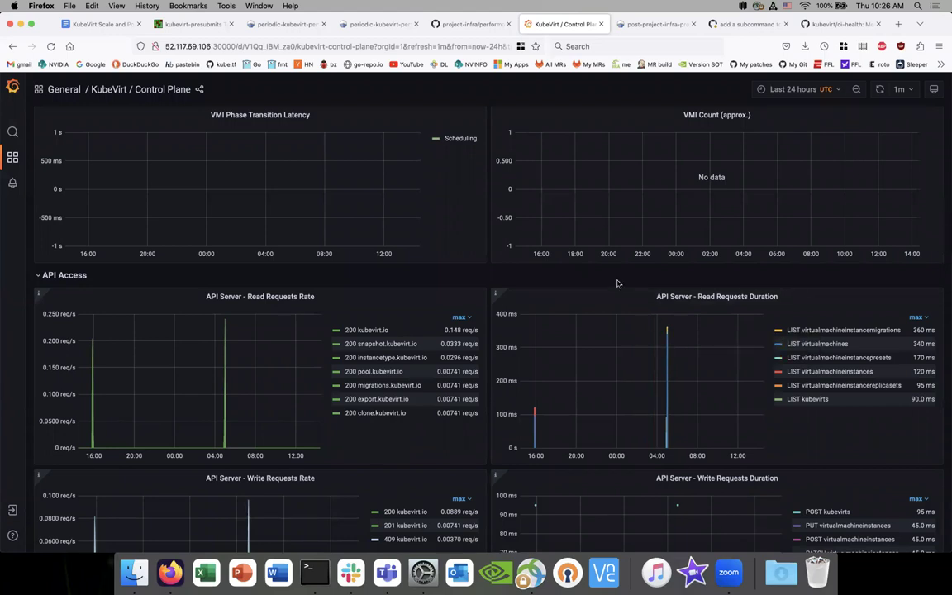
scroll(616, 283, down, 1)
click(792, 89)
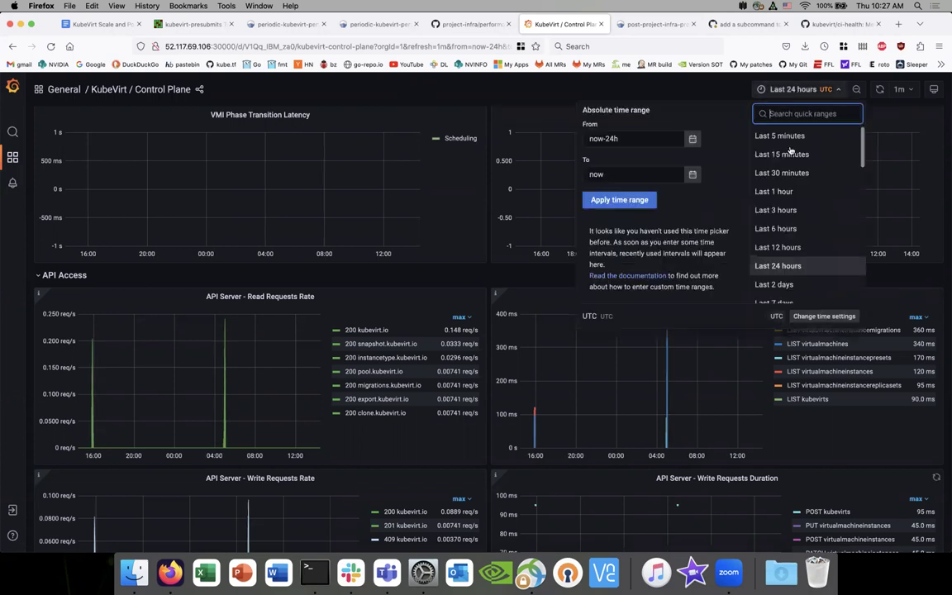
scroll(791, 151, down, 10)
scroll(790, 162, up, 8)
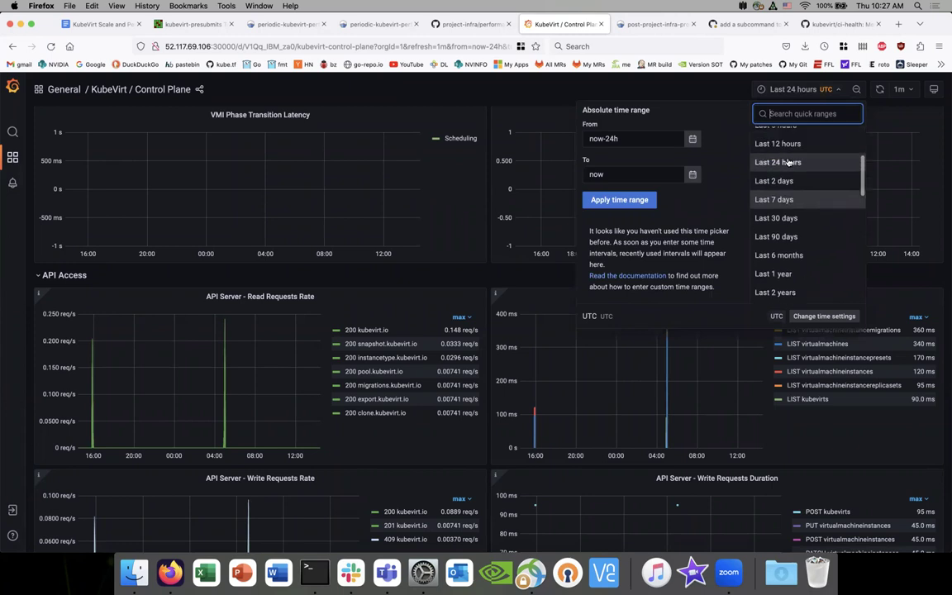
scroll(790, 162, up, 1)
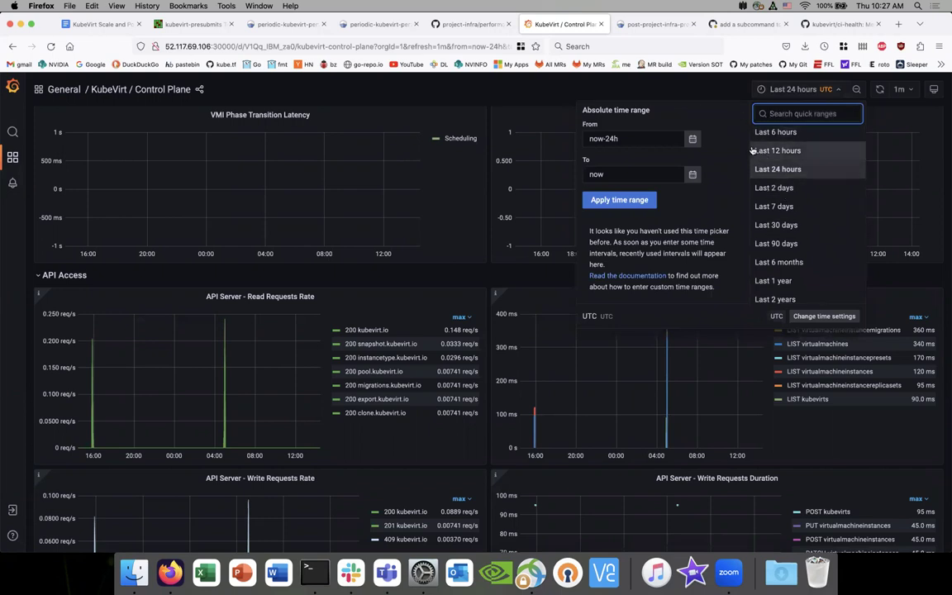
click(673, 88)
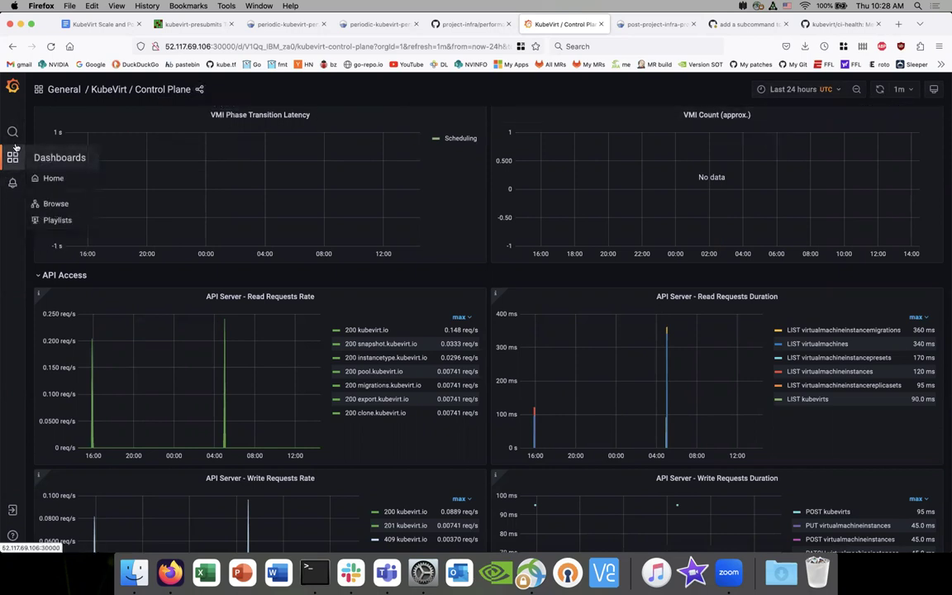
mouse_move(12, 171)
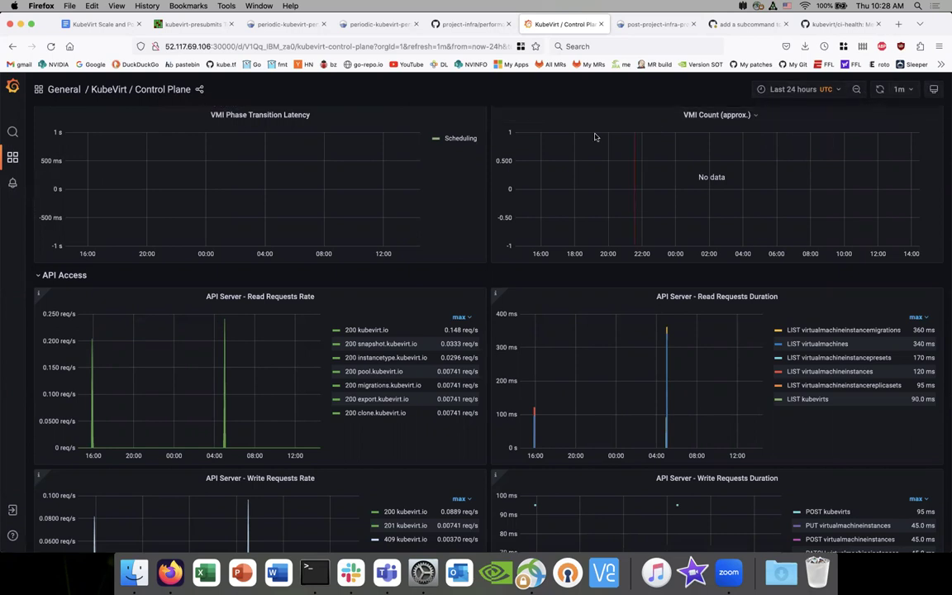
click(308, 115)
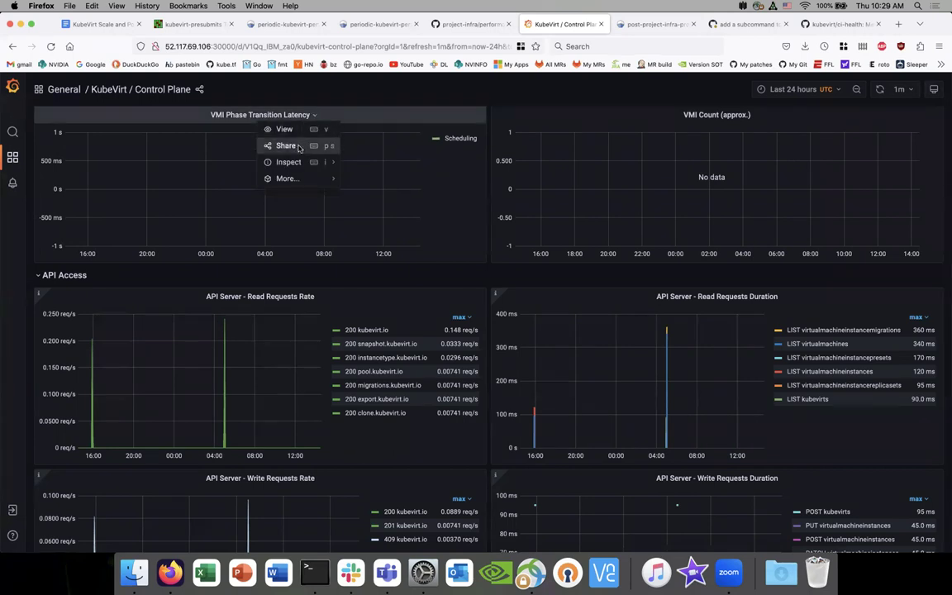
click(285, 145)
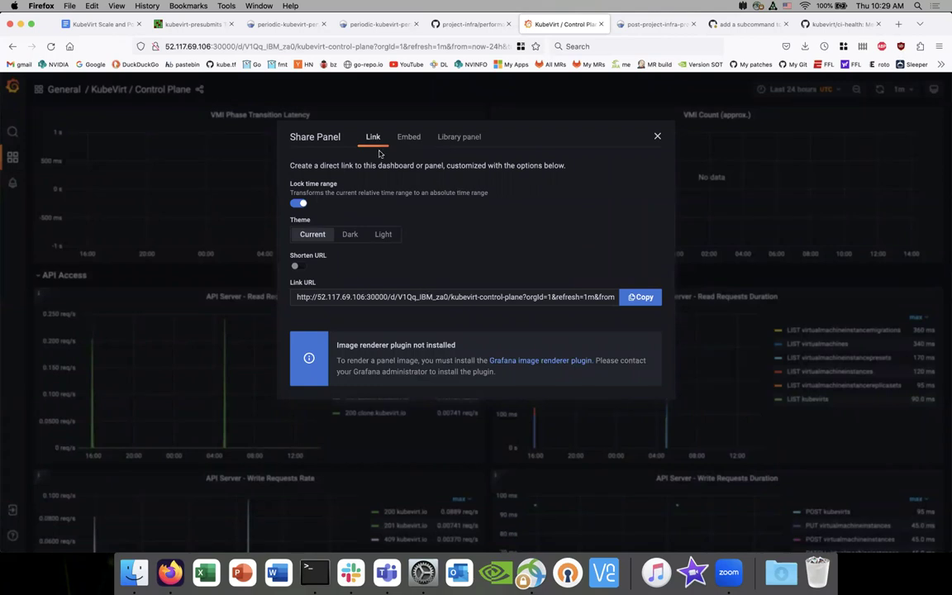
click(409, 136)
click(453, 137)
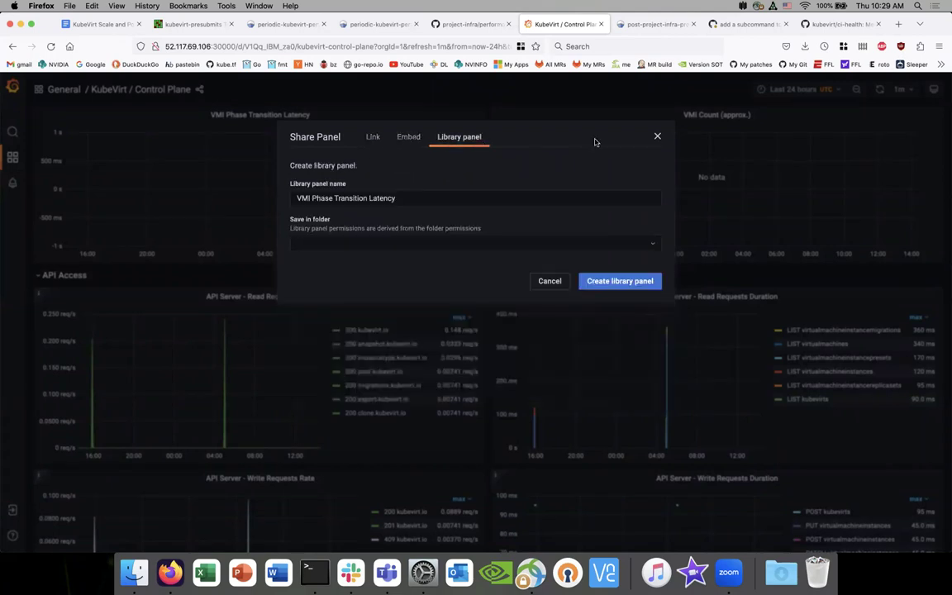
click(657, 137)
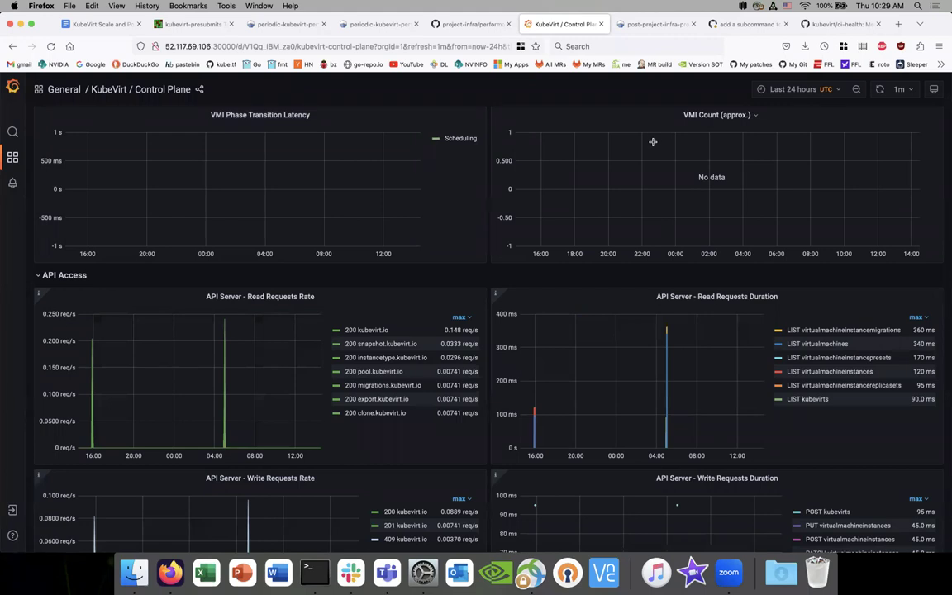
click(314, 117)
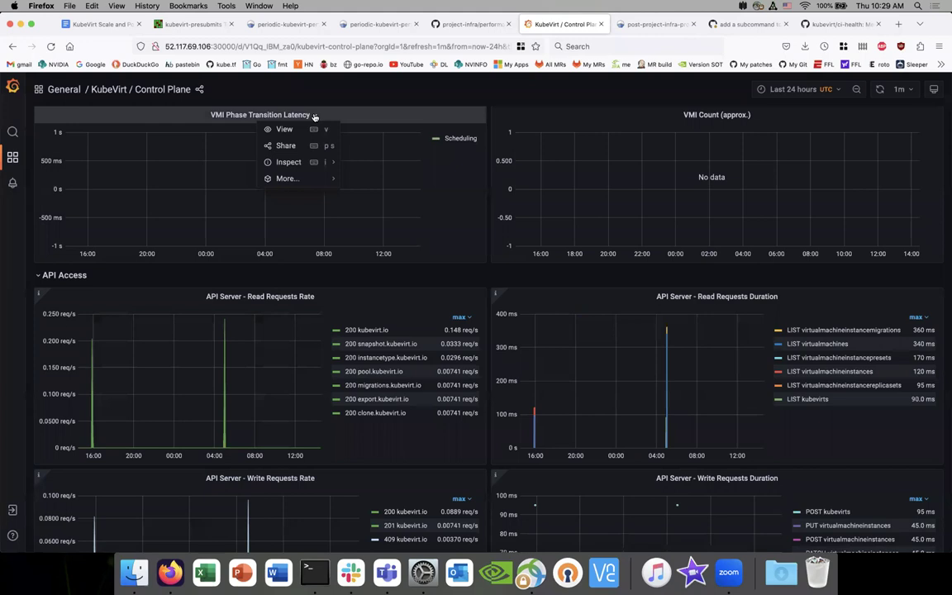
mouse_move(295, 181)
mouse_move(296, 160)
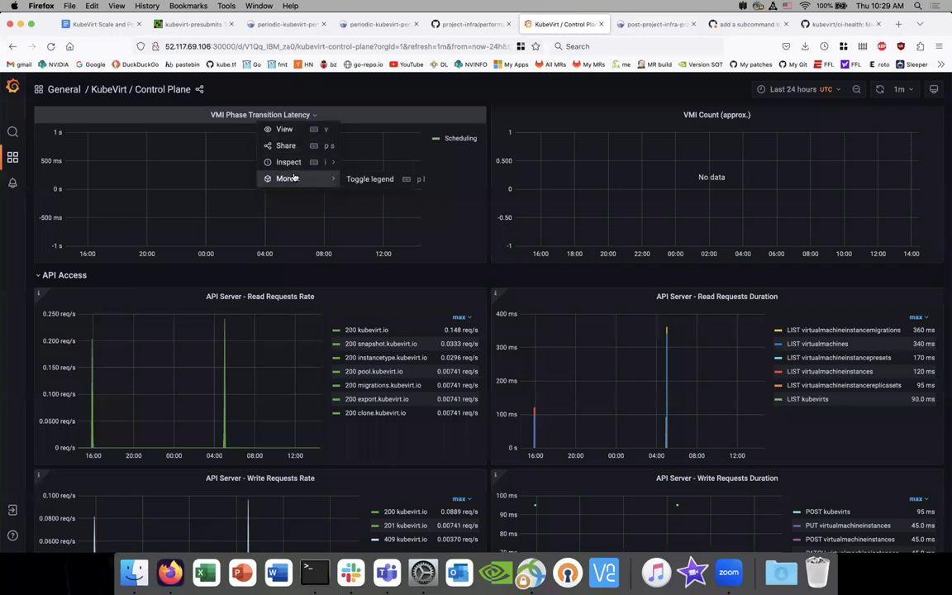
click(364, 179)
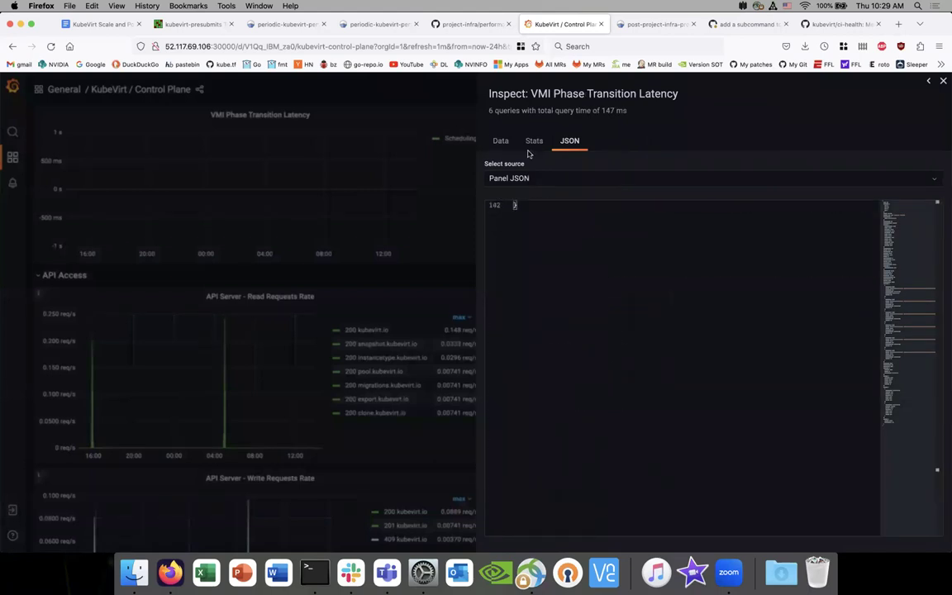
click(502, 141)
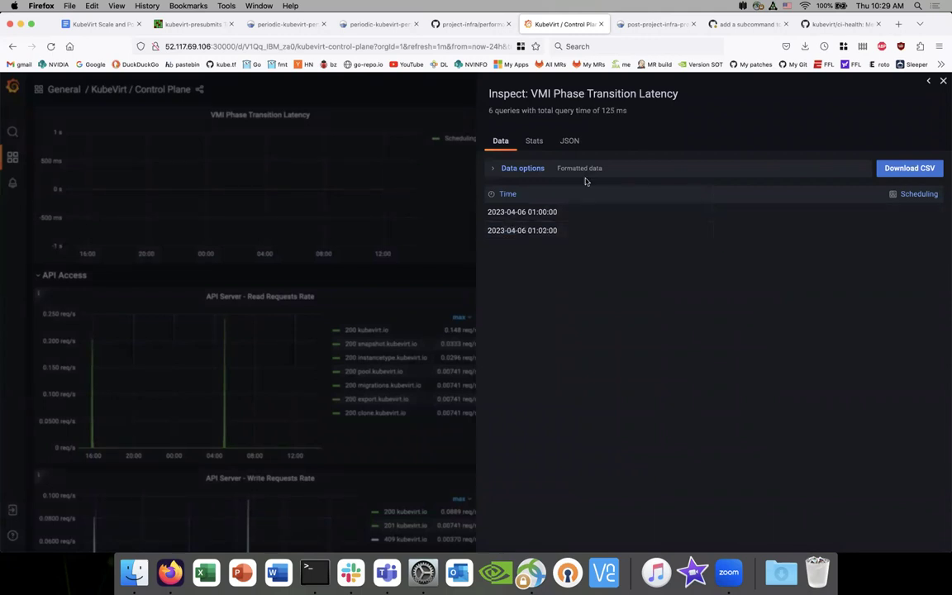
click(493, 170)
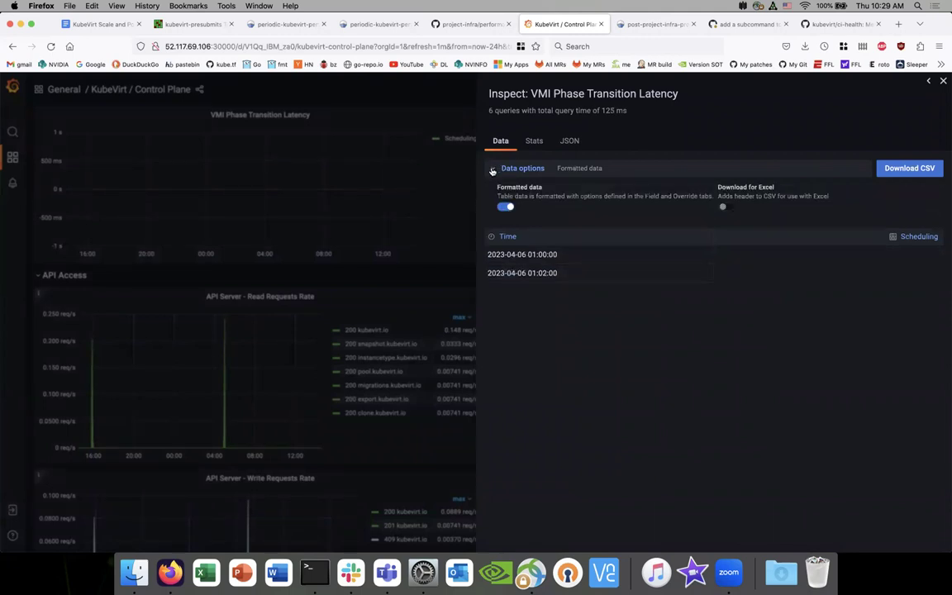
click(492, 170)
drag(539, 212, 554, 232)
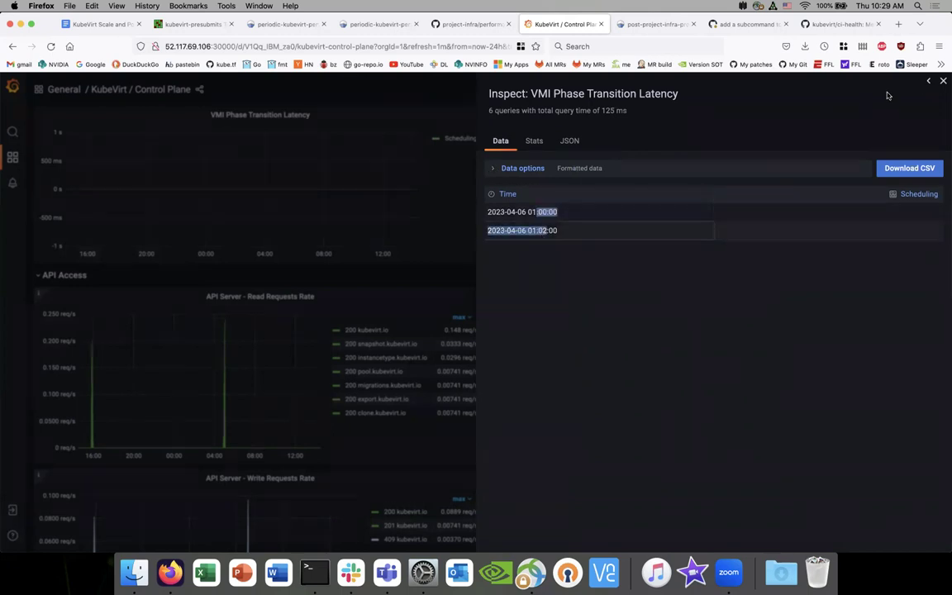
click(943, 81)
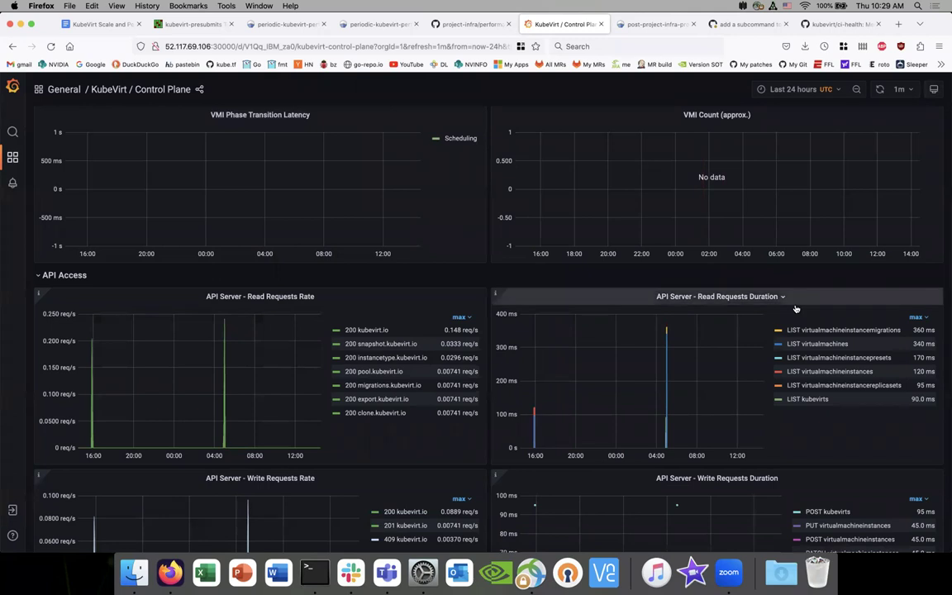
- Inspect the data table of the Read Requests Duration panel
click(736, 296)
mouse_move(761, 342)
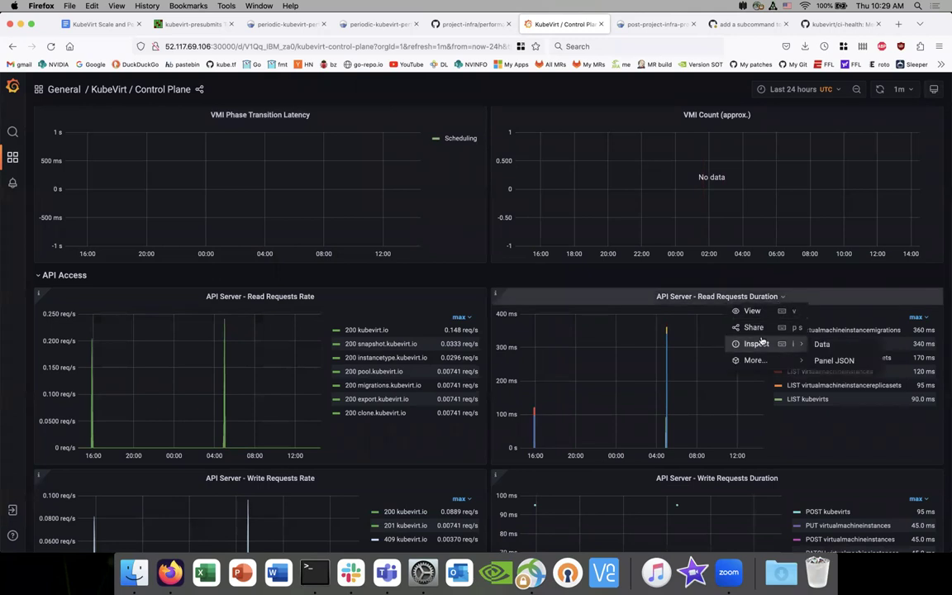
click(833, 344)
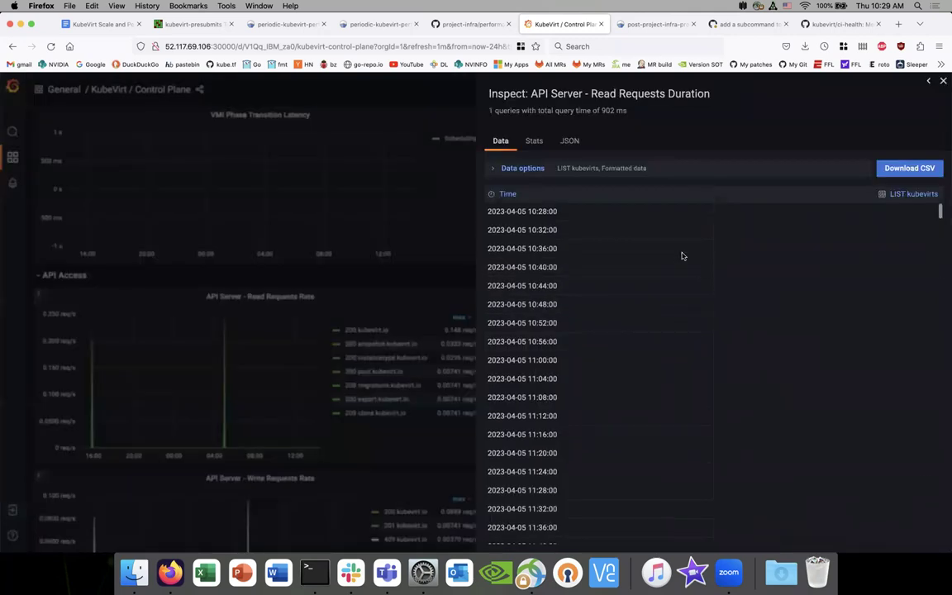
scroll(682, 257, down, 10)
scroll(682, 256, up, 8)
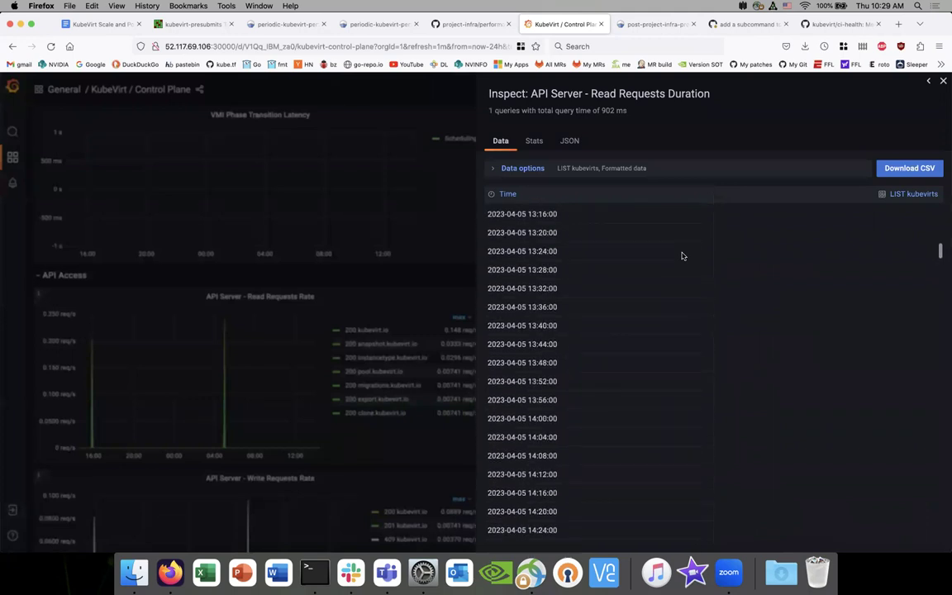
scroll(682, 256, up, 10)
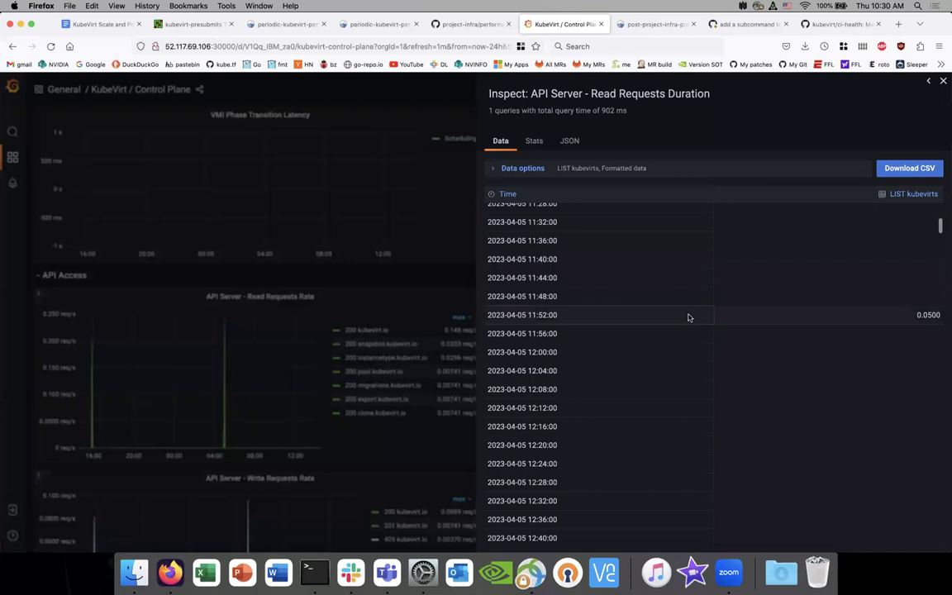
- Check the panel's data options and JSON definition, then close the Inspect drawer
click(494, 170)
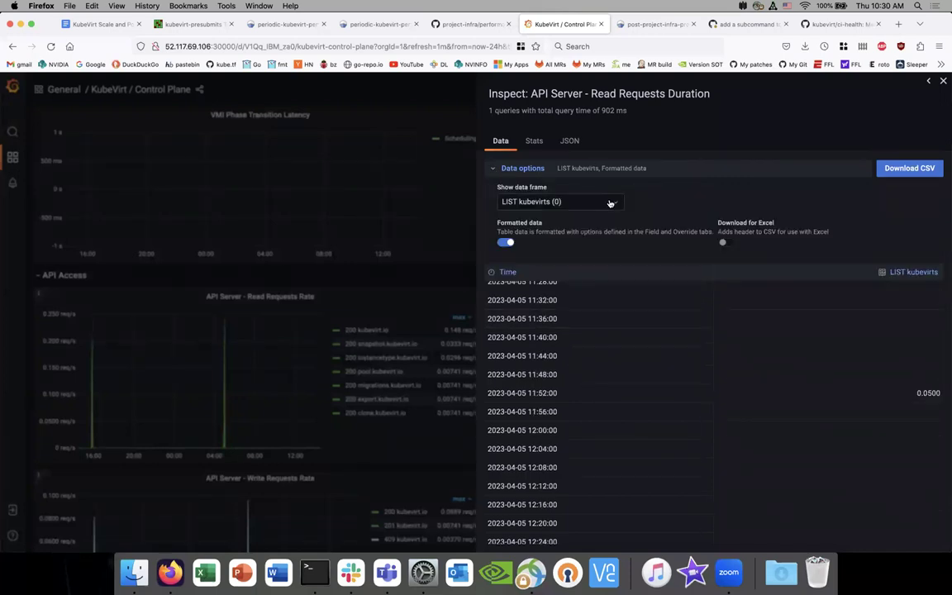
click(496, 168)
click(570, 142)
scroll(578, 224, down, 20)
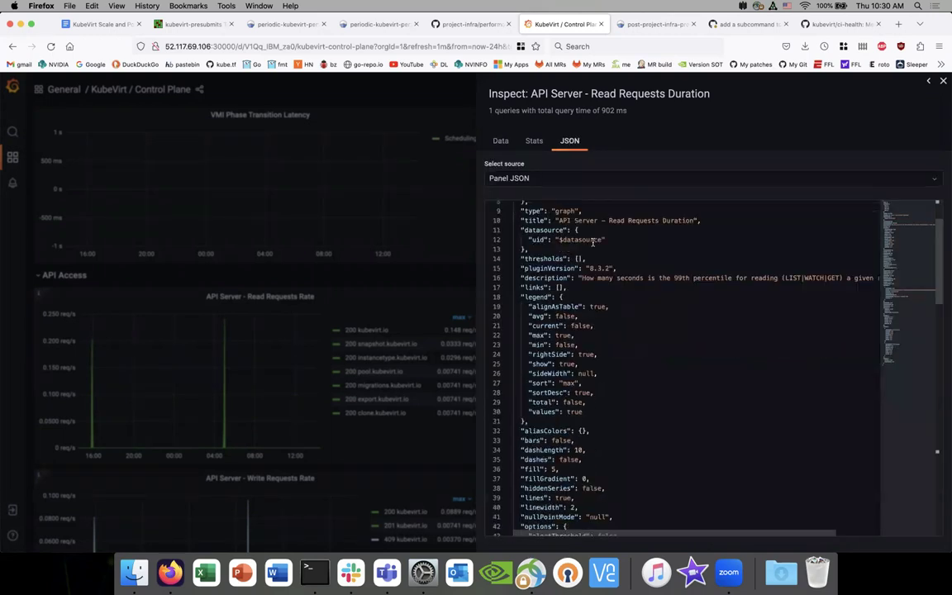
scroll(545, 257, up, 15)
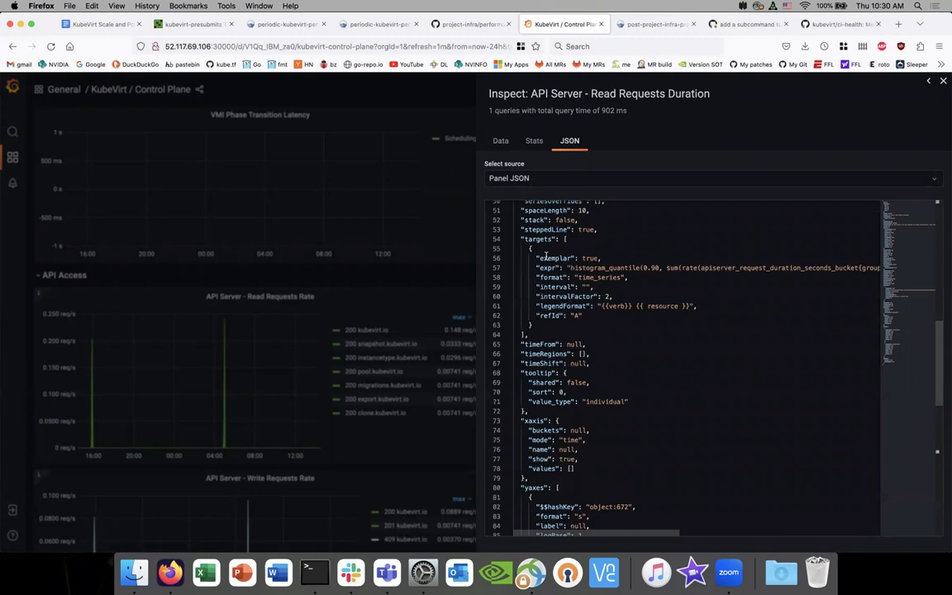
scroll(545, 256, up, 10)
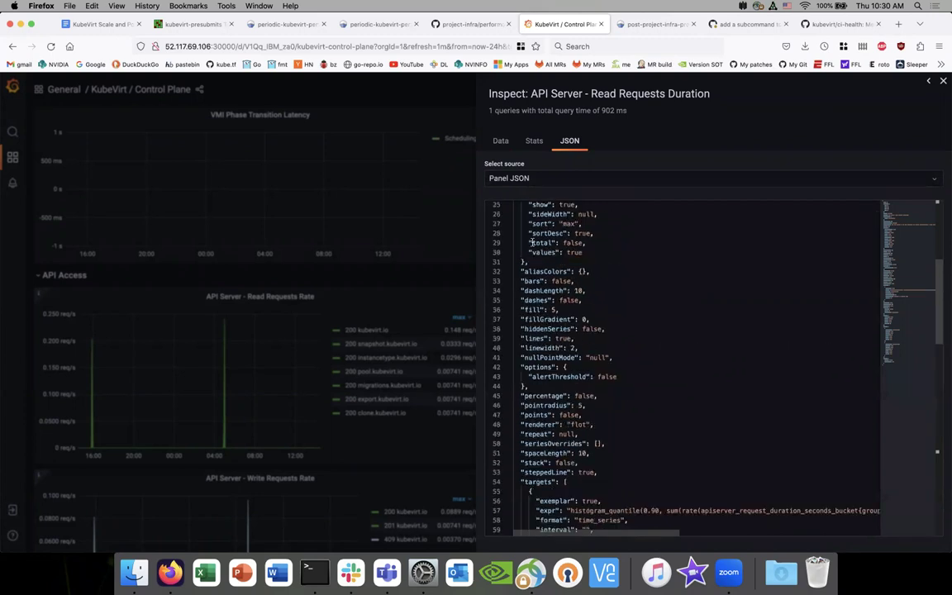
click(501, 142)
double_click(606, 322)
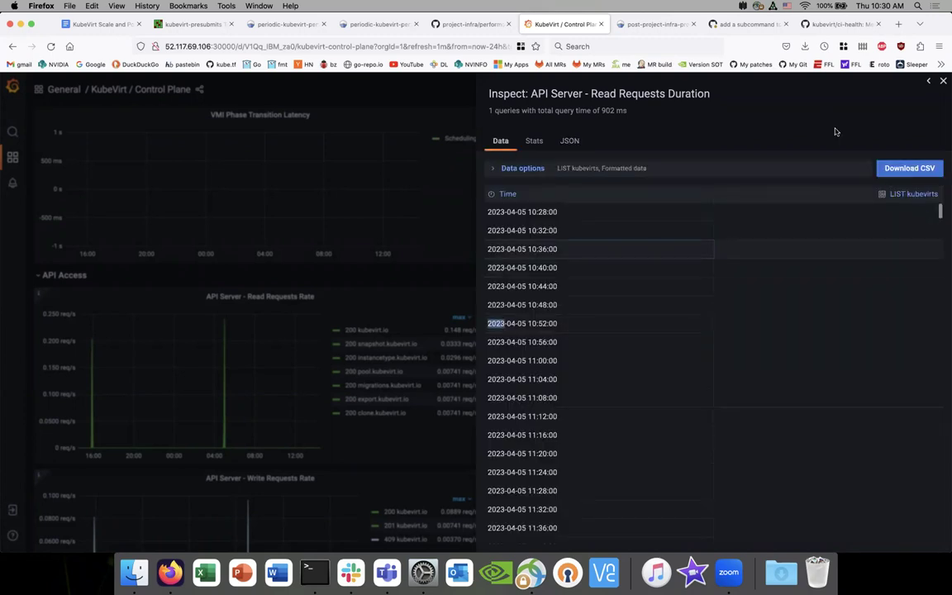
key(Escape)
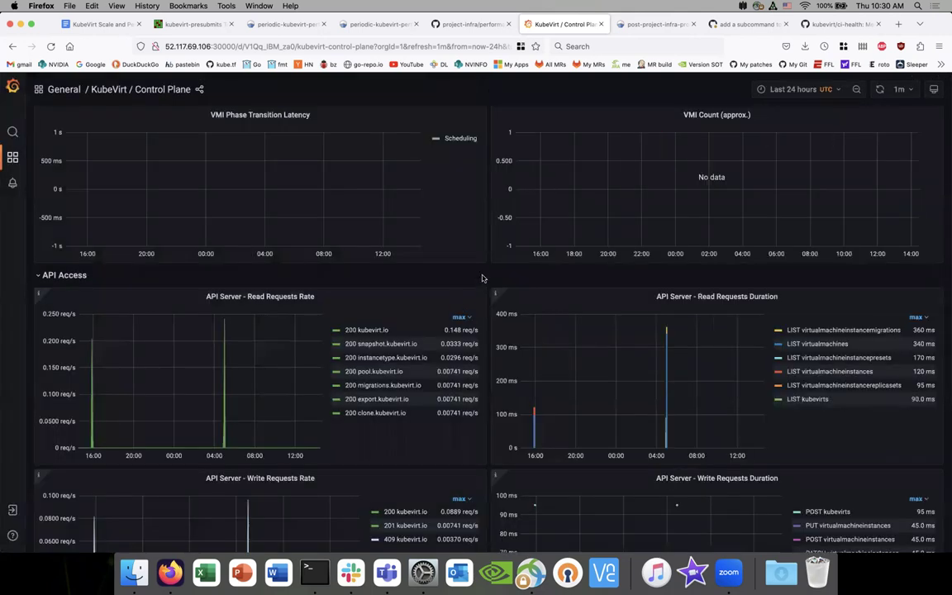
- Move from Grafana to the kubevirt-presubmits results and then the periodic density-test build log
scroll(482, 269, down, 1)
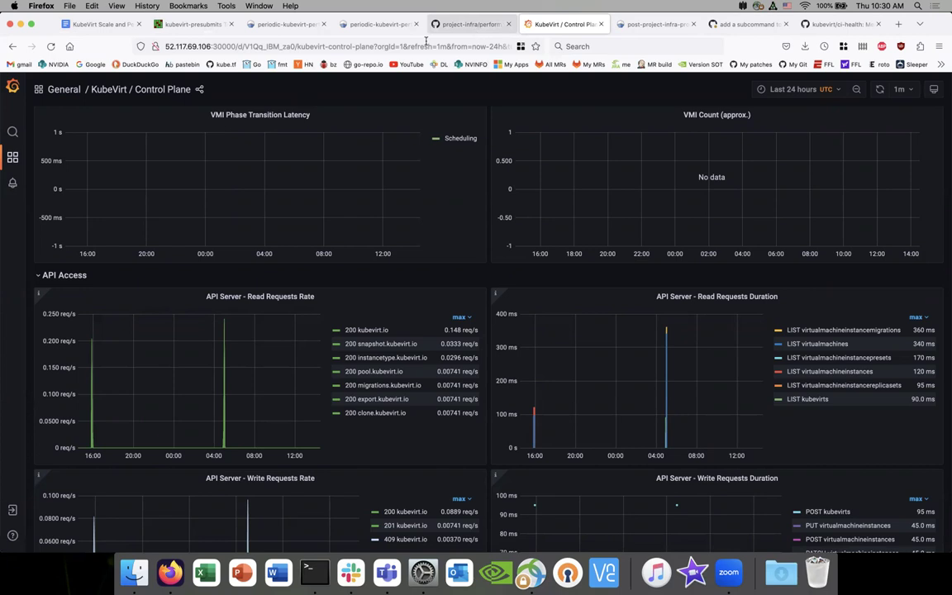
click(192, 24)
click(285, 24)
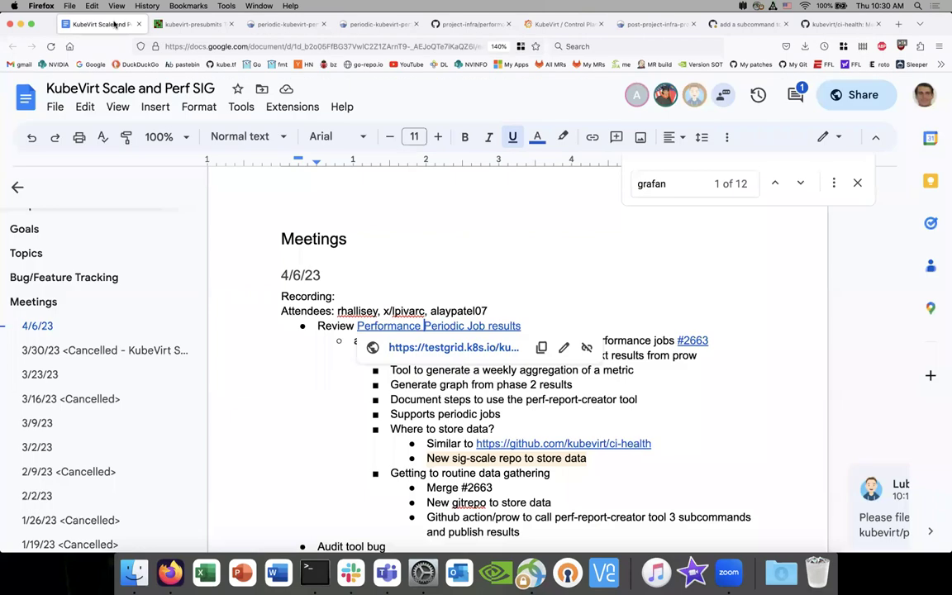
- Copy the Grafana dashboard link from the GitHub performance-cluster page and return to the meeting notes
click(99, 24)
scroll(402, 248, down, 3)
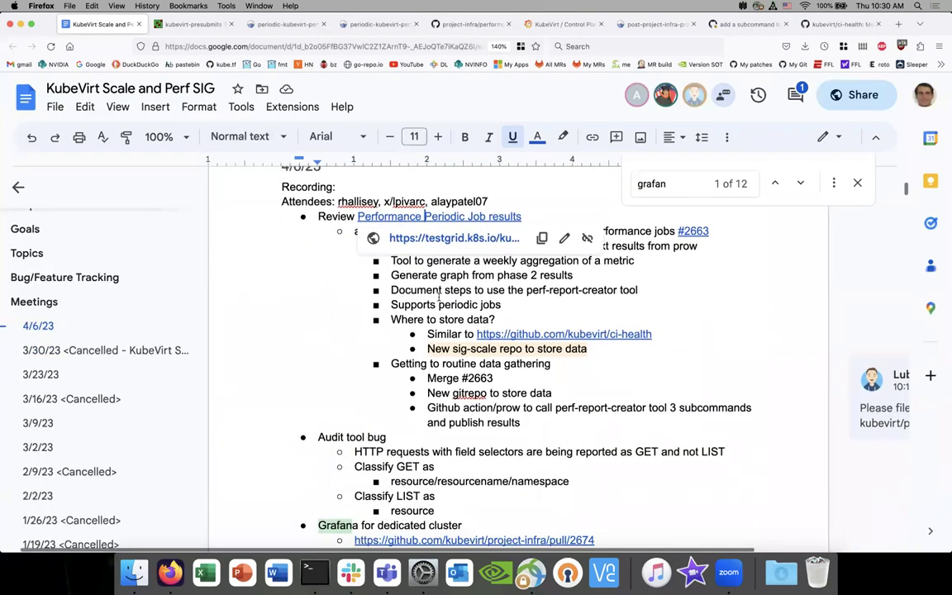
scroll(440, 294, down, 4)
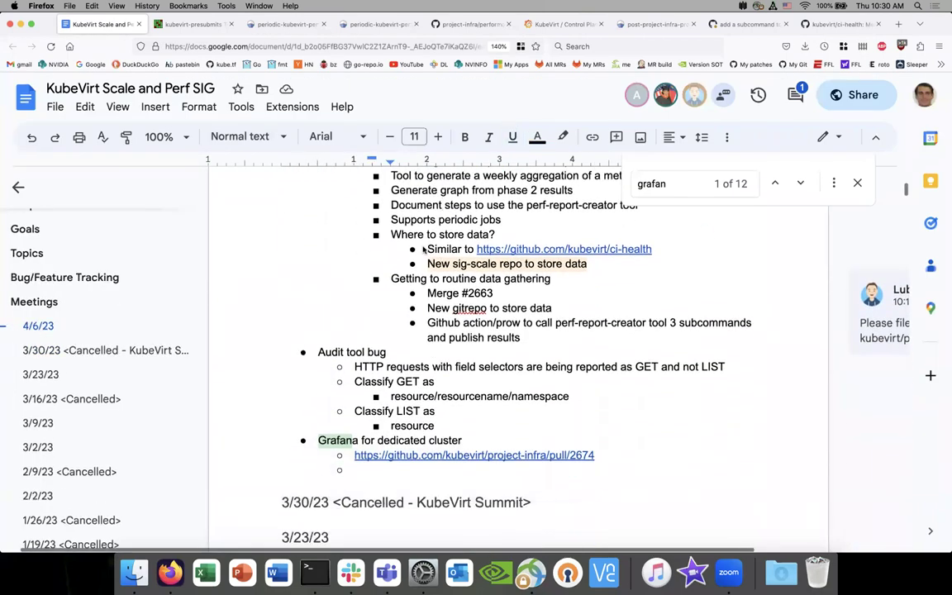
click(461, 27)
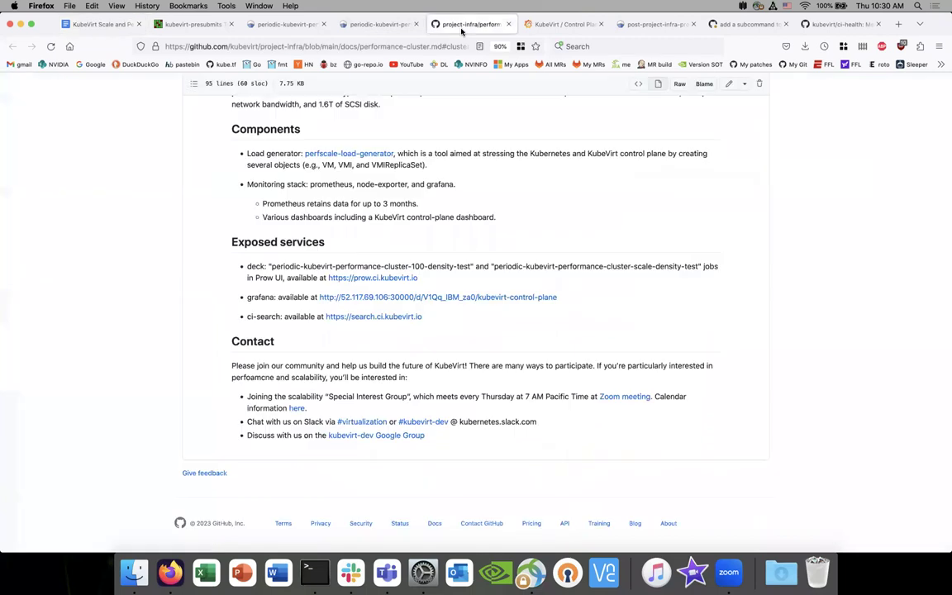
right_click(416, 297)
click(447, 378)
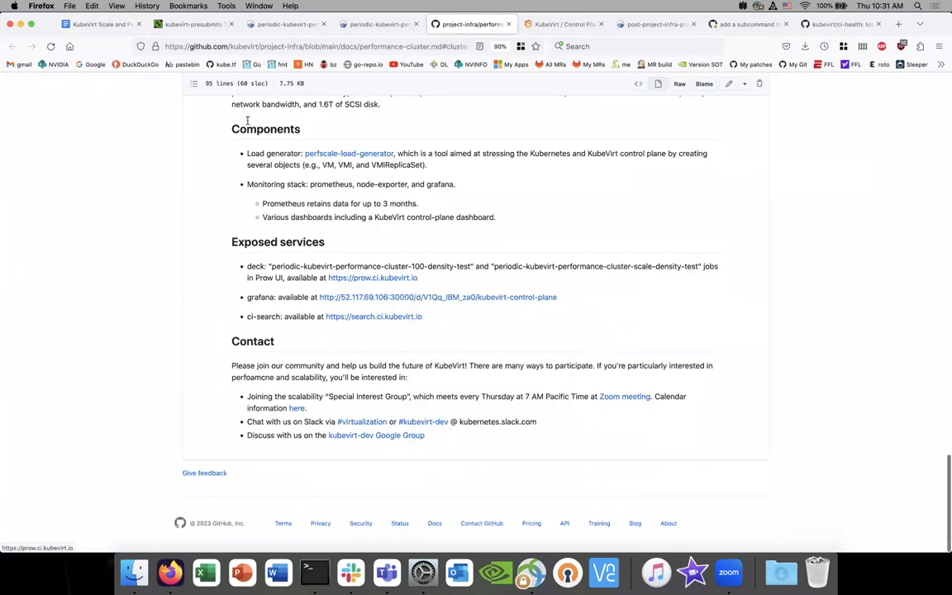
click(133, 26)
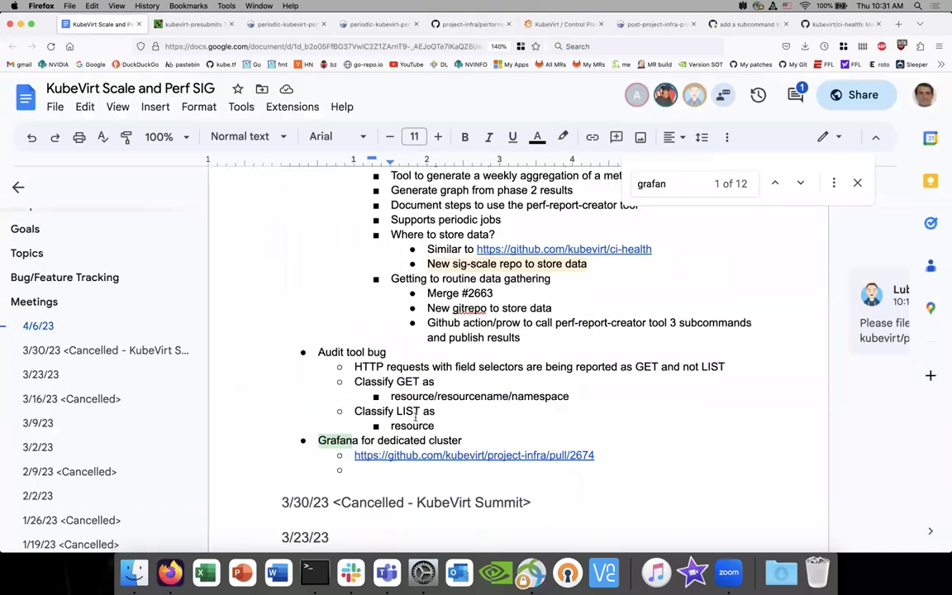
- Type 'Grafana board' in the empty sub-bullet under 'Grafana for dedicated cluster' and select it
click(408, 468)
text(Gra)
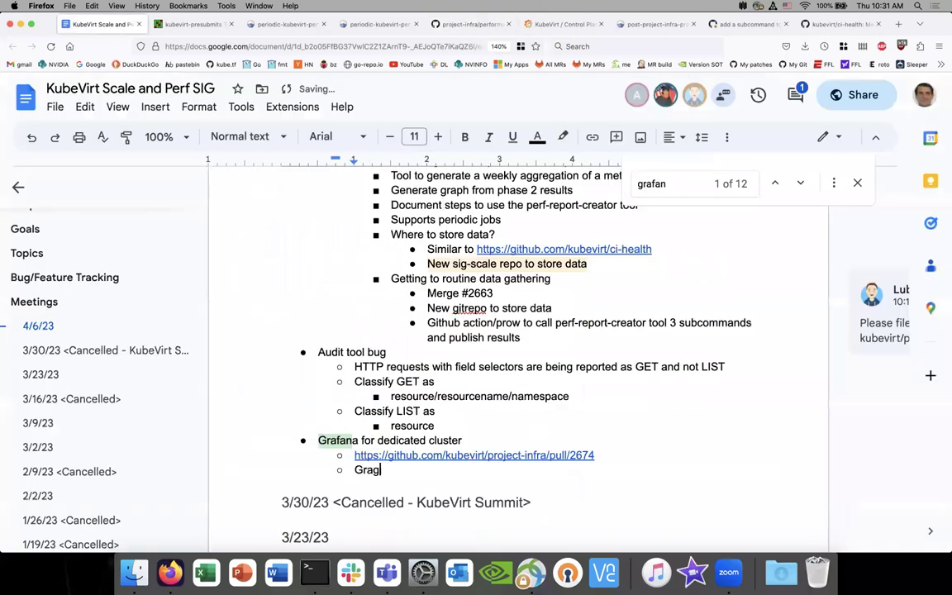
text(fana)
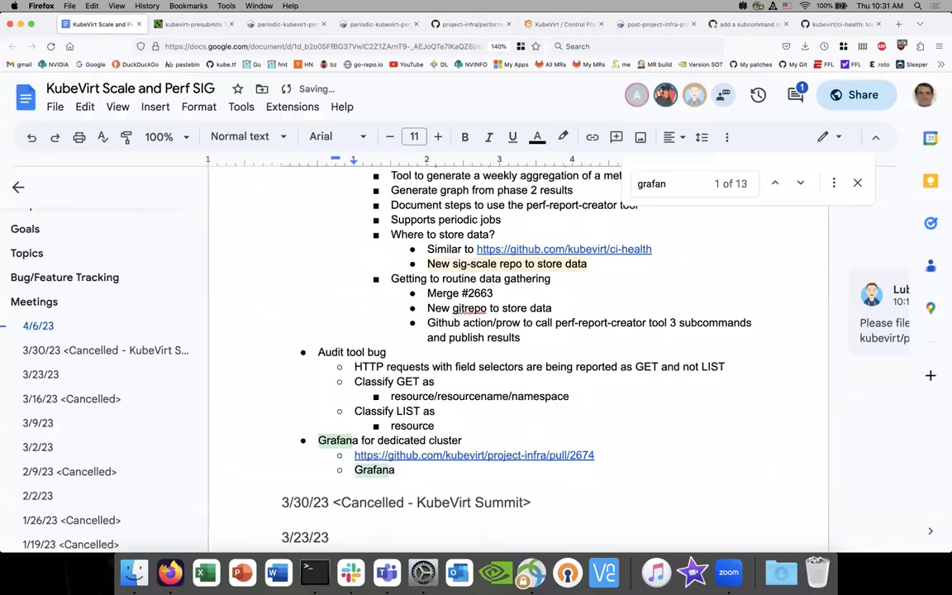
text( board)
drag(434, 472, 357, 473)
right_click(368, 470)
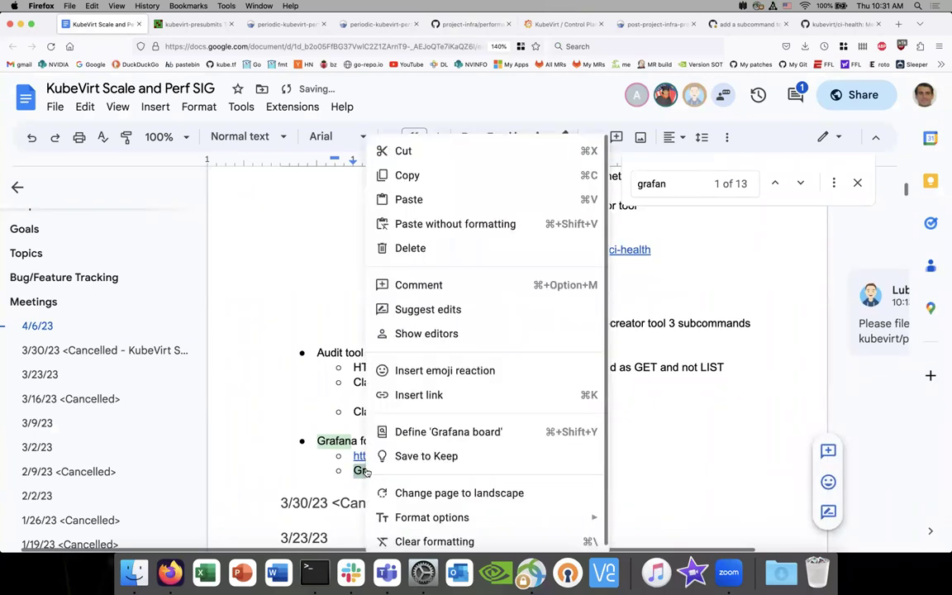
scroll(441, 364, down, 1)
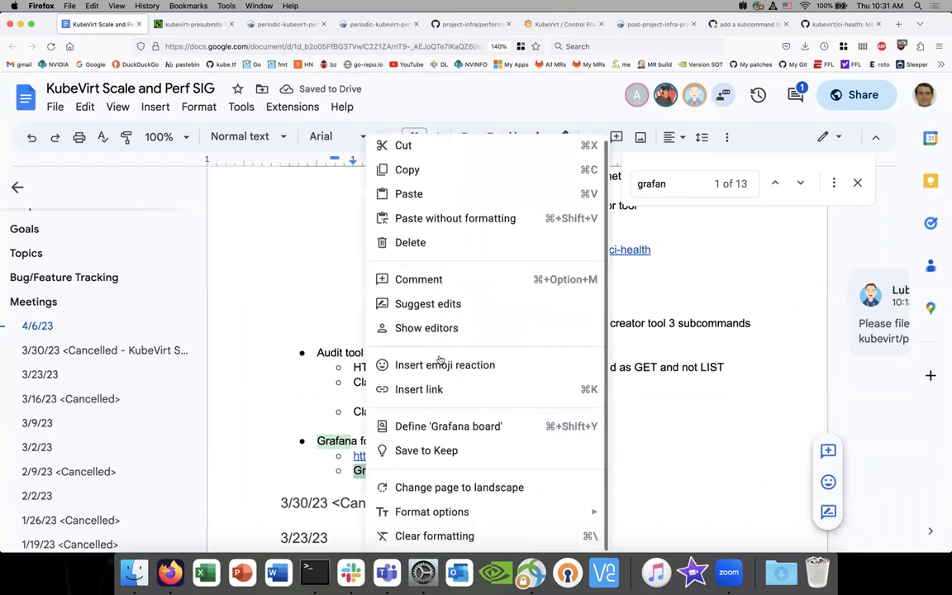
scroll(687, 420, down, 8)
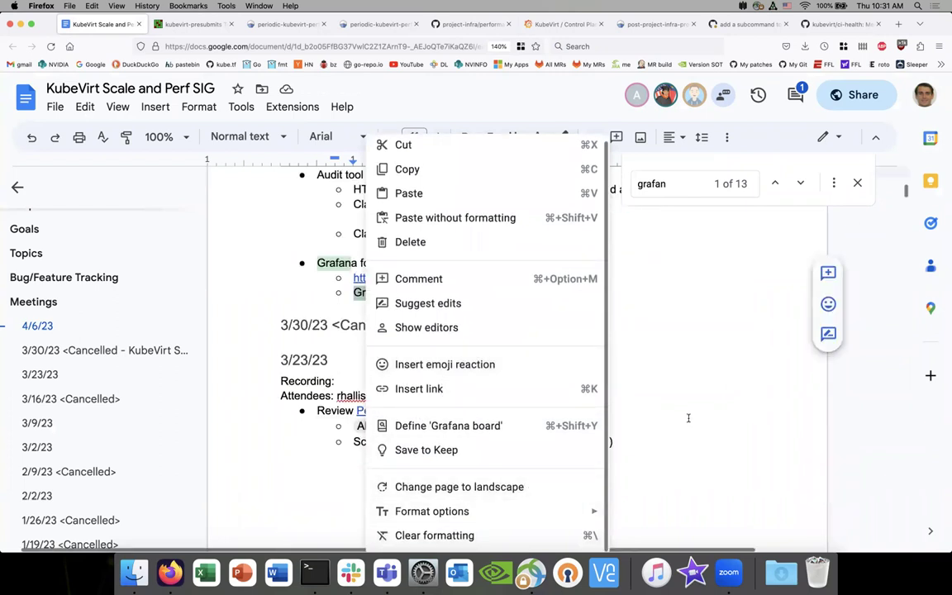
click(655, 298)
scroll(496, 297, up, 3)
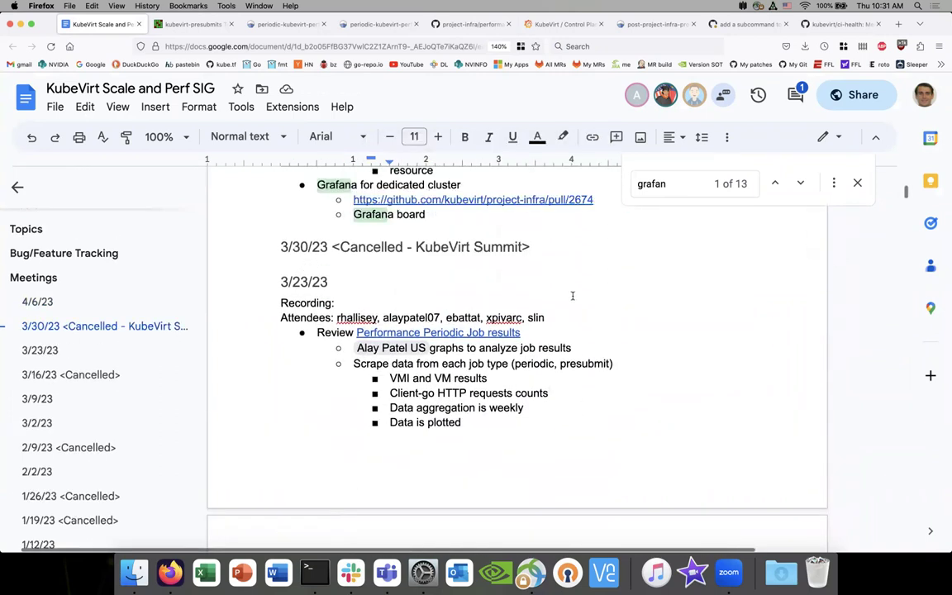
drag(425, 258, 354, 258)
text(http://52.117.69.108:30000/d/V1Qs_tBM_za8/kubevirt-control-plane)
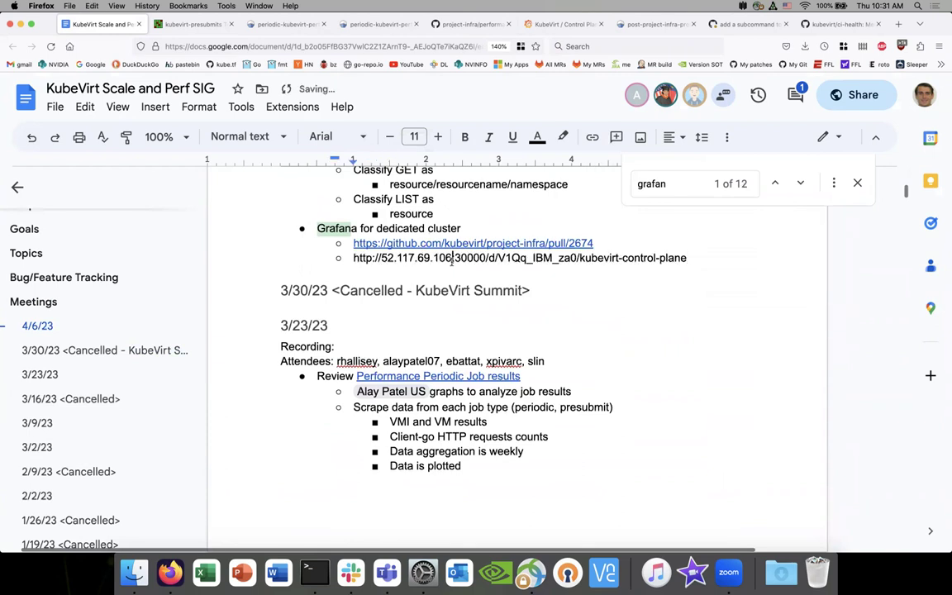
key(super+z)
- Link 'Grafana board' to the copied Grafana dashboard URL
right_click(404, 258)
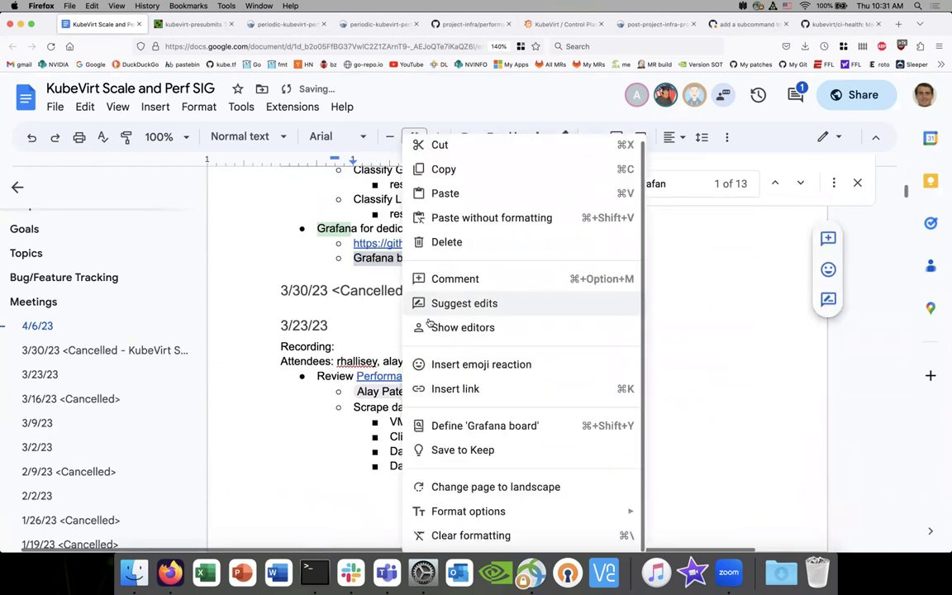
click(455, 388)
key(super+v)
key(Return)
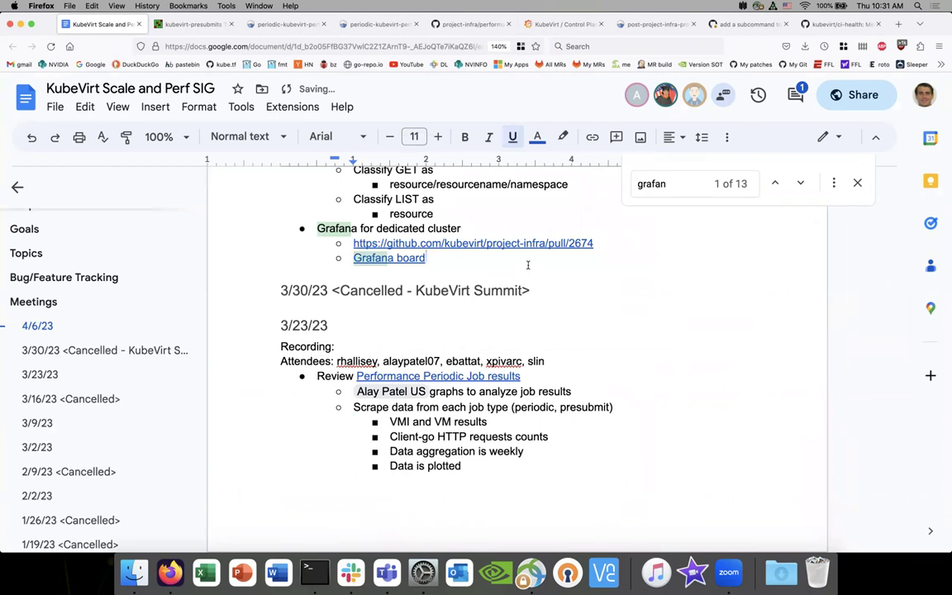
scroll(526, 264, up, 1)
scroll(527, 265, up, 6)
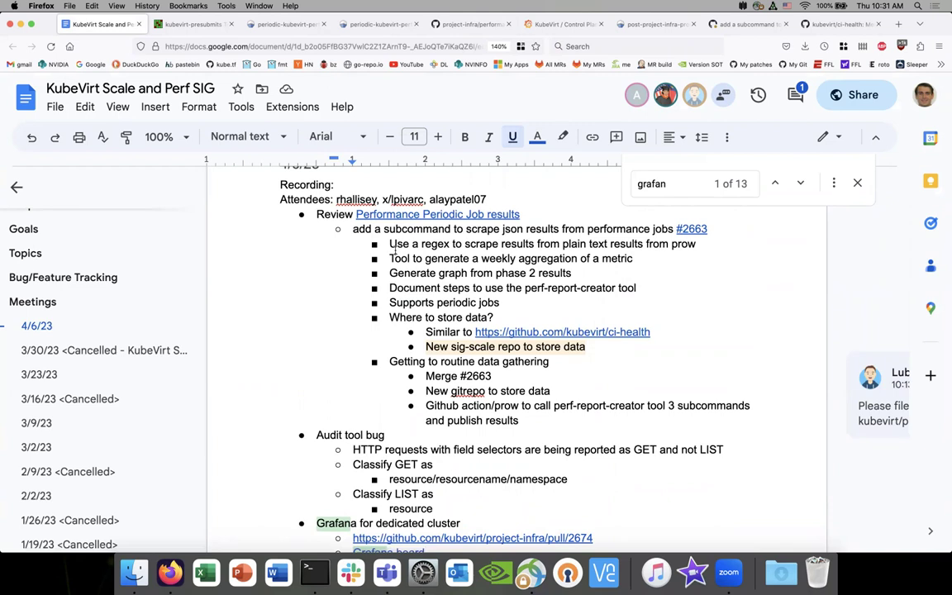
scroll(394, 251, down, 1)
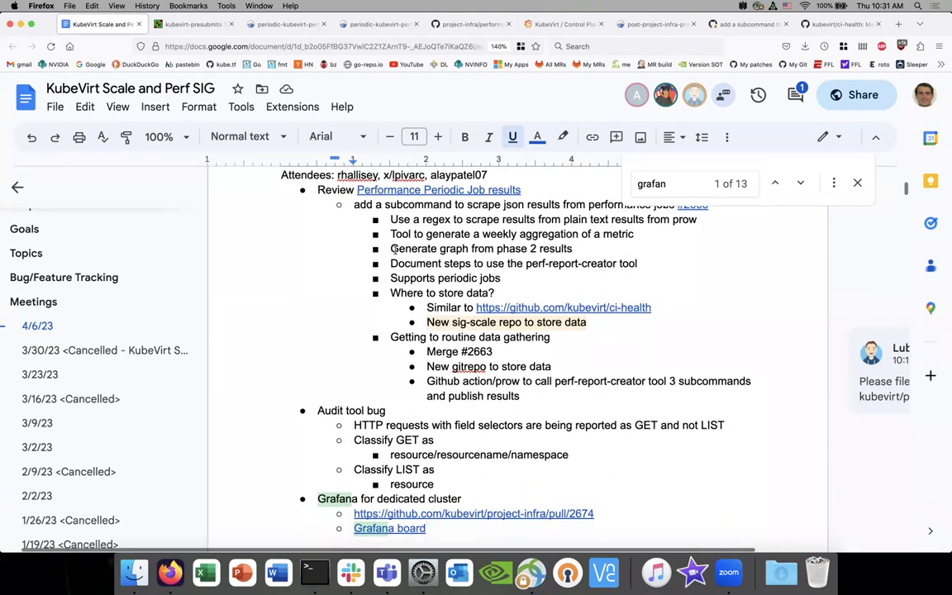
scroll(394, 249, up, 1)
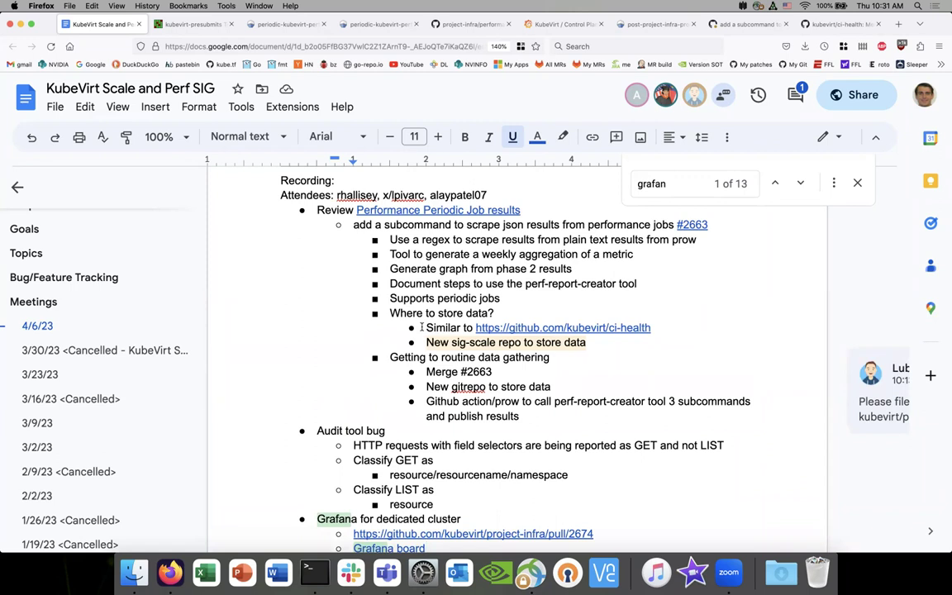
scroll(398, 234, up, 2)
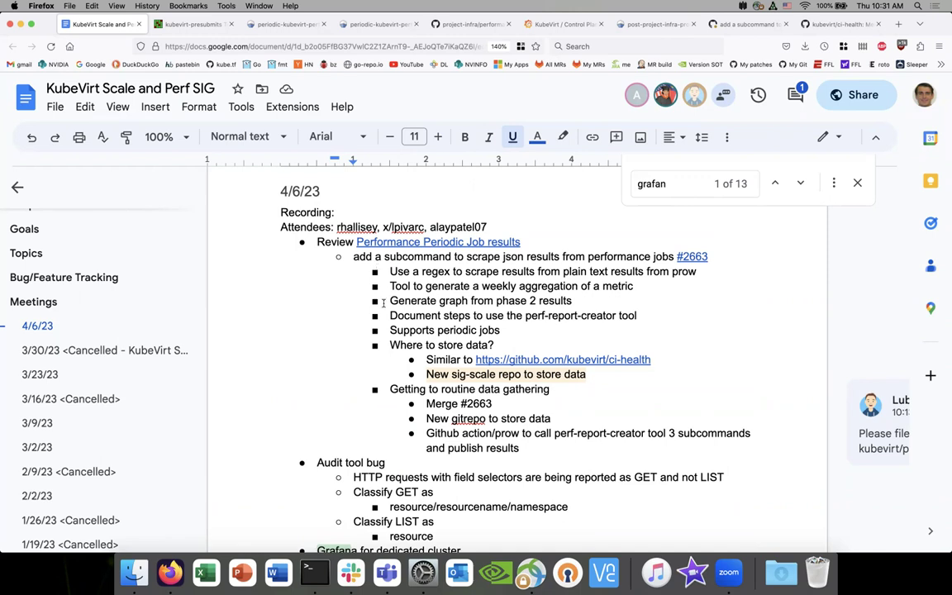
scroll(383, 303, up, 1)
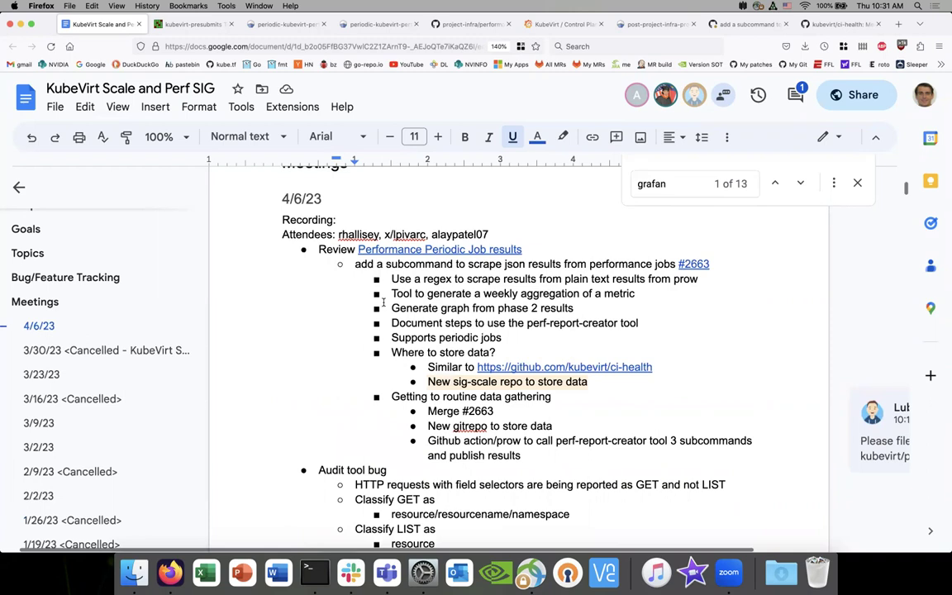
scroll(383, 303, up, 3)
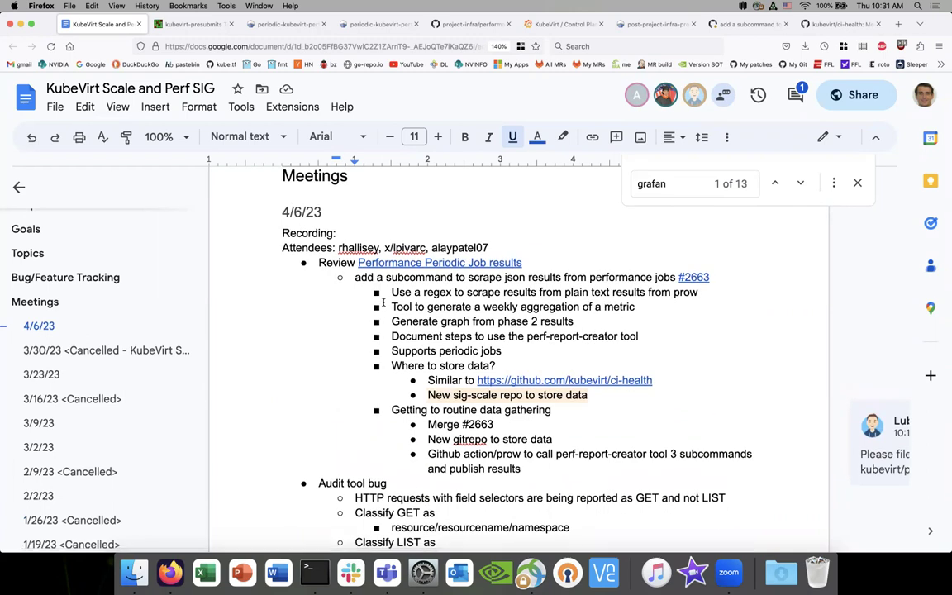
click(280, 239)
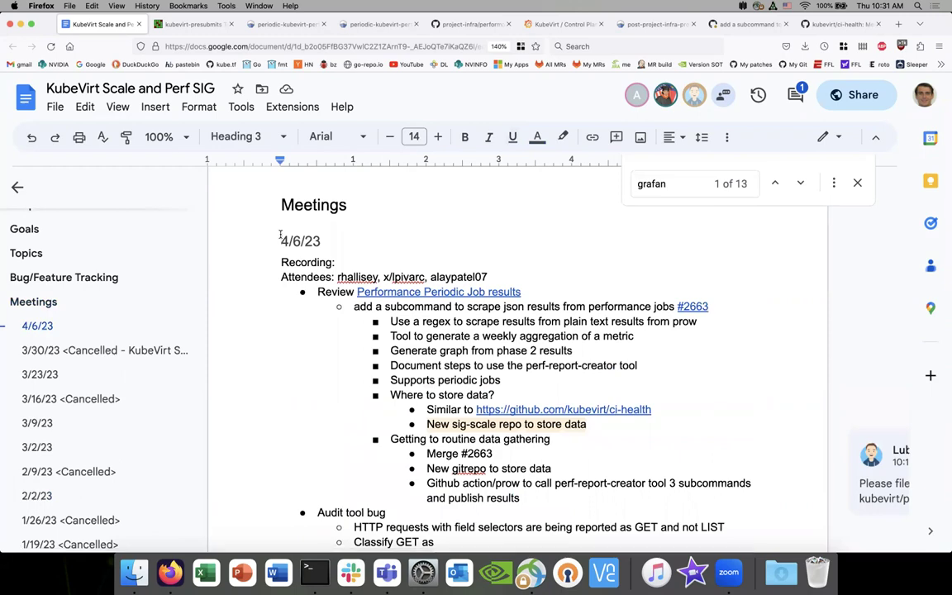
scroll(280, 235, up, 2)
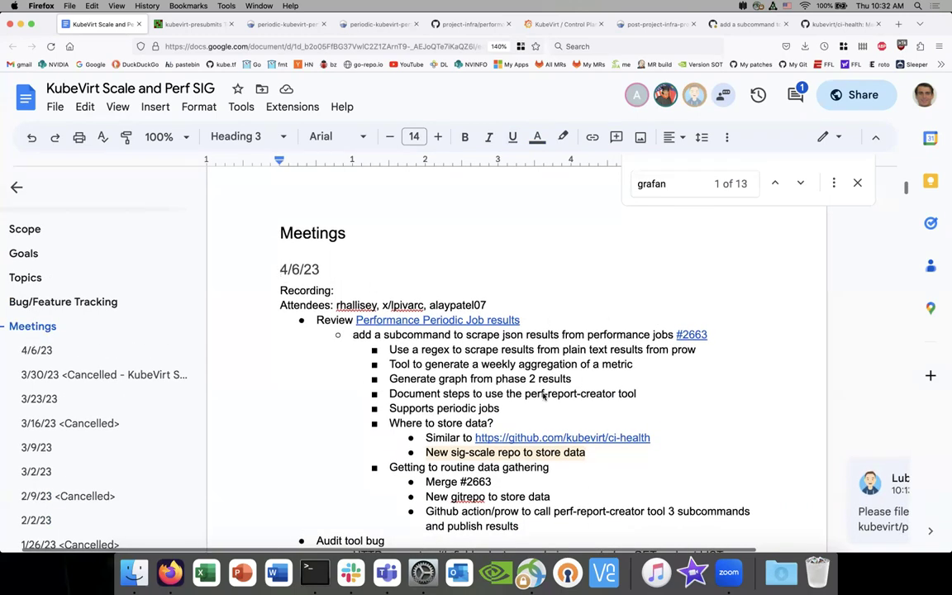